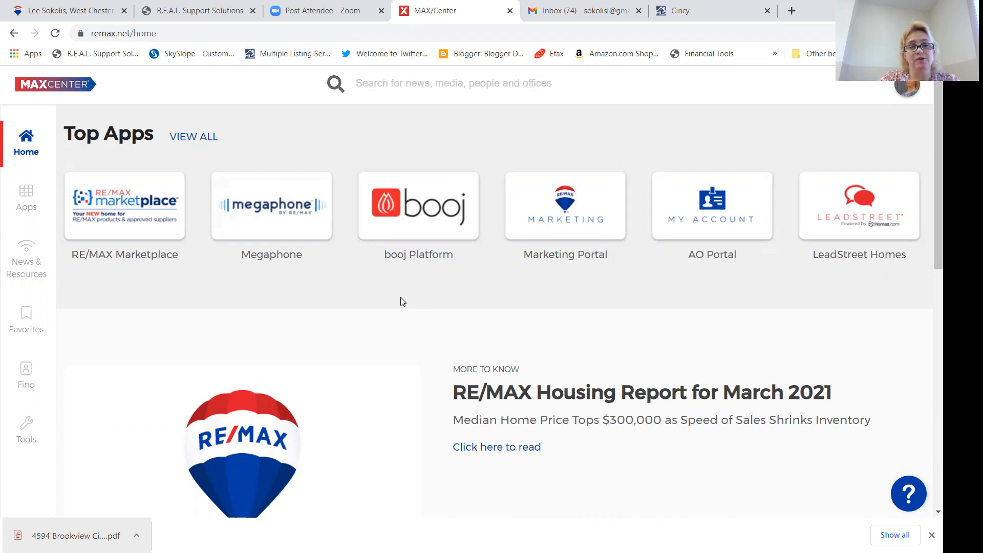
Launch booj Platform from MAX/Center and bring up the Deals pipeline of List Side deals
click(420, 227)
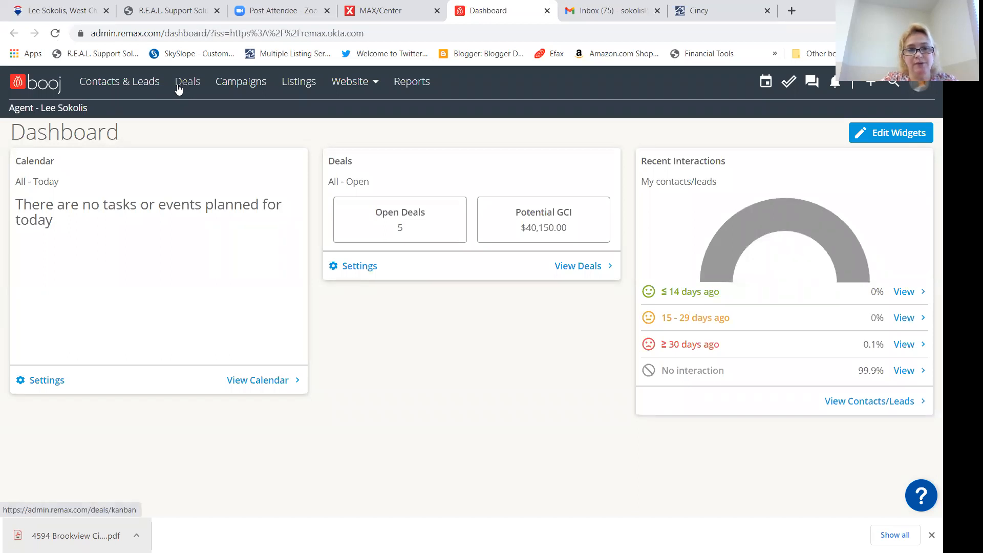
click(180, 88)
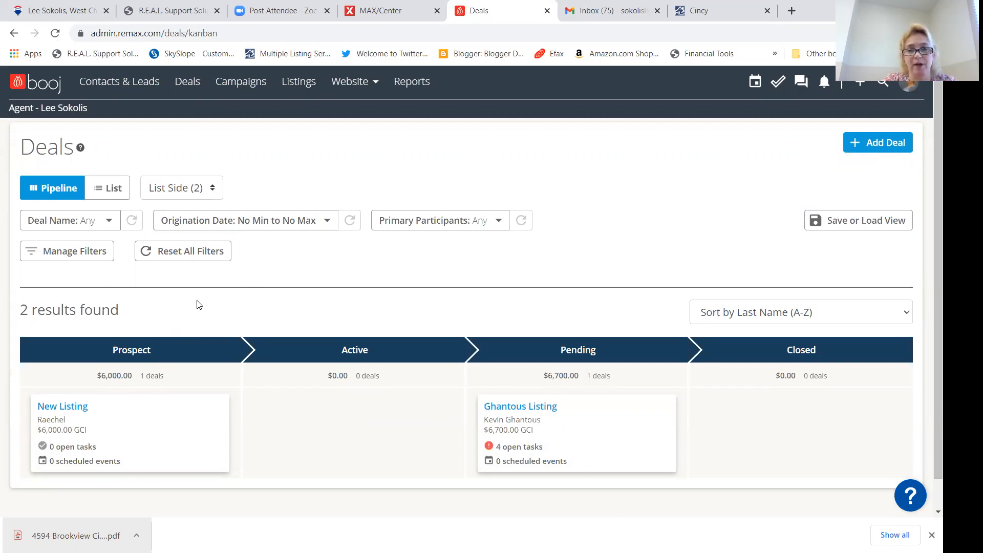
click(208, 189)
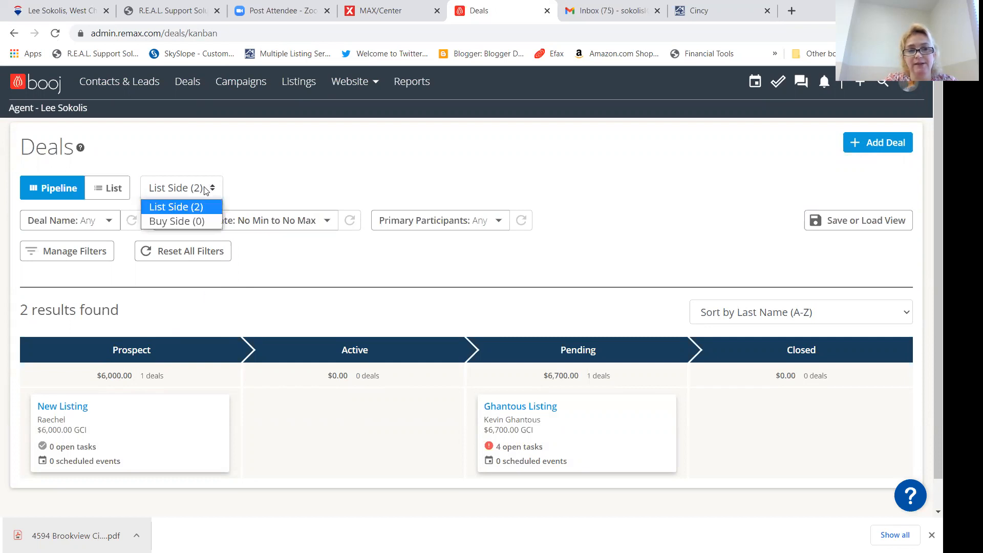
click(205, 222)
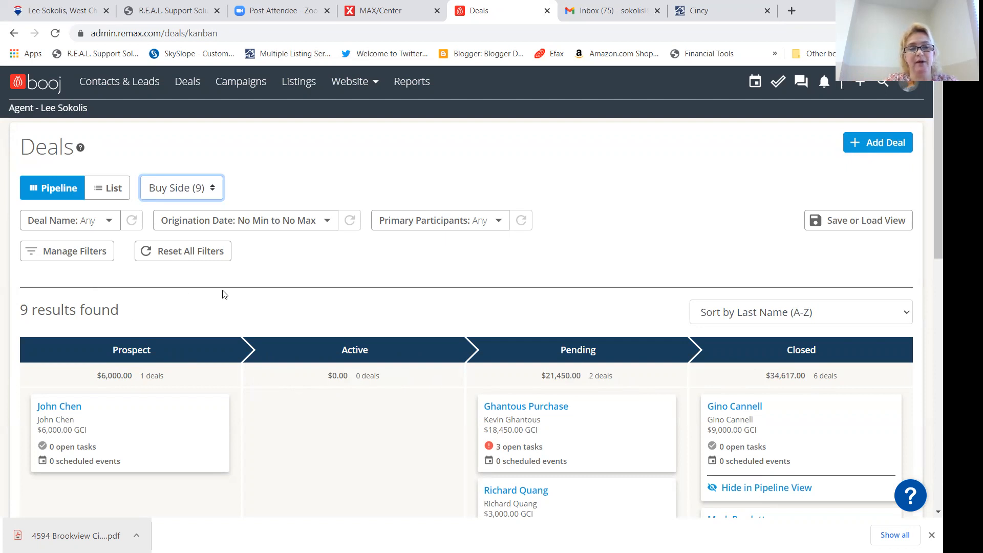
click(161, 191)
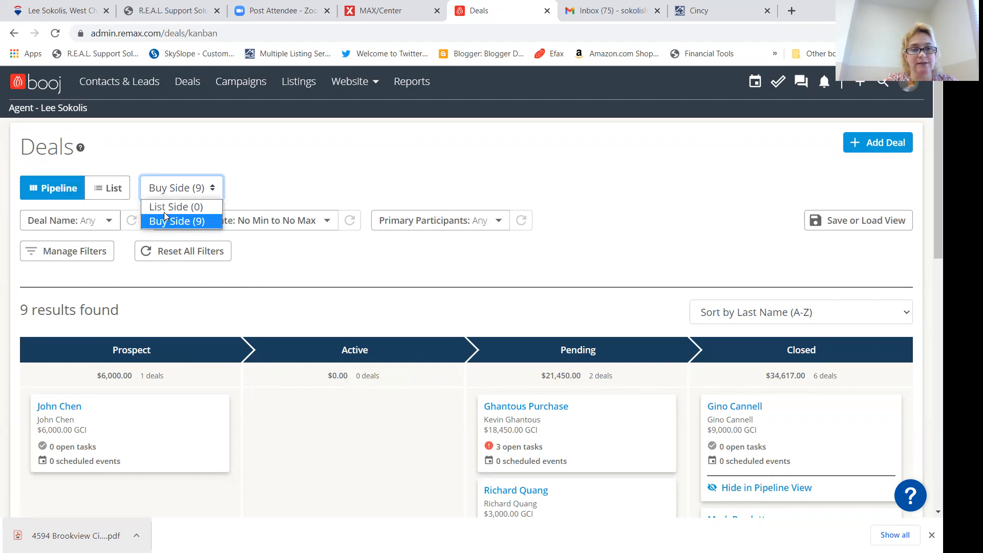
click(165, 206)
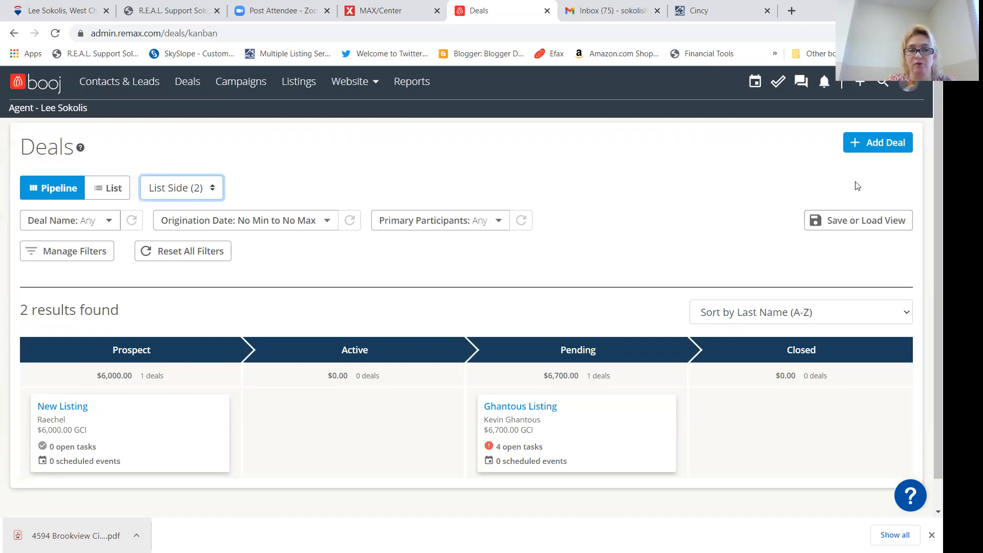
Start a new deal named 'McCoy Sale of Home'
click(862, 146)
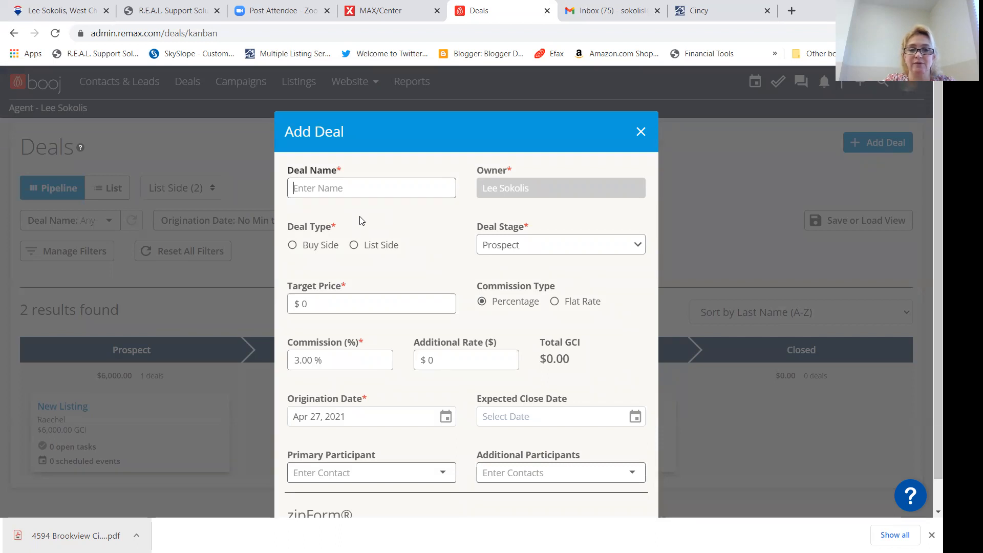
text(McCoy Sale)
key(BackSpace)
key(BackSpace)
text(ale of Home)
key(Tab)
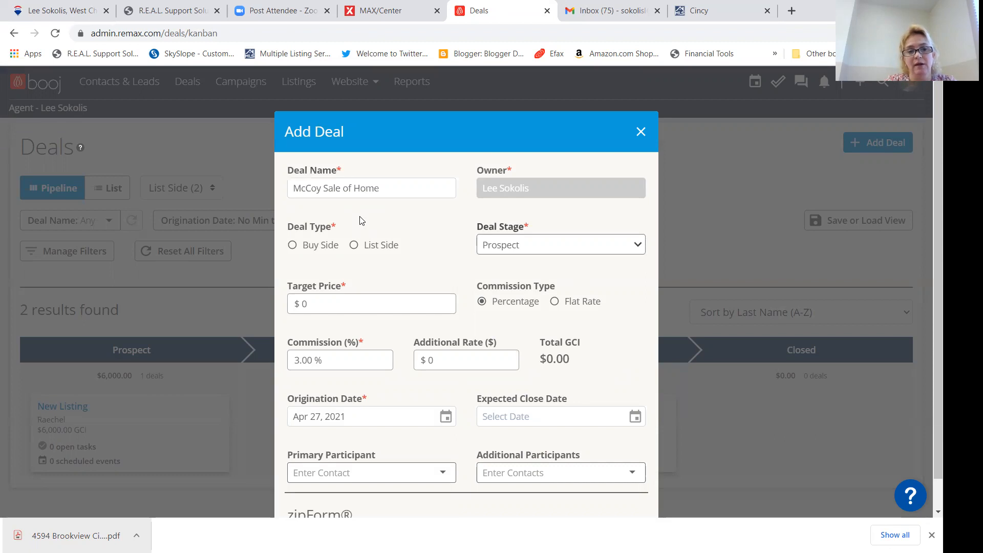
Mark the deal as List Side with a $250,000 target price
click(362, 245)
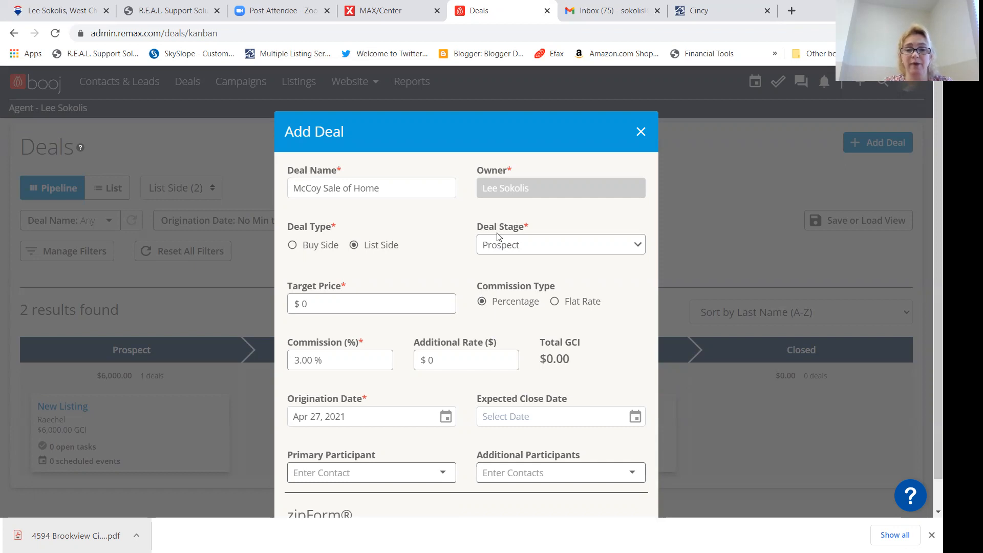
click(366, 300)
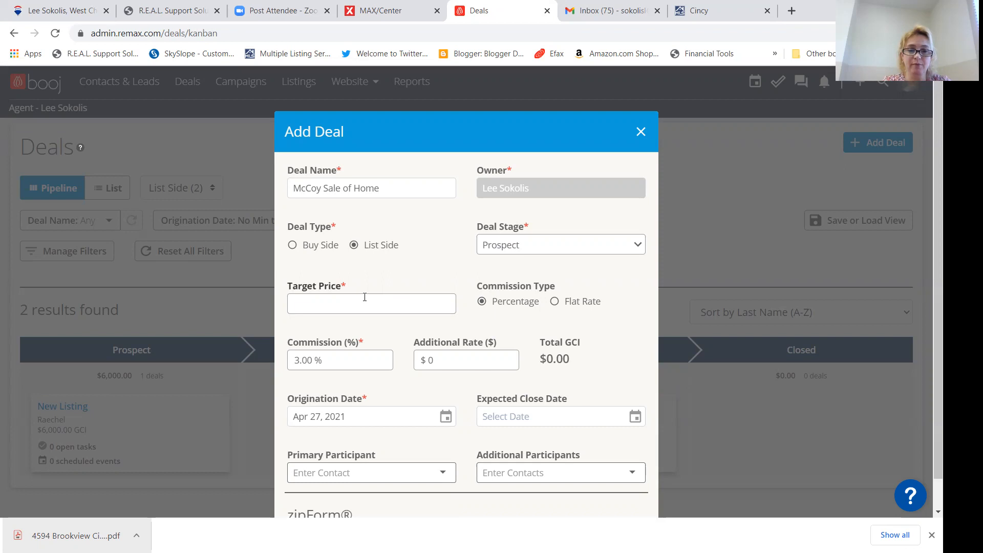
text(250)
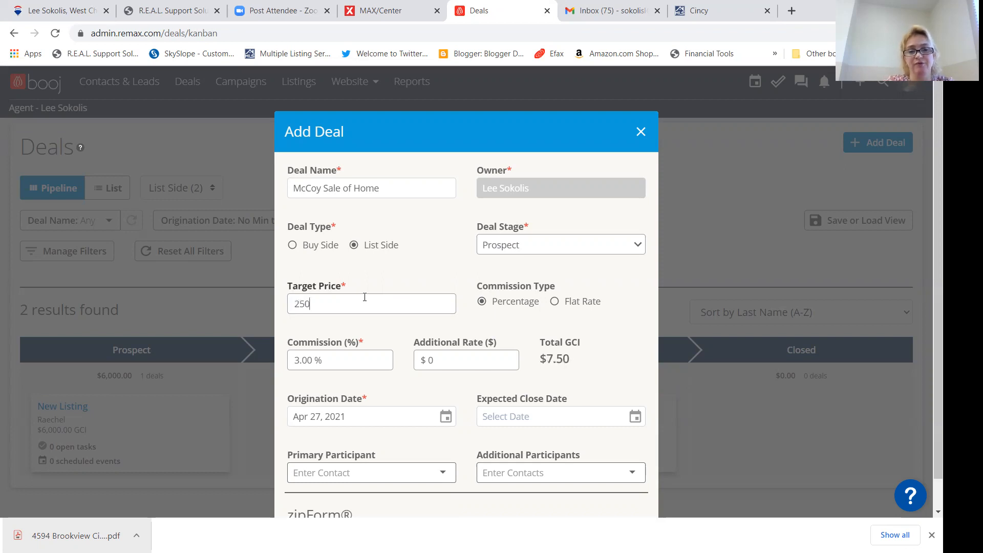
text(000)
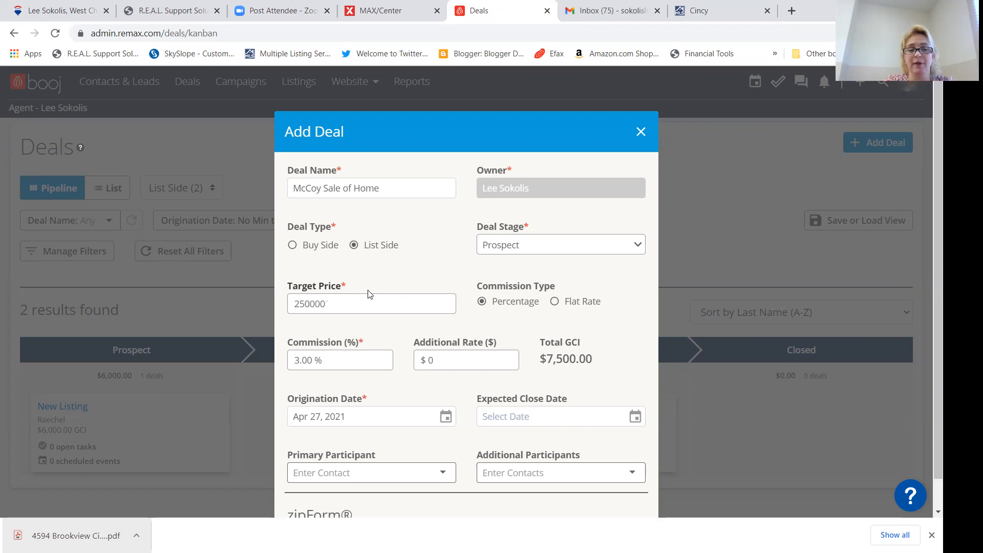
click(375, 339)
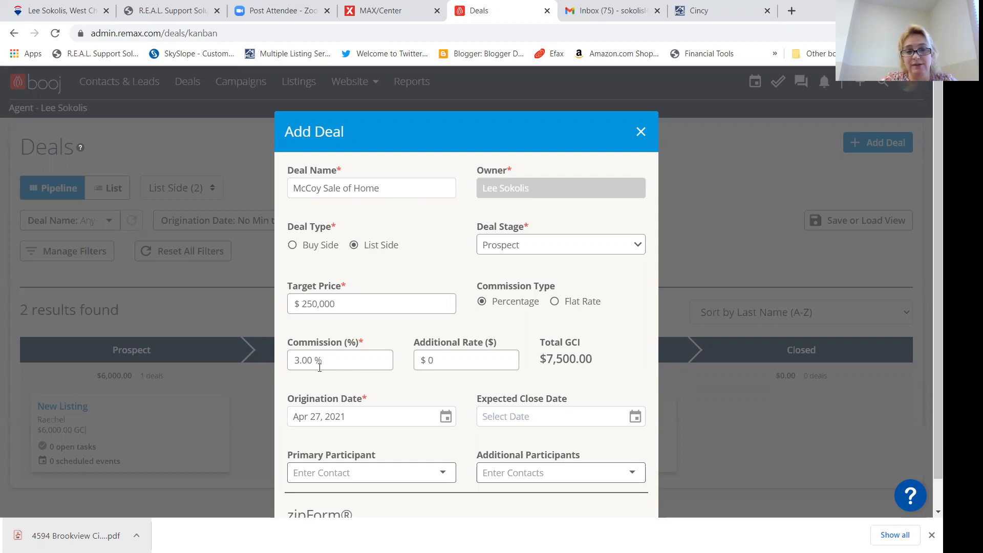
scroll(326, 367, down, 1)
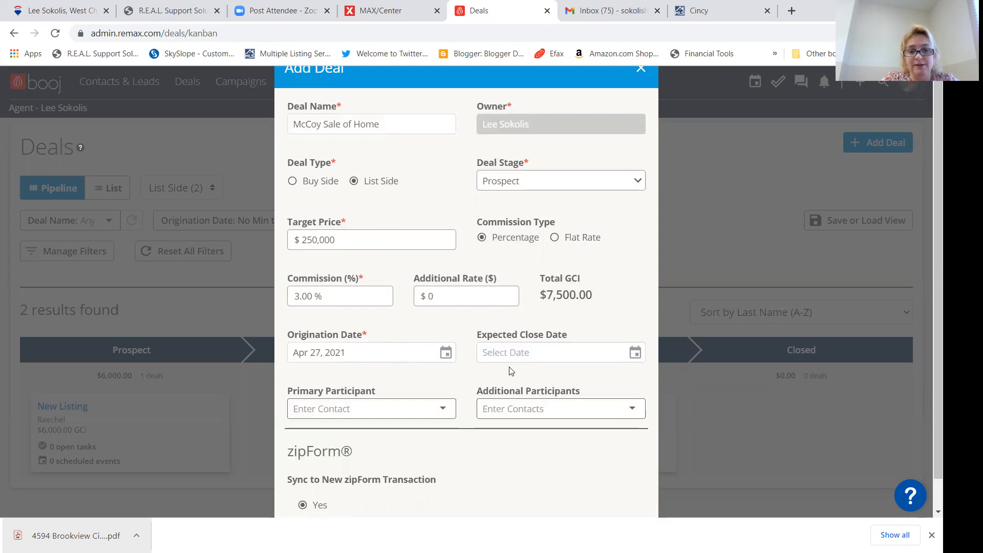
Set the deal's expected close date to Jun 30, 2021
click(515, 355)
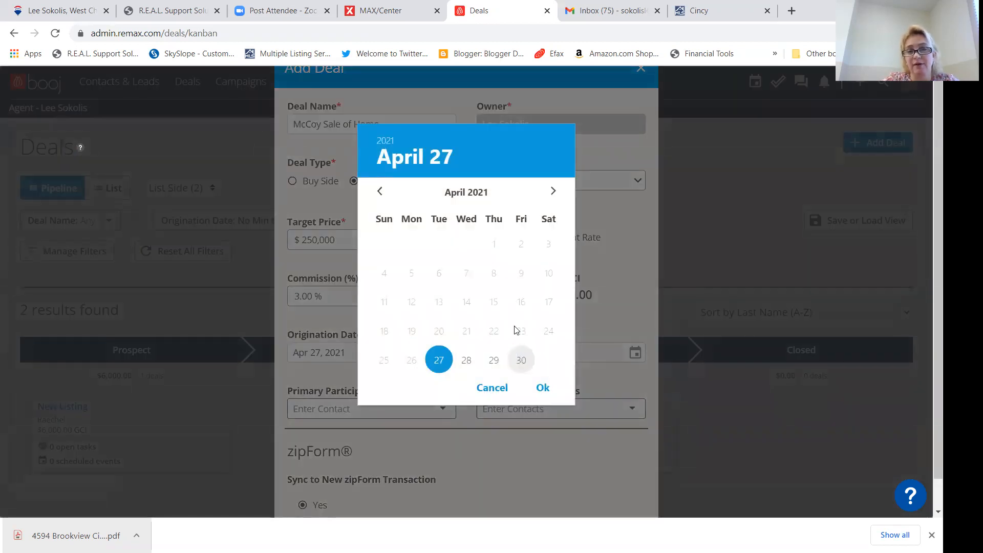
click(552, 190)
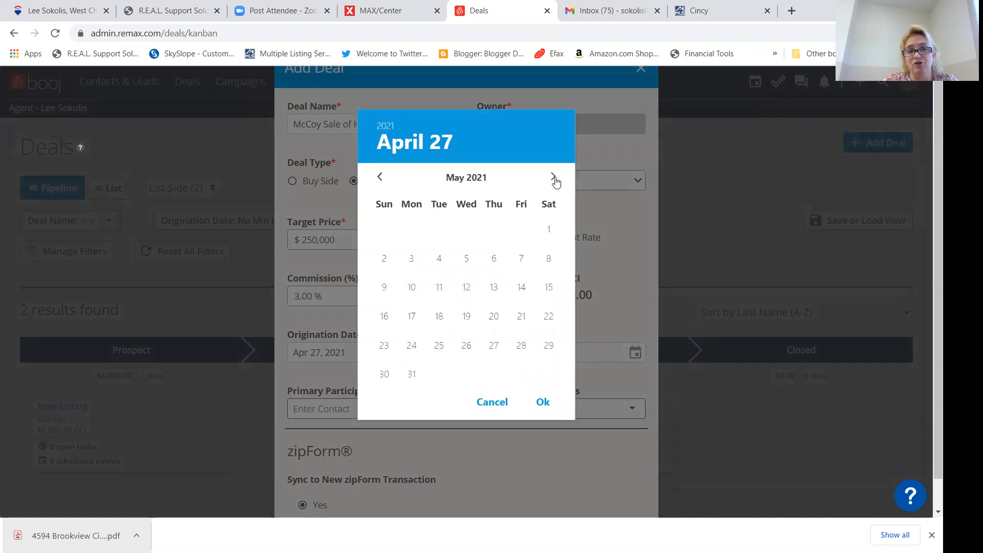
click(553, 176)
click(470, 362)
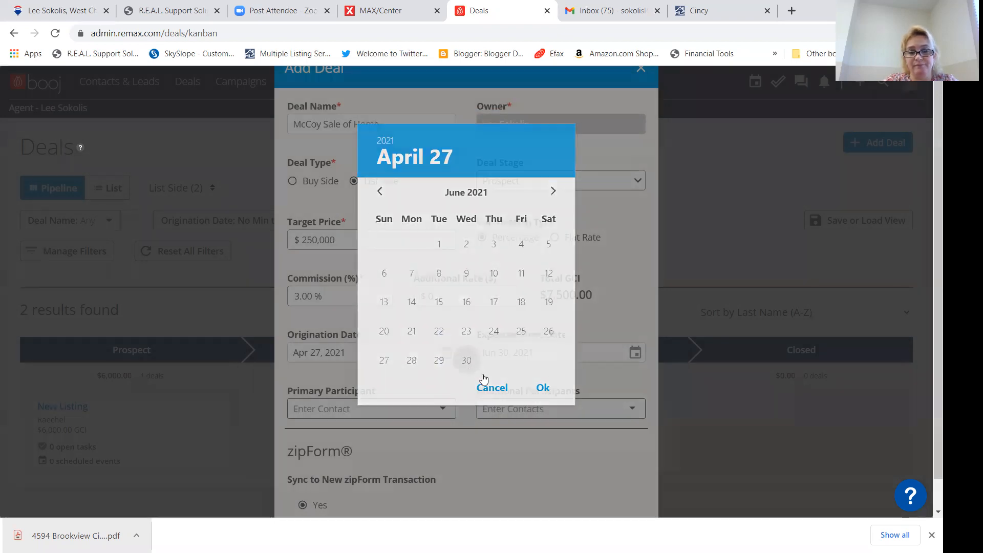
click(537, 386)
scroll(337, 394, down, 1)
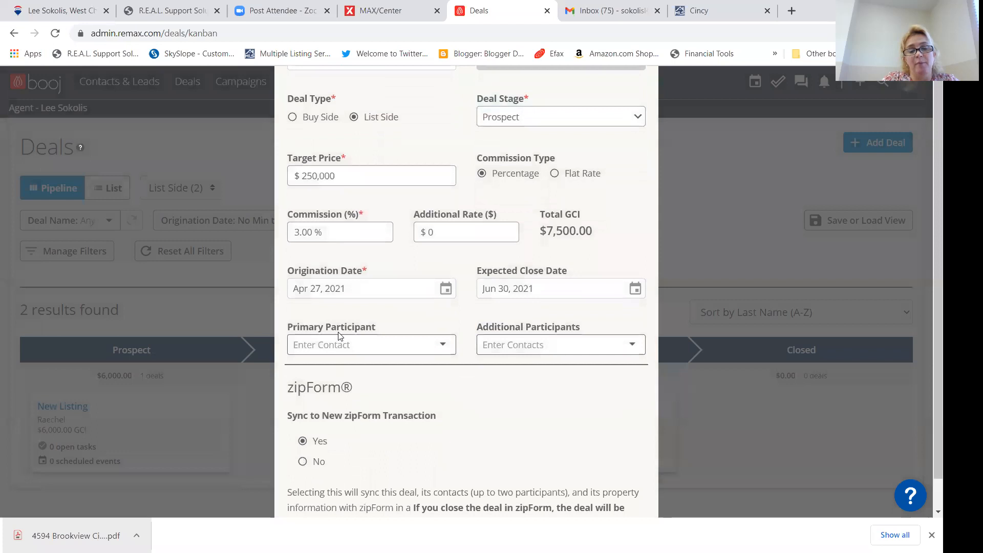
Leave the primary participant empty and scroll to the form's bottom
click(382, 350)
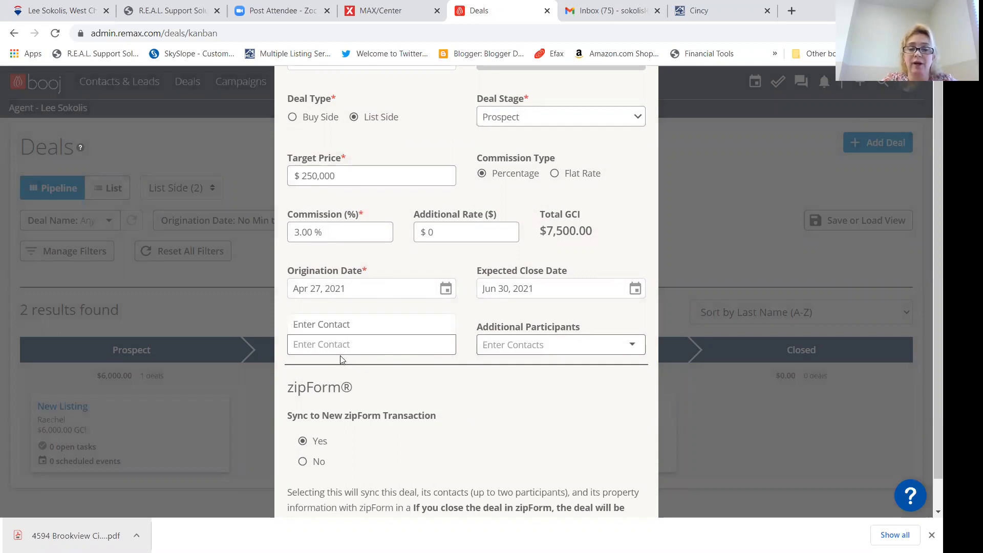
click(400, 378)
scroll(495, 412, down, 1)
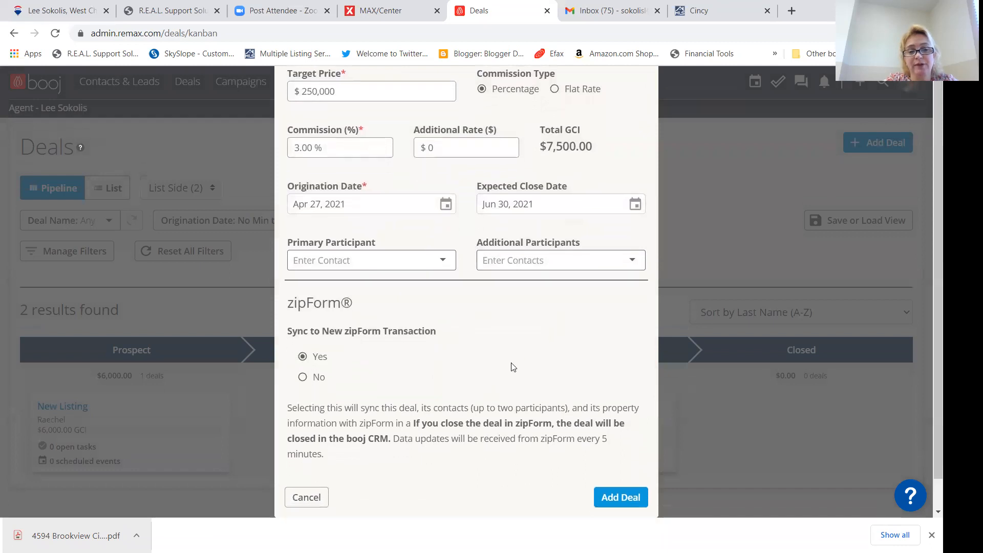
scroll(513, 366, down, 1)
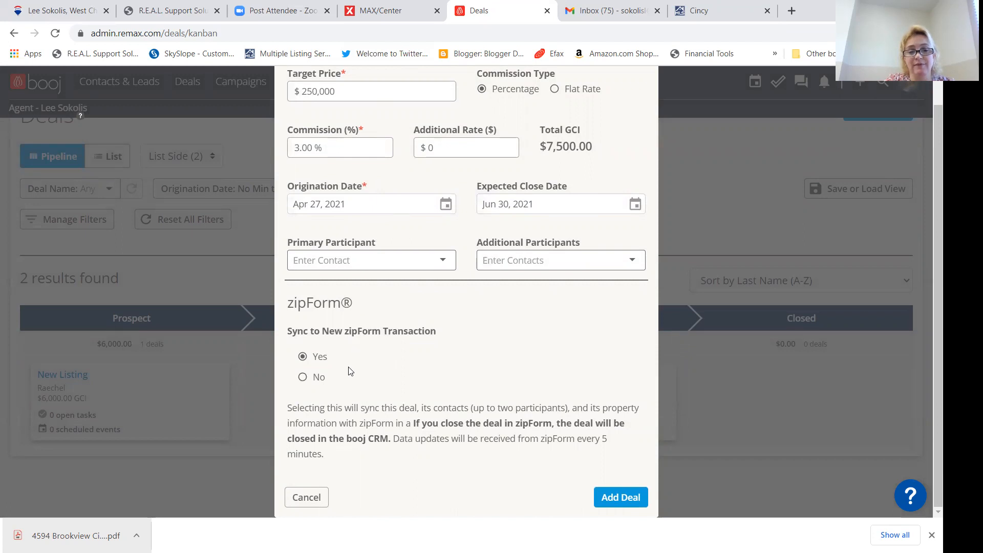
Save the McCoy Sale of Home deal, then start a new contact from Contacts & Leads
click(621, 497)
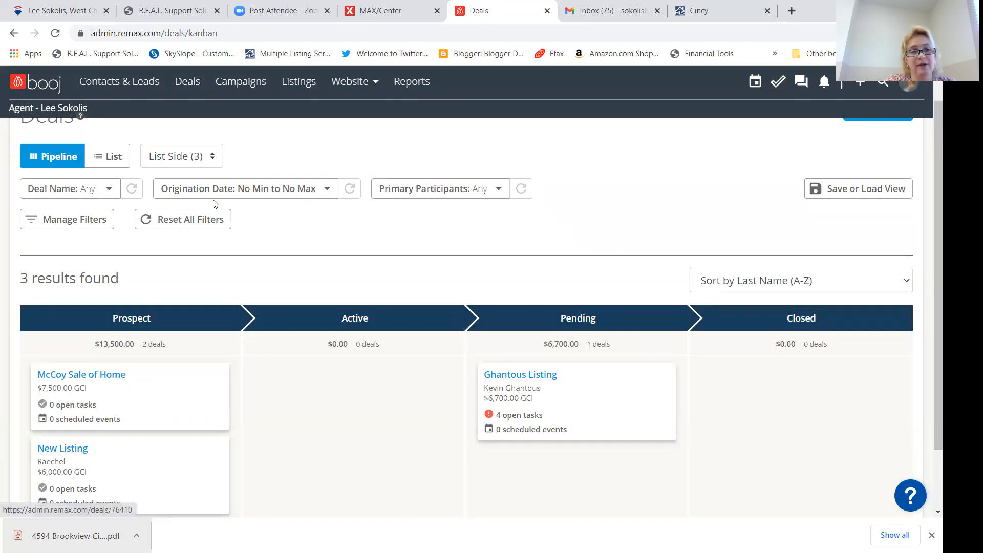
click(135, 85)
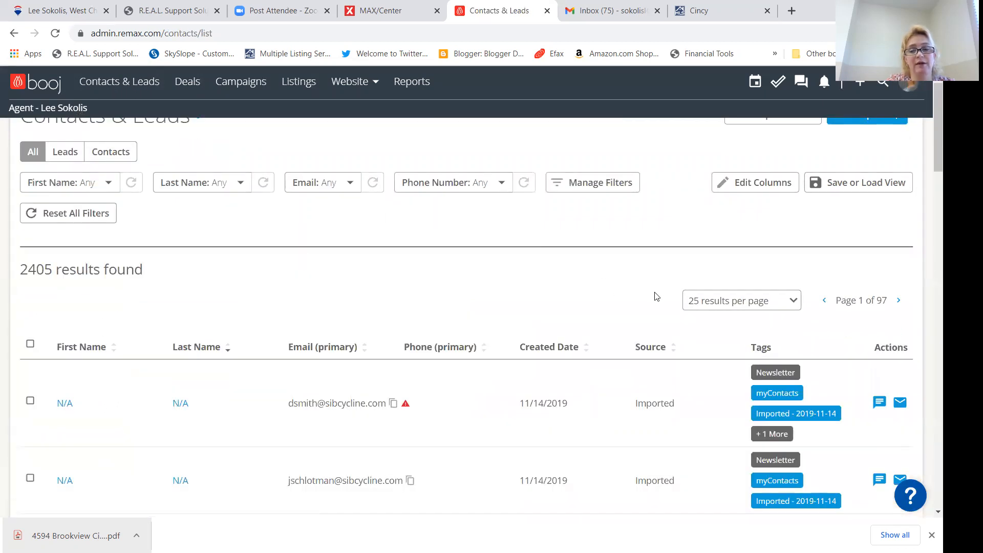
scroll(657, 296, up, 1)
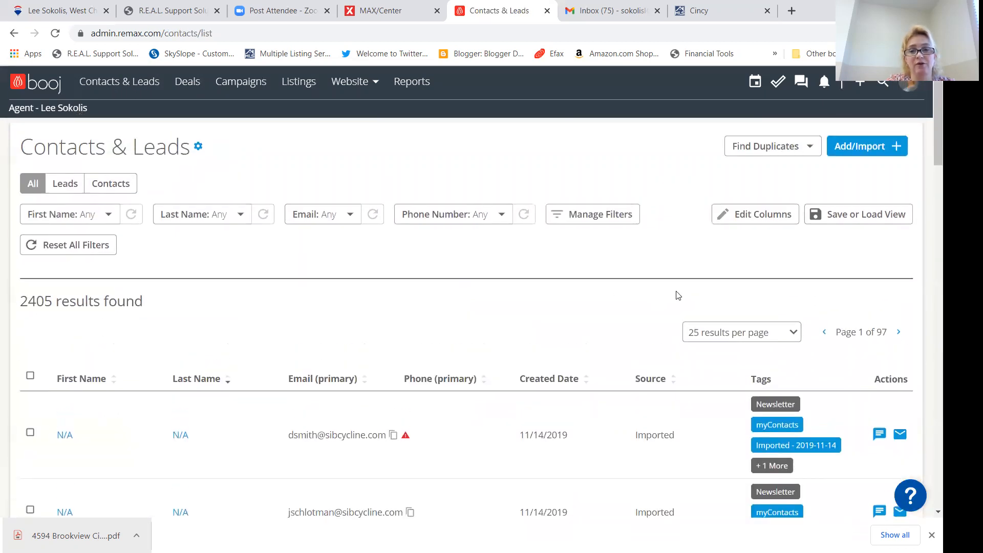
click(880, 149)
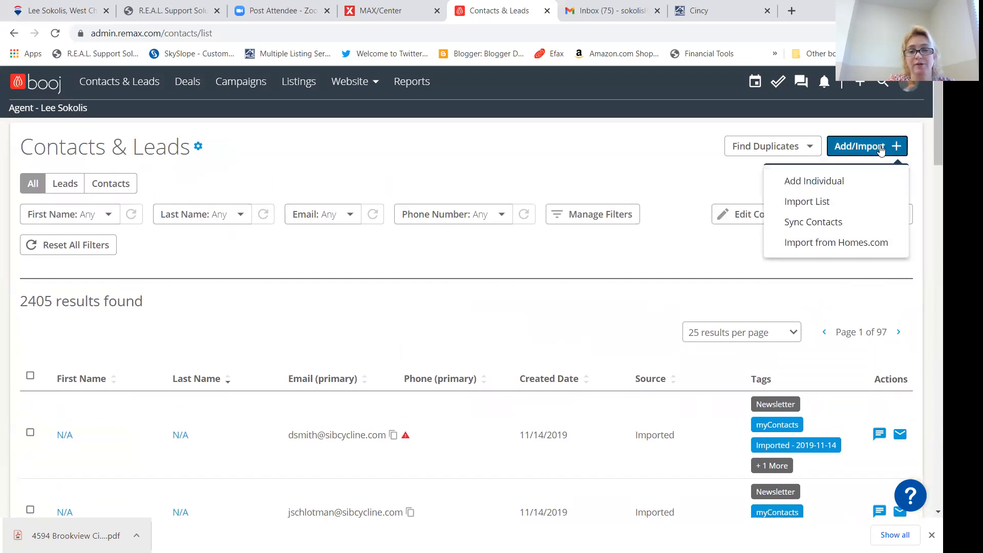
click(864, 188)
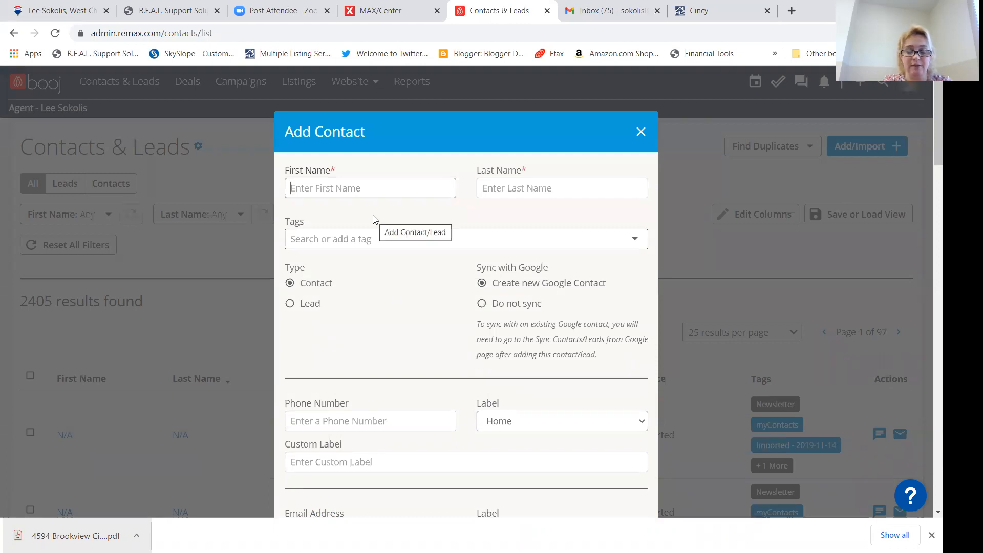
Enter the contact's first and last name and tag them as Seller
text(Tar)
key(Tab)
text(Smi)
key(BackSpace)
key(BackSpace)
key(BackSpace)
text(McCoy)
key(Tab)
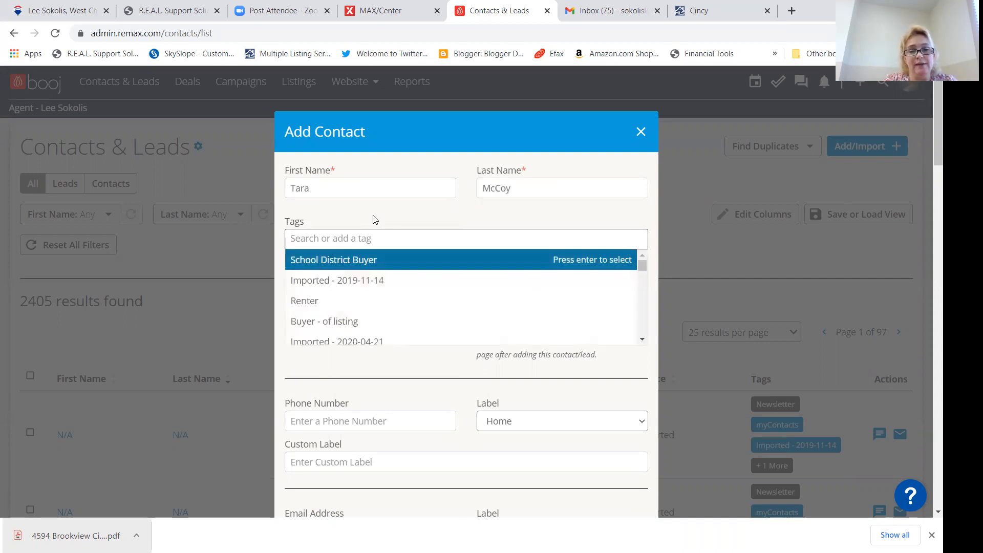
text(sell)
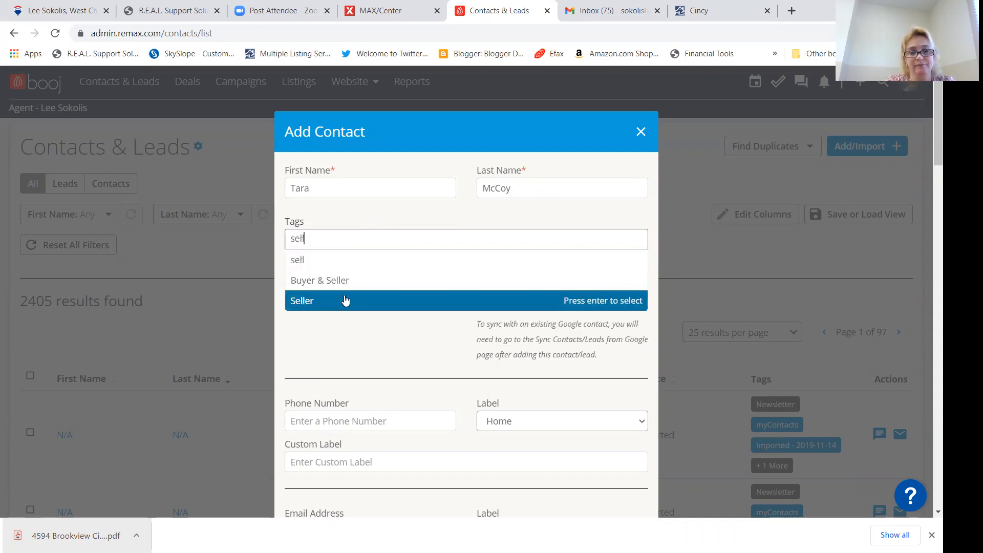
click(346, 301)
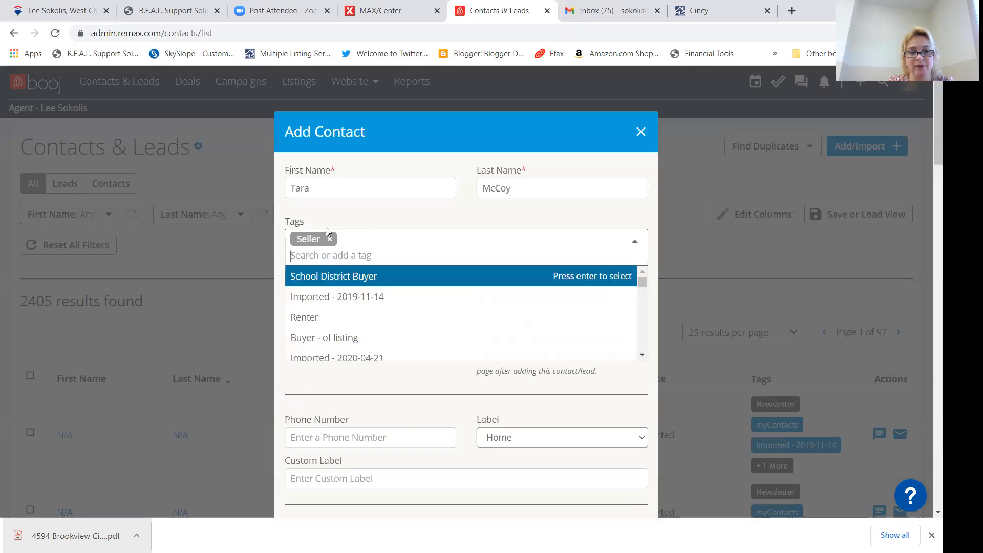
click(368, 215)
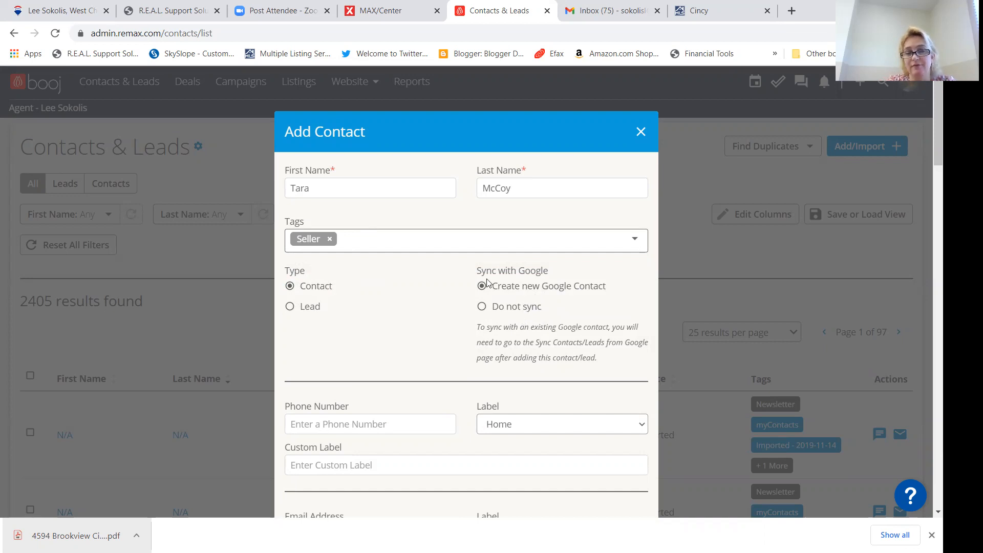
Add the contact's home phone number
scroll(393, 325, down, 3)
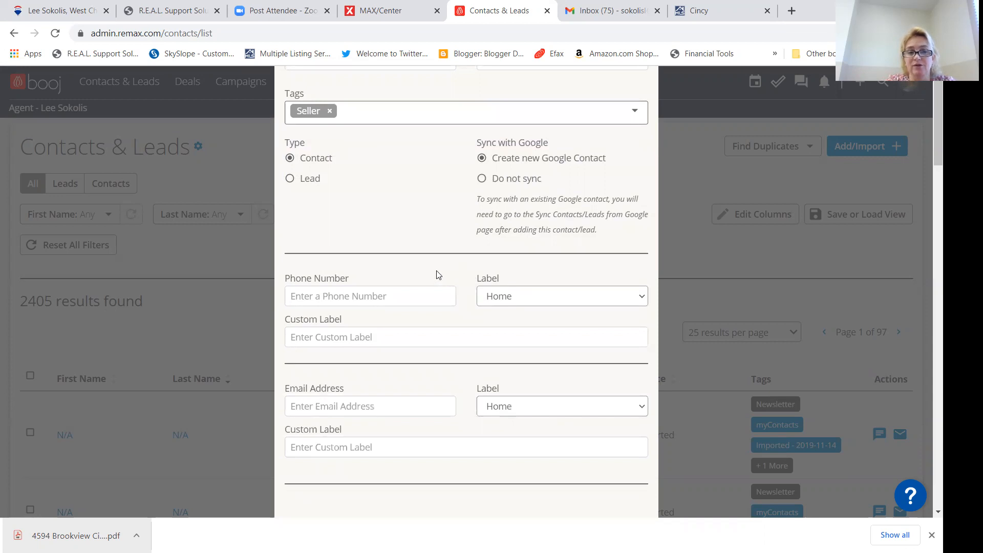
click(344, 297)
text((513) 555-5)
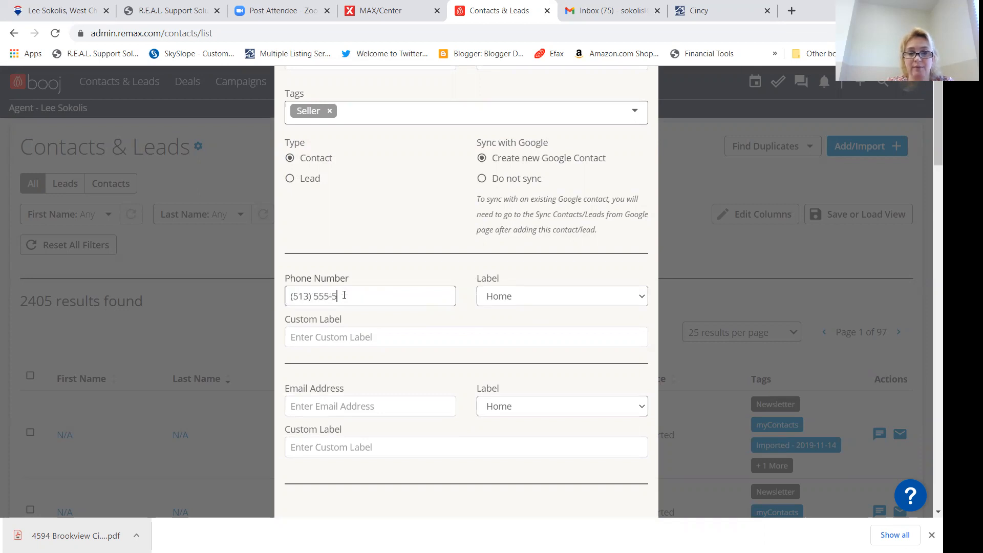
text(555)
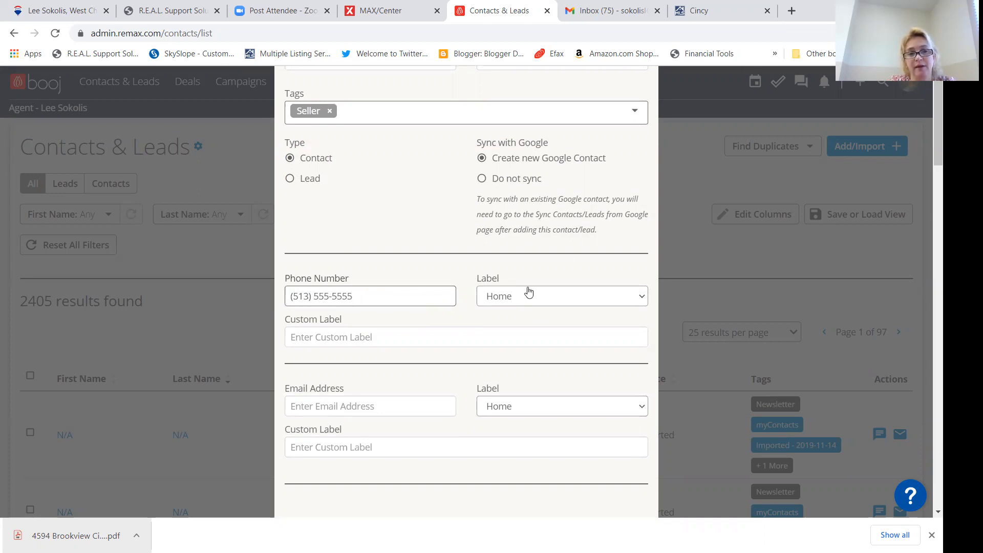
click(373, 377)
scroll(388, 397, down, 2)
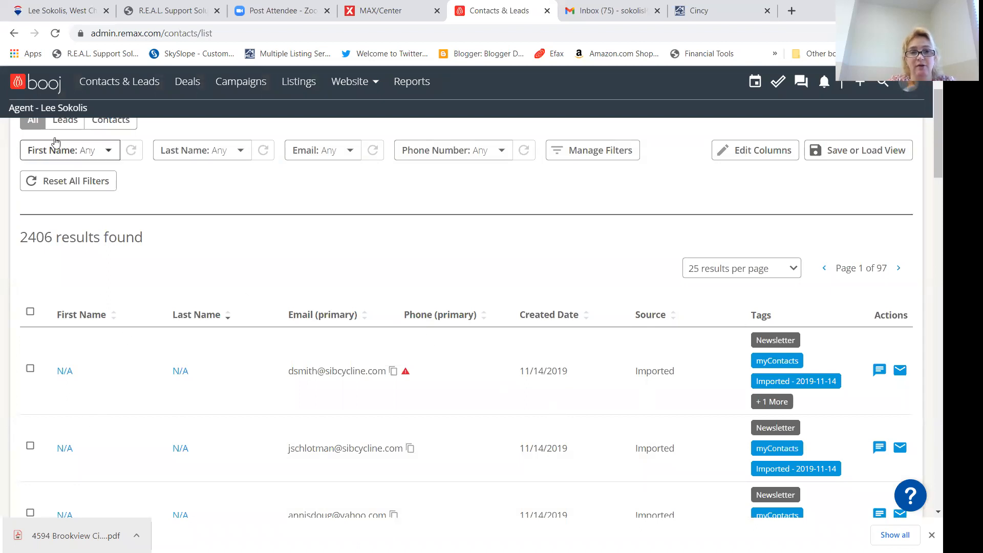
Open the McCoy Sale of Home deal from the Deals pipeline
click(187, 83)
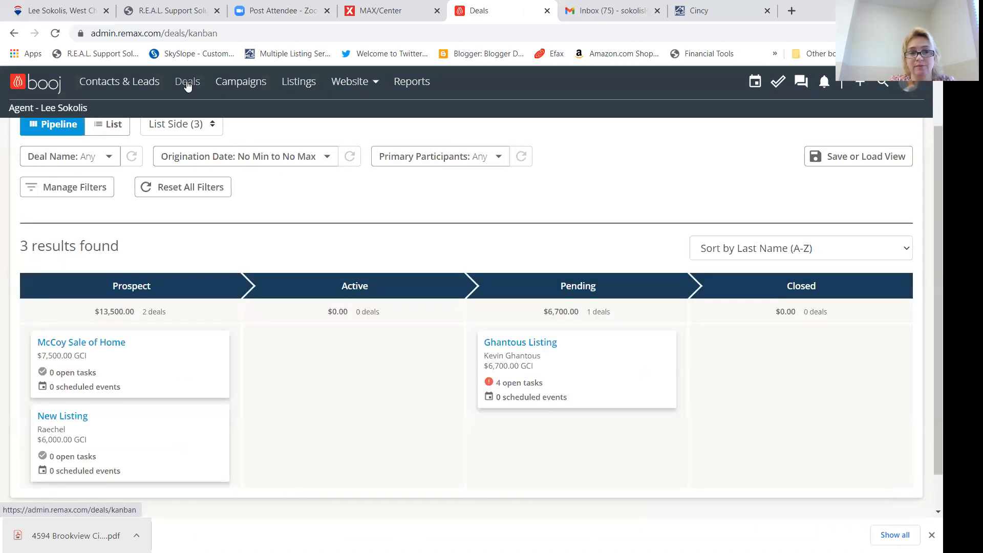
click(96, 343)
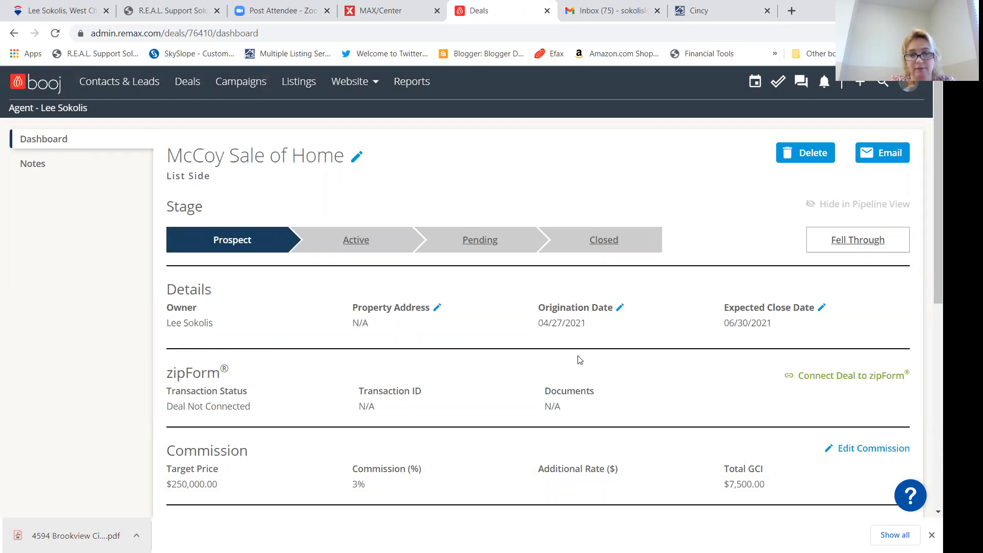
click(436, 310)
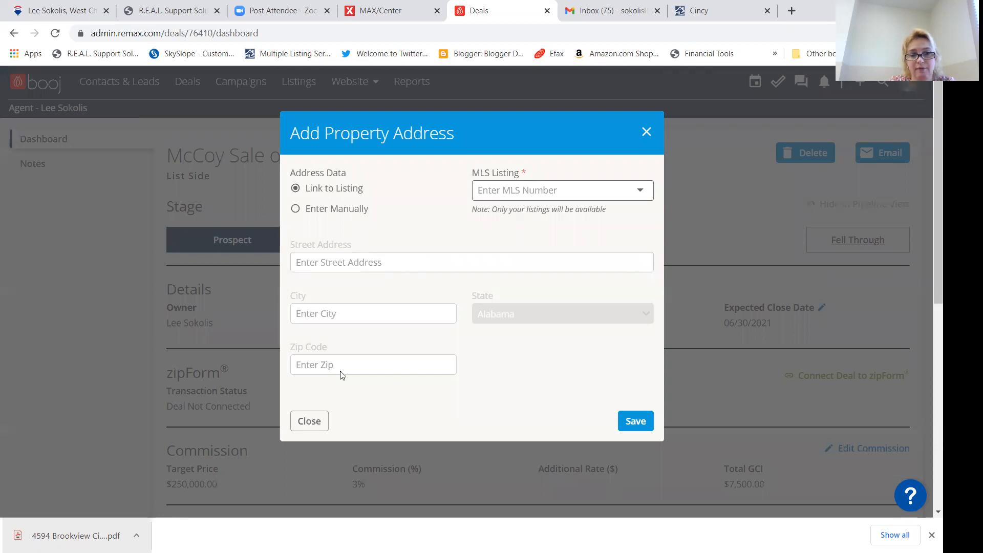
click(309, 419)
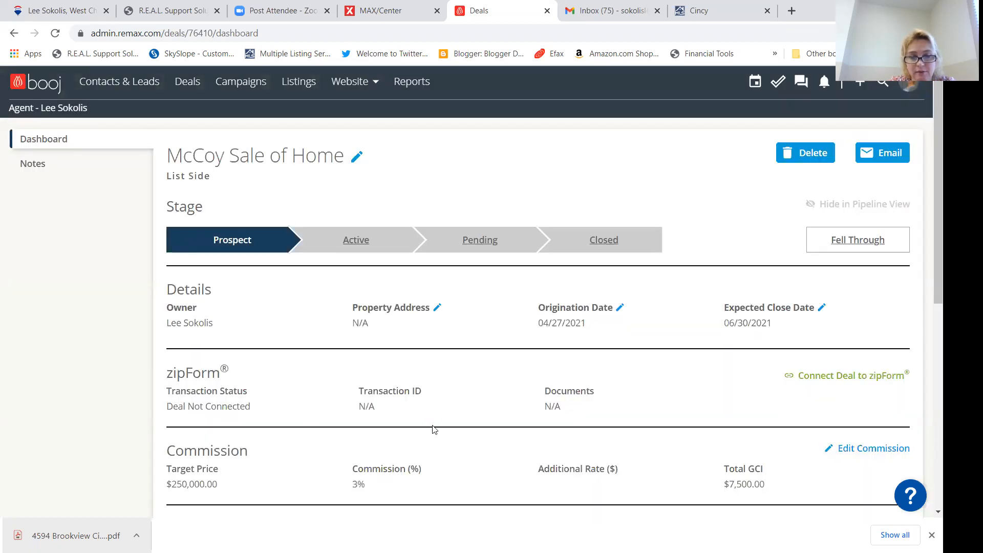
scroll(432, 429, down, 4)
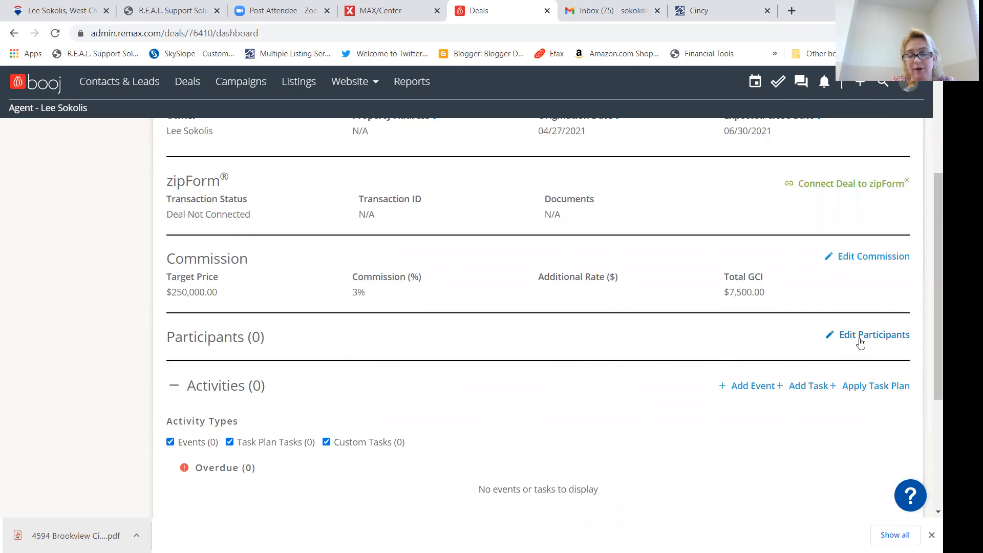
Make the new seller contact the deal's primary participant and save the change
click(849, 334)
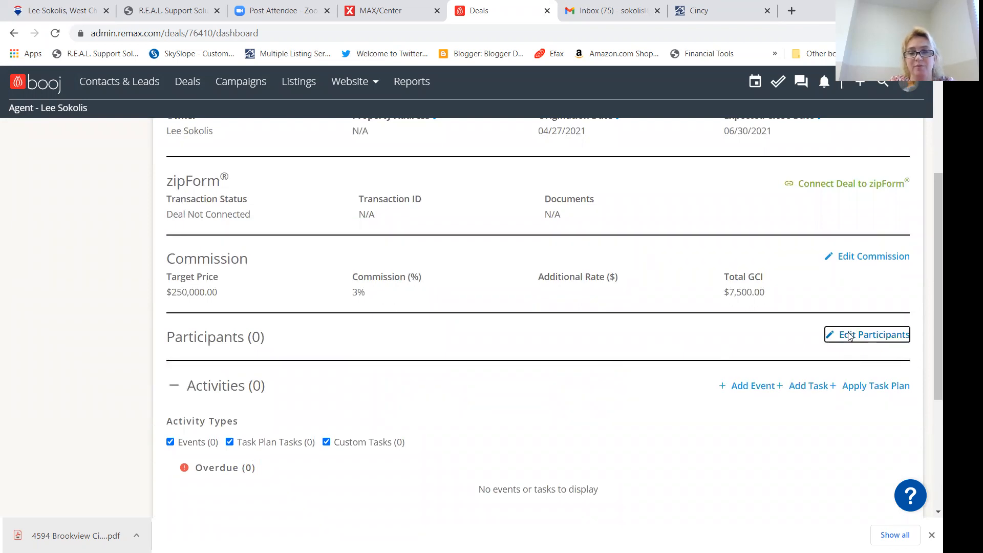
click(332, 299)
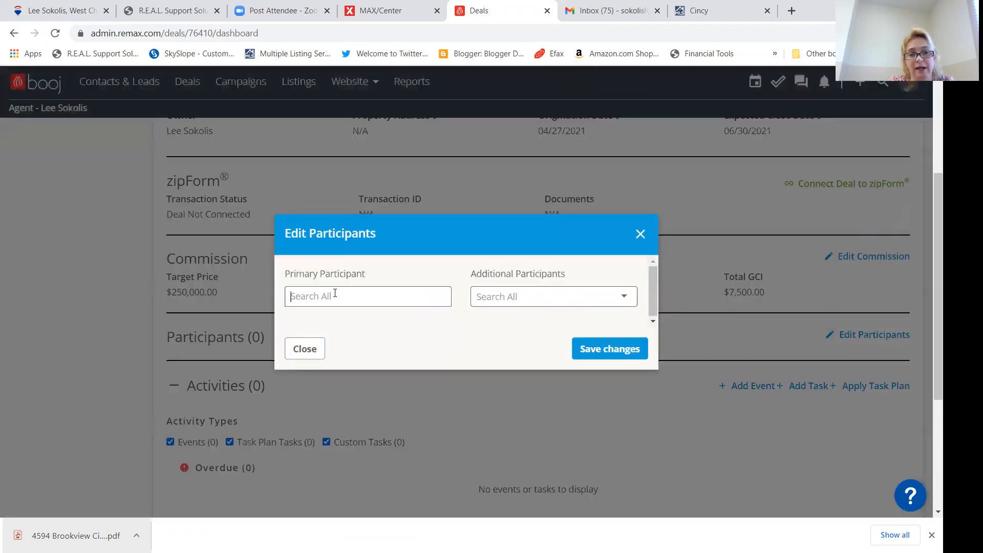
text(tara)
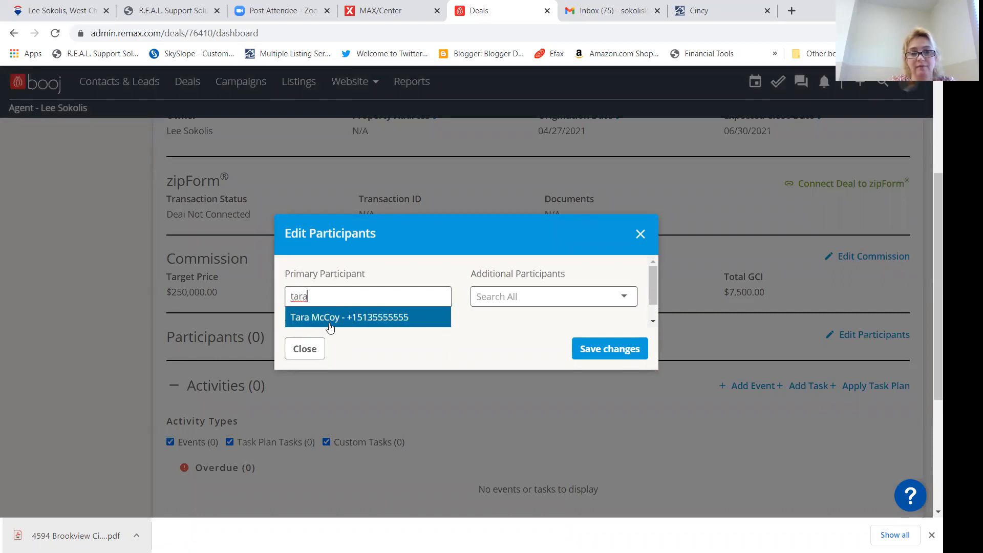
click(337, 320)
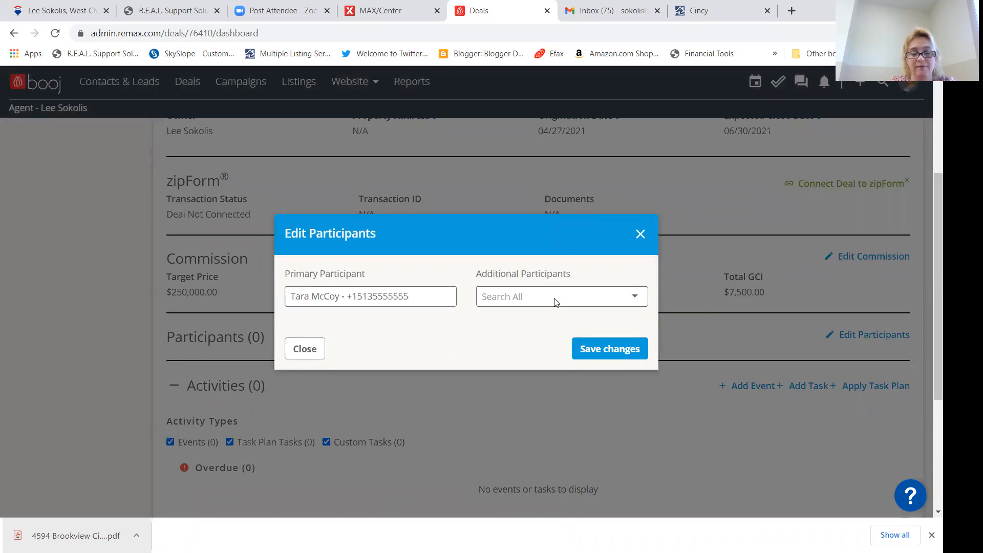
click(619, 349)
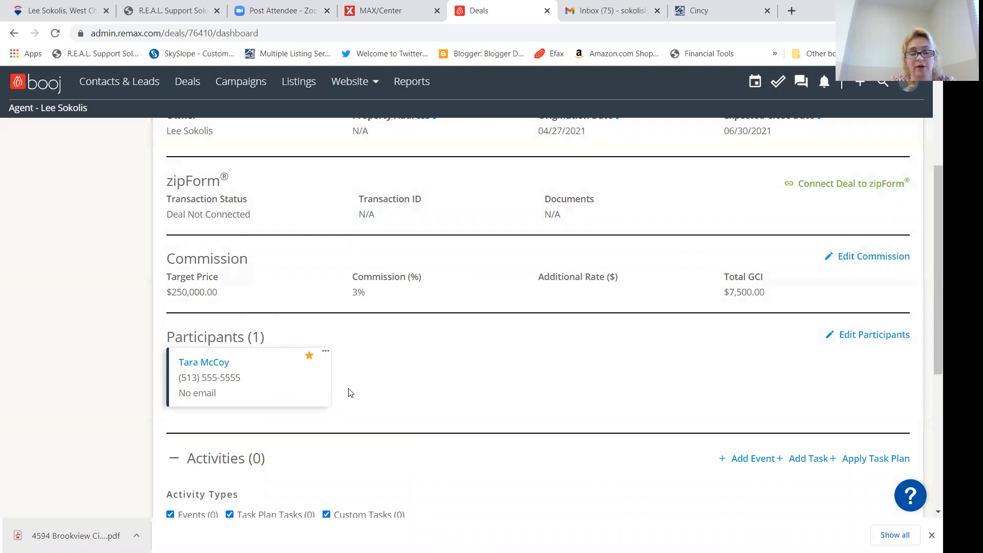
Filter Contacts & Leads by the new seller contact's first name
click(123, 84)
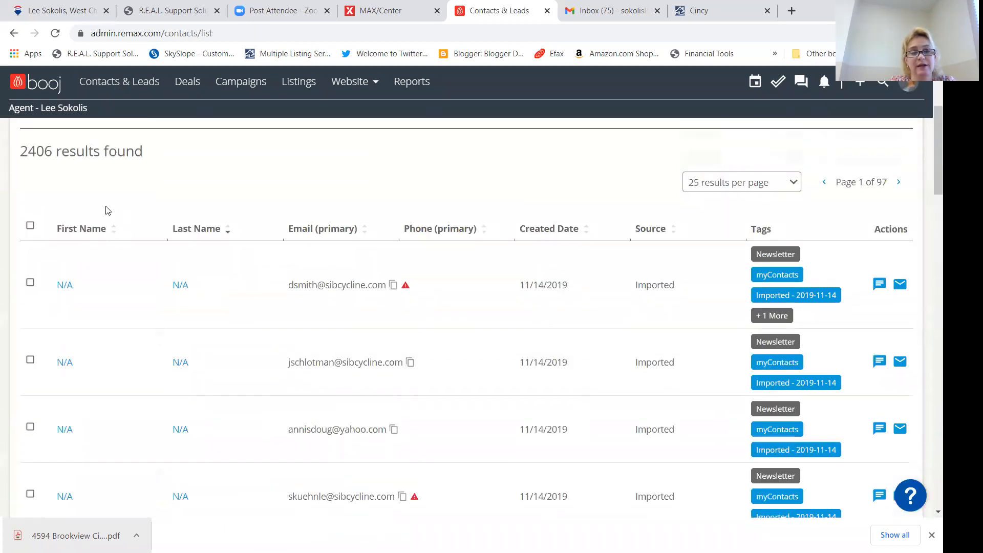
scroll(108, 210, up, 2)
click(82, 150)
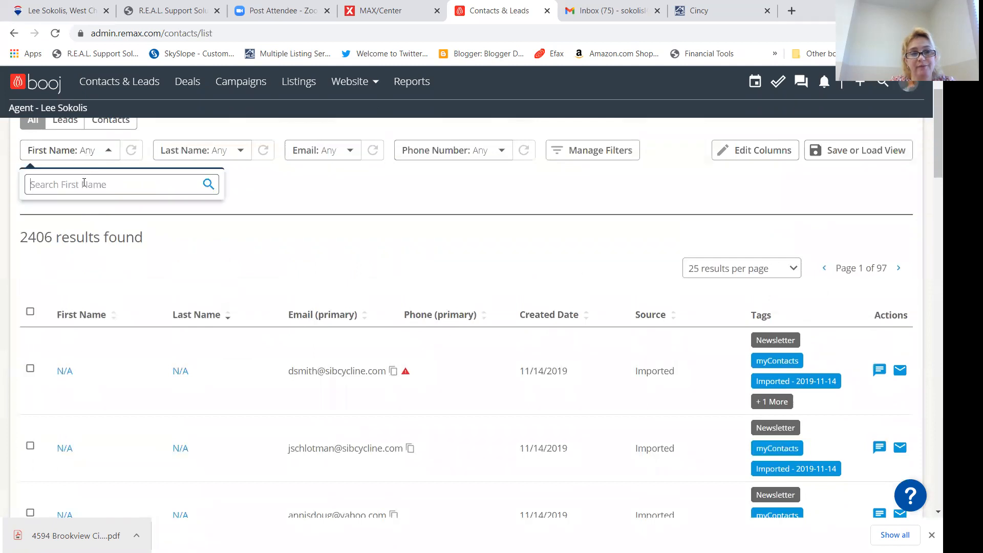
text(tara)
key(Return)
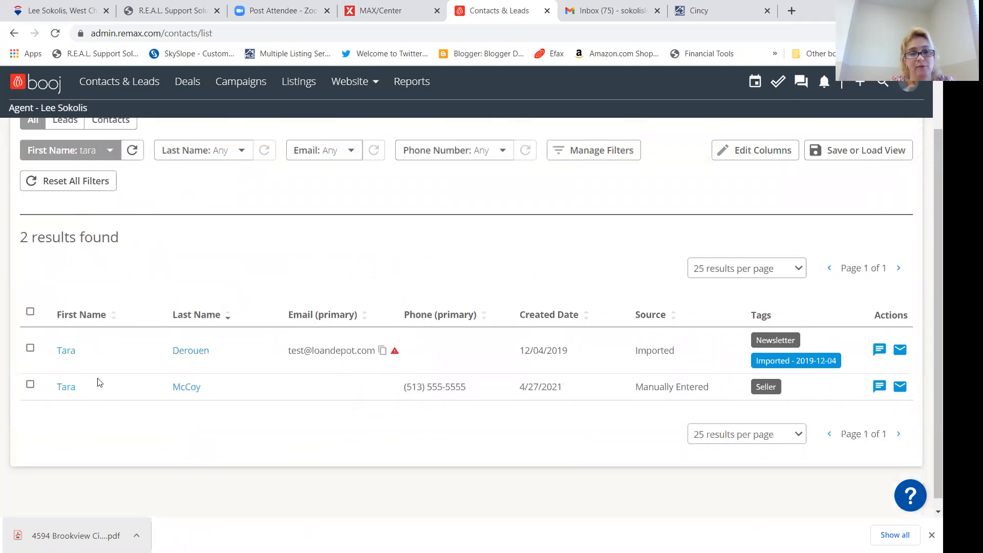
Check the contact's linked deals, then reopen McCoy Sale of Home from Deals
click(62, 389)
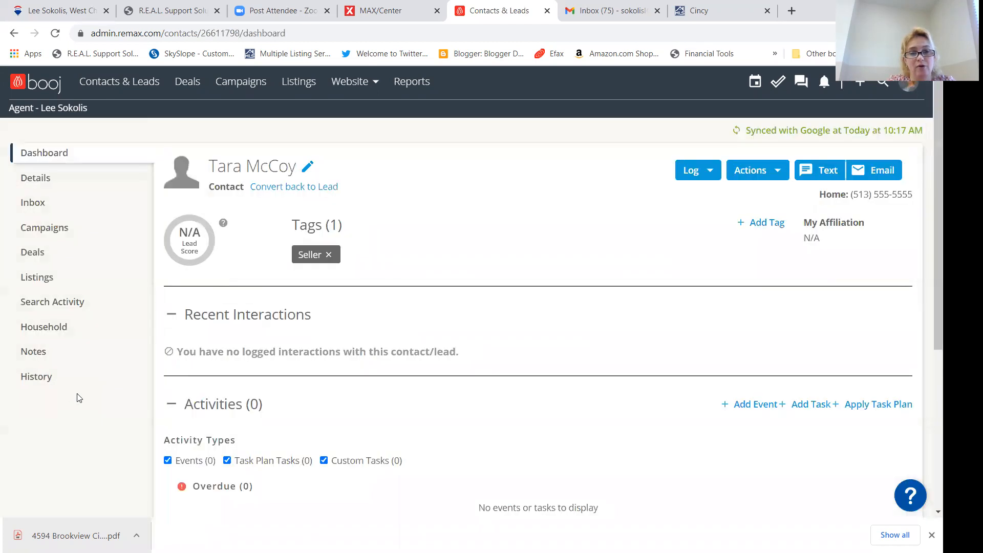
click(36, 252)
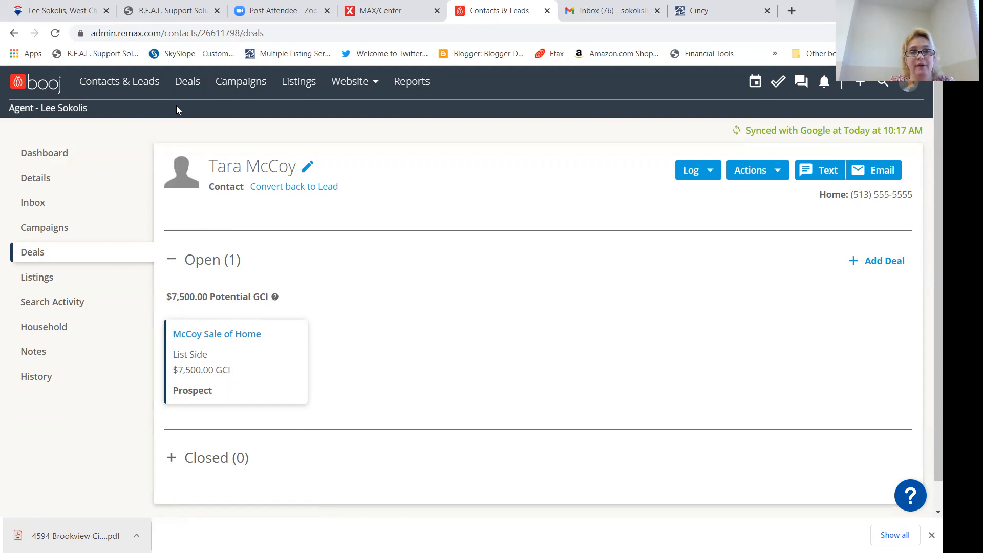
click(186, 91)
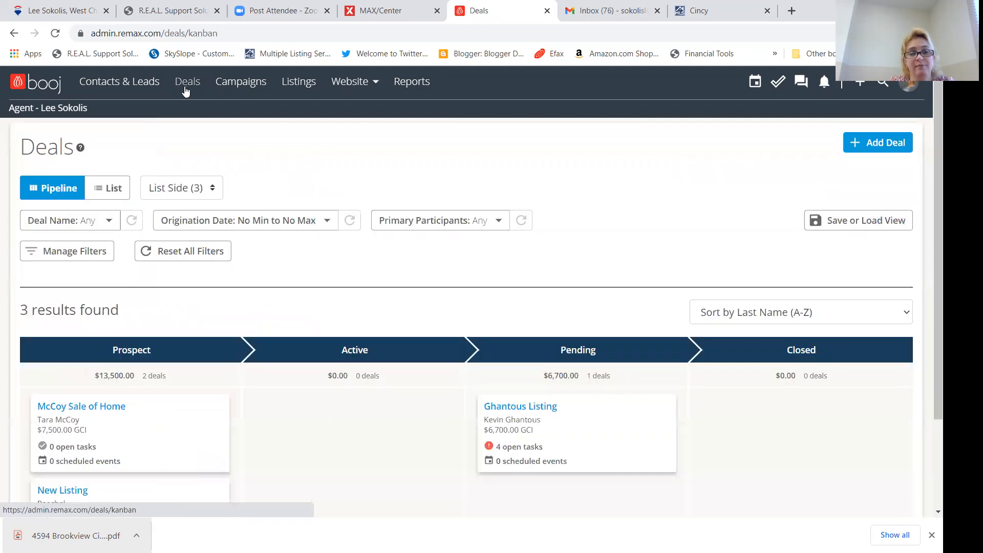
click(97, 407)
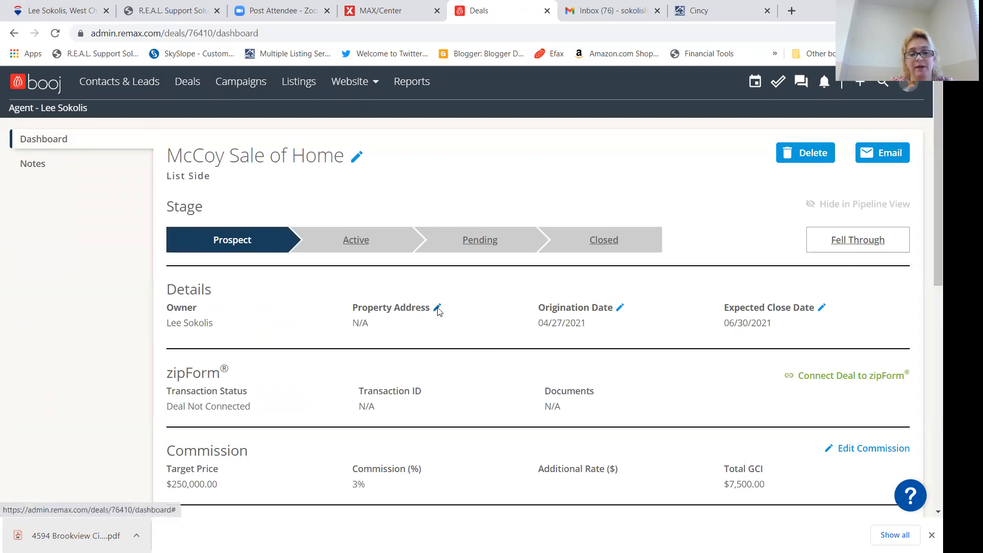
Enter the deal's property street address manually
click(437, 309)
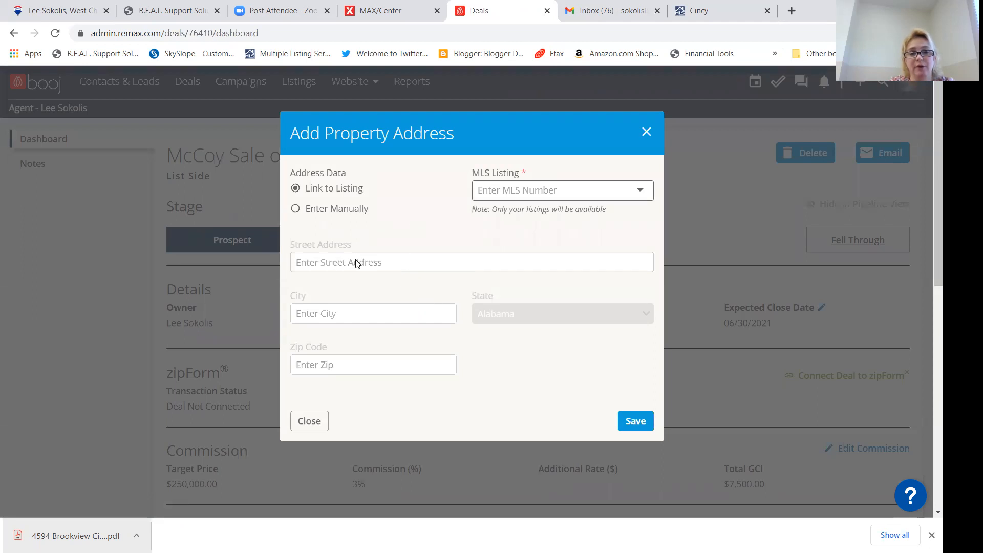
click(296, 210)
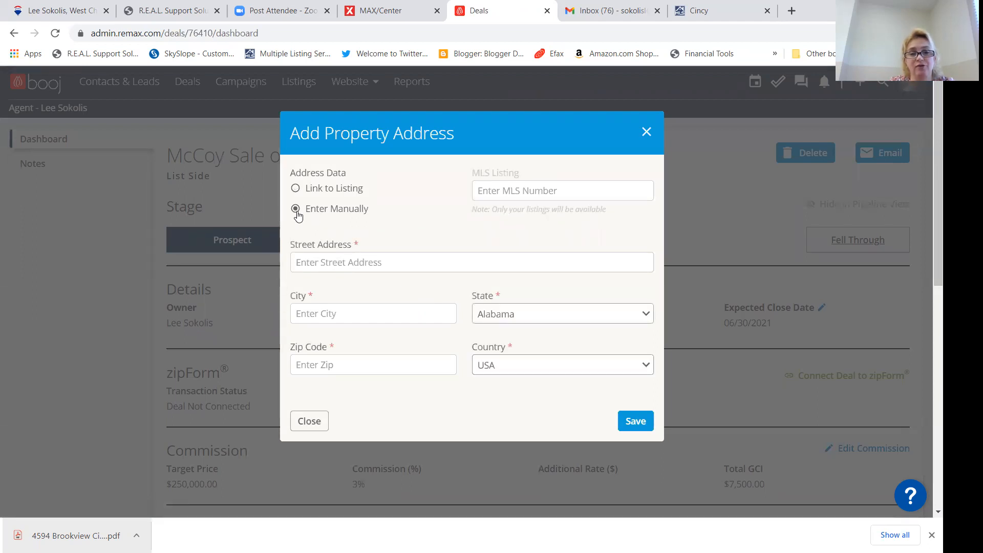
click(350, 263)
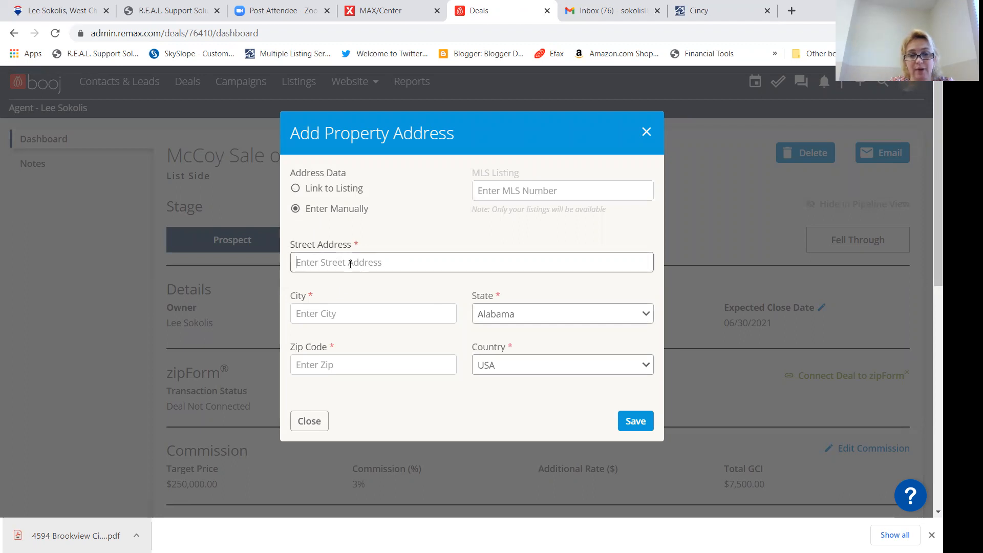
text(123 Main Stree)
key(Tab)
key(shift+Tab)
key(End)
text(t)
key(Tab)
Add the city, Ohio as state and the zip code, then save the address
text(Wonderland)
key(Tab)
key(o)
key(Tab)
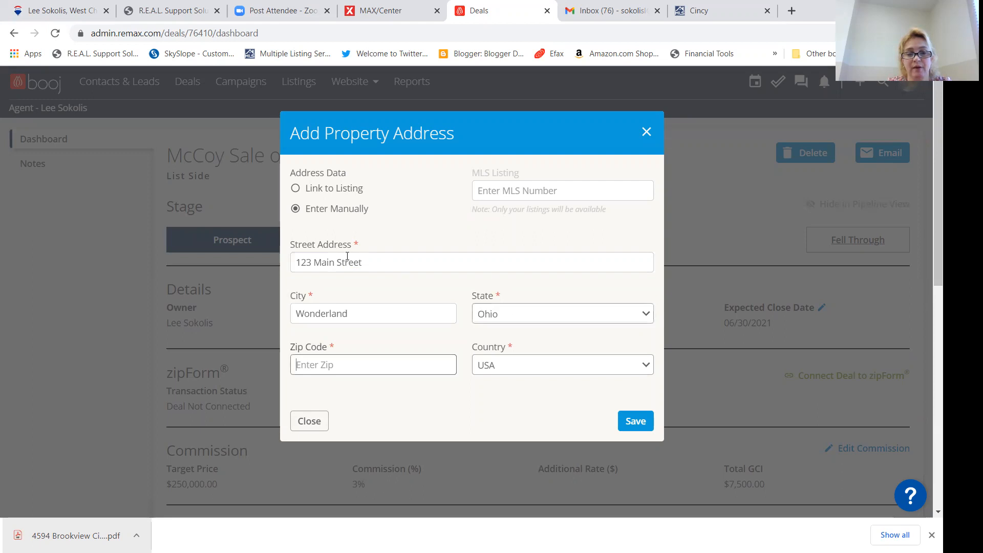
text(45001)
key(Tab)
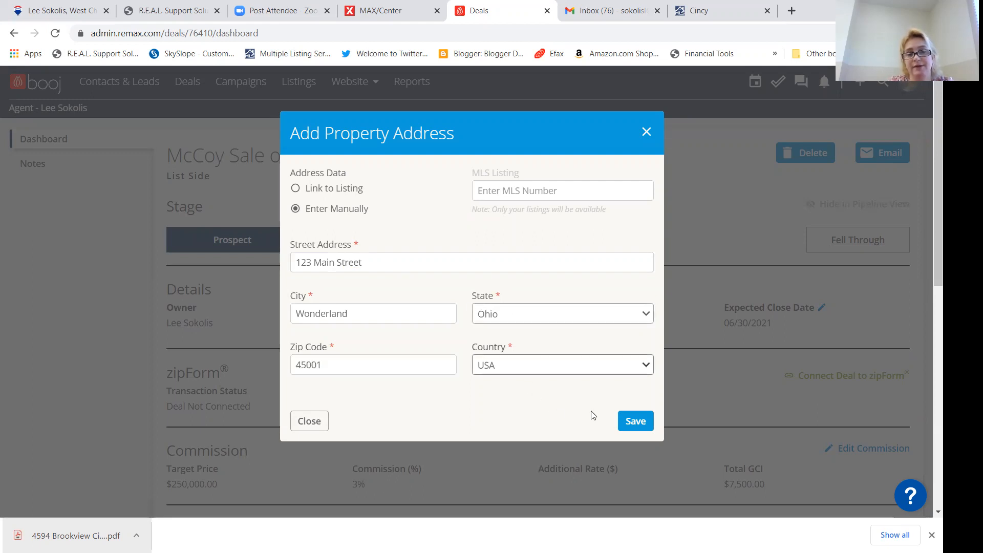
click(632, 421)
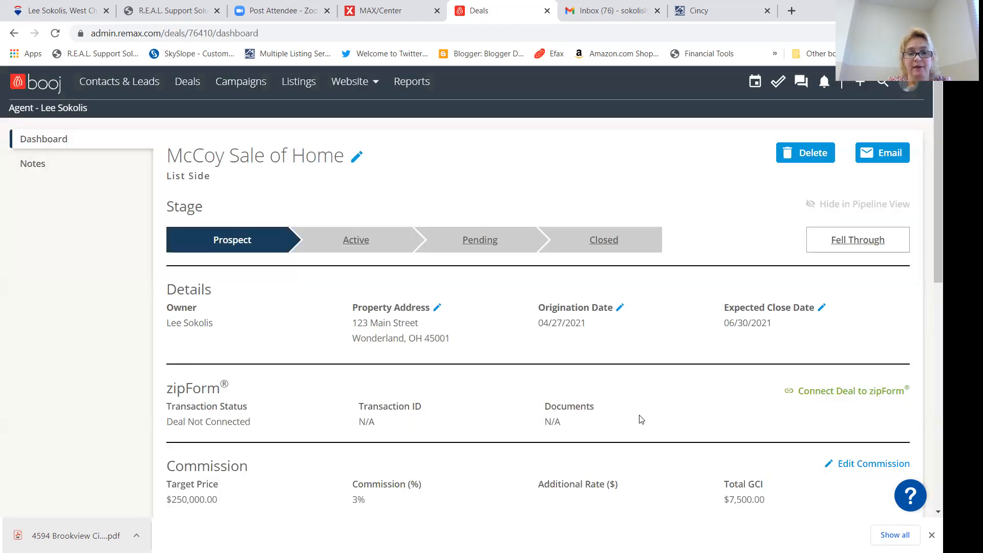
scroll(640, 410, down, 2)
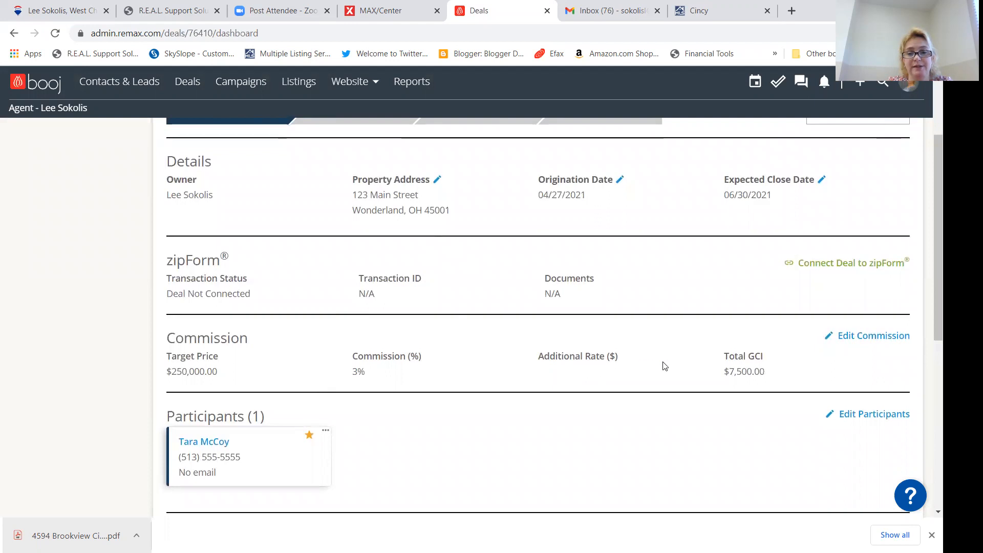
scroll(727, 398, down, 4)
scroll(716, 383, down, 2)
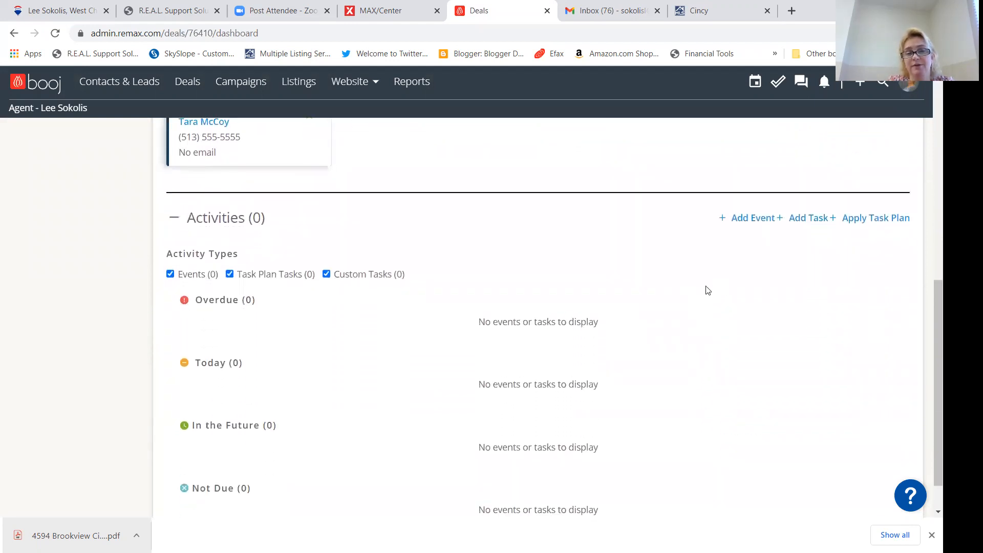
click(866, 220)
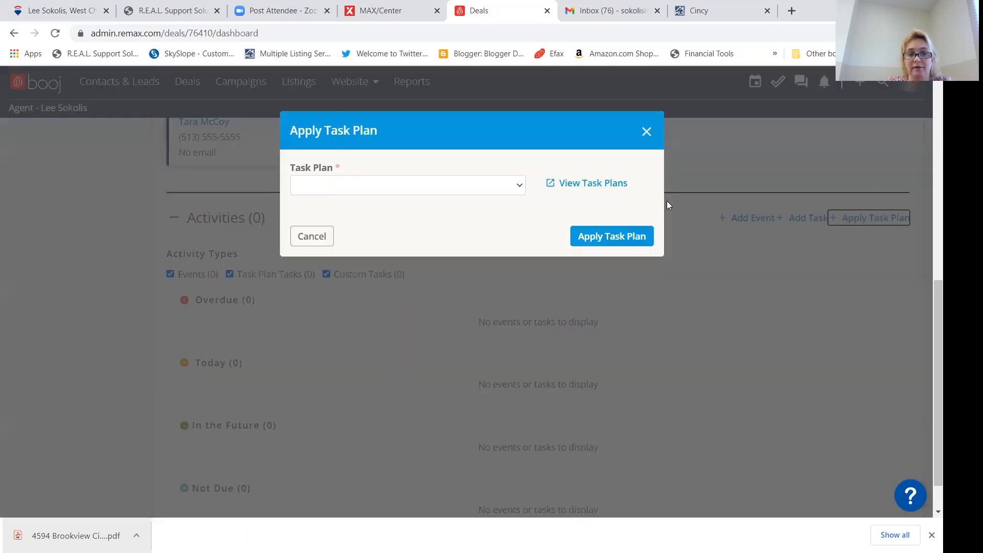
Apply the agent's own Listing Task Plan to the deal
click(470, 187)
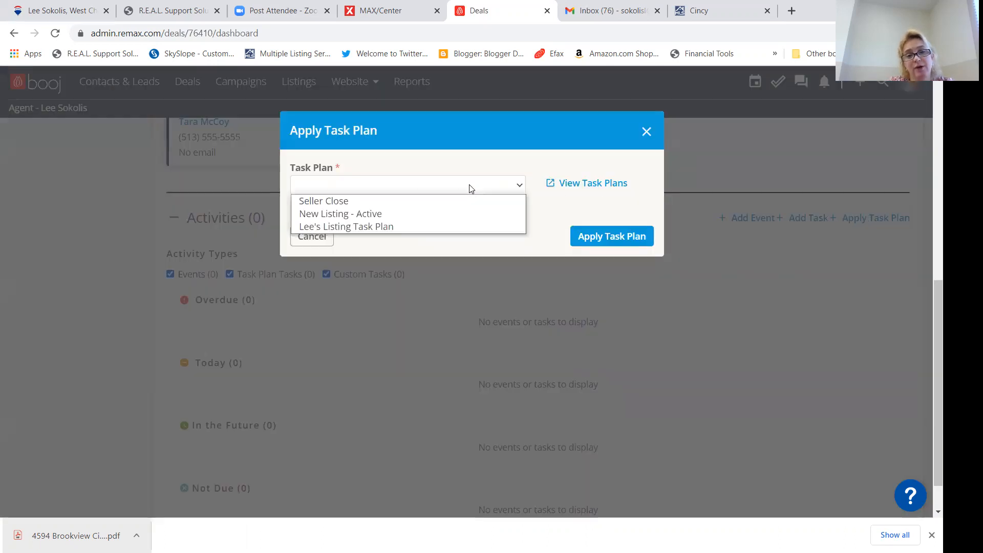
click(380, 227)
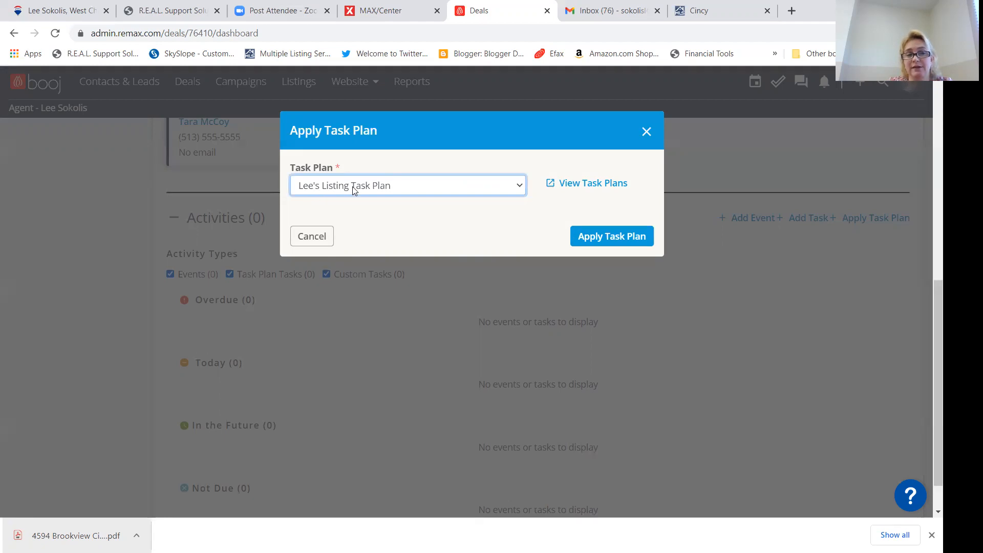
click(611, 236)
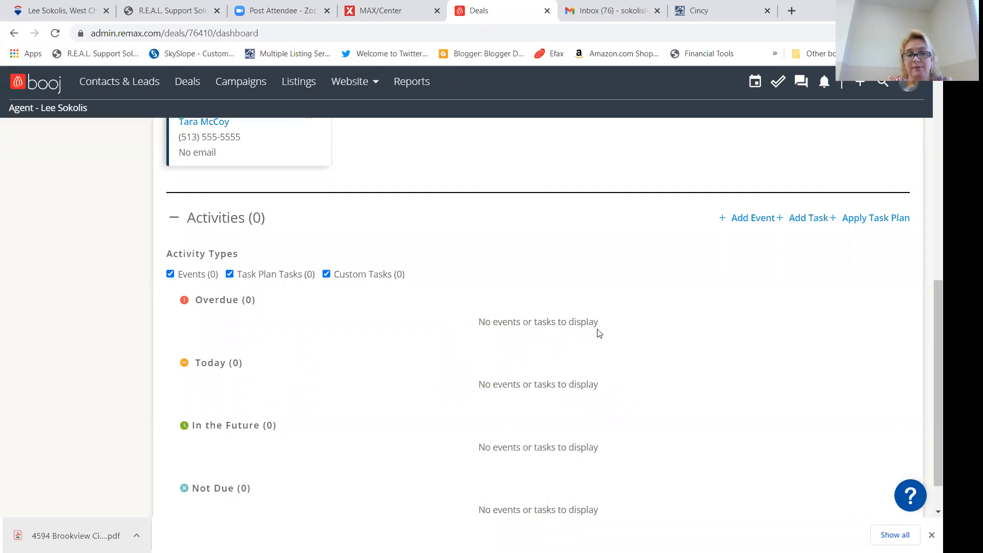
Start a high-priority 'Run CMA' task due Apr 30, 2021
scroll(608, 379, up, 2)
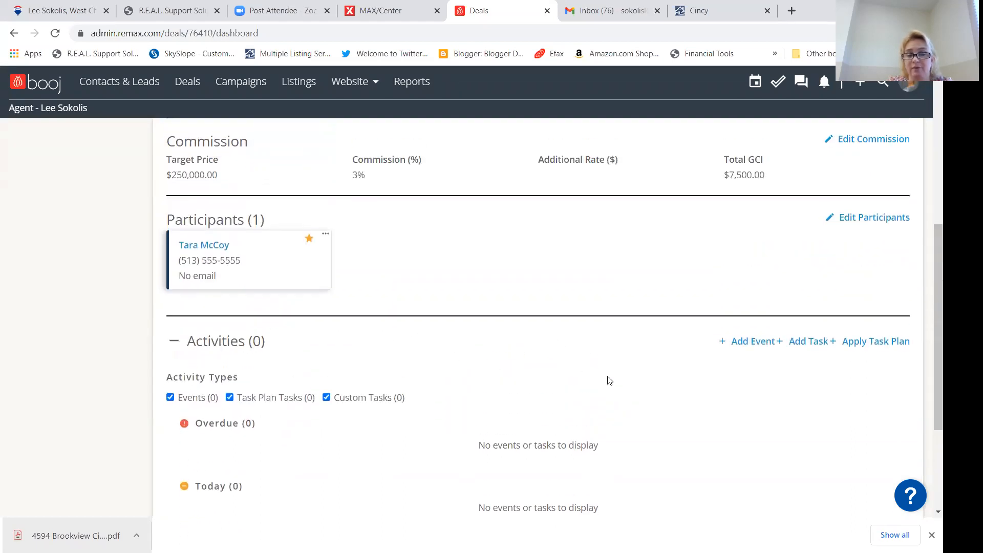
scroll(610, 380, up, 6)
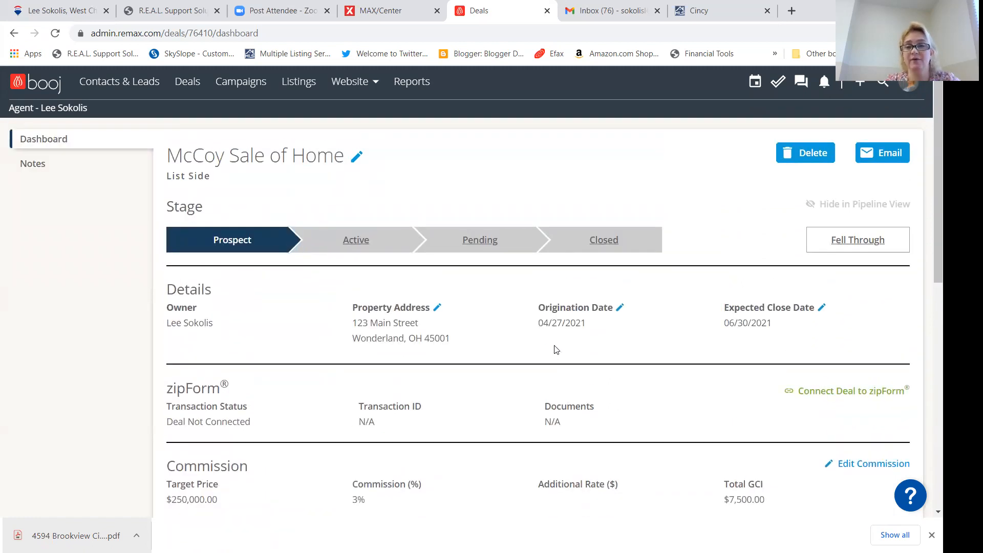
scroll(569, 352, down, 8)
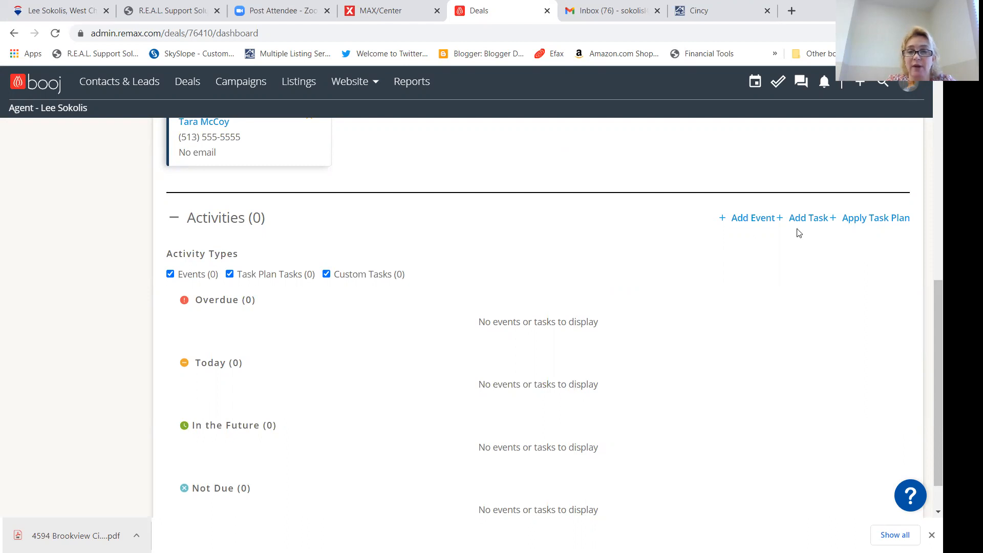
click(818, 221)
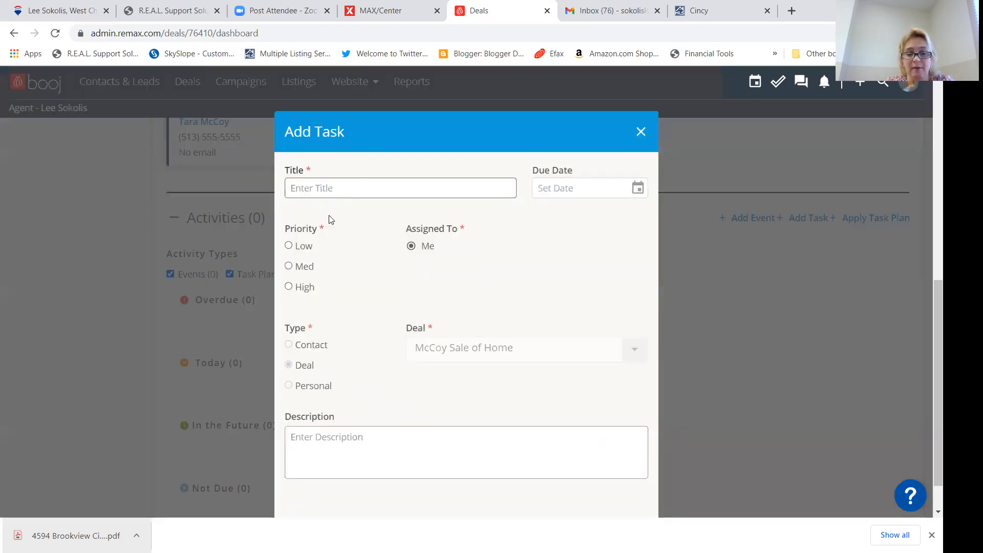
text(Run CAM)
key(Tab)
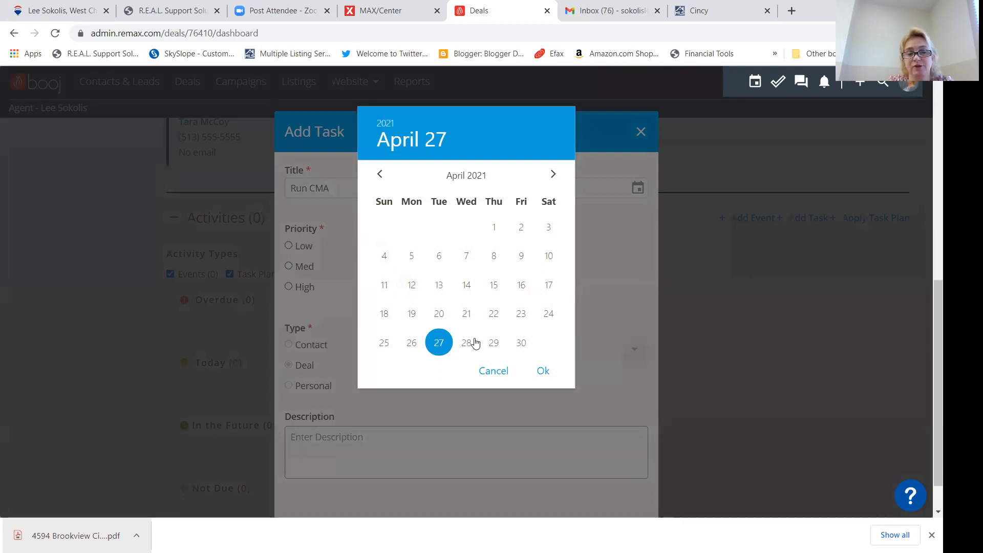
click(521, 343)
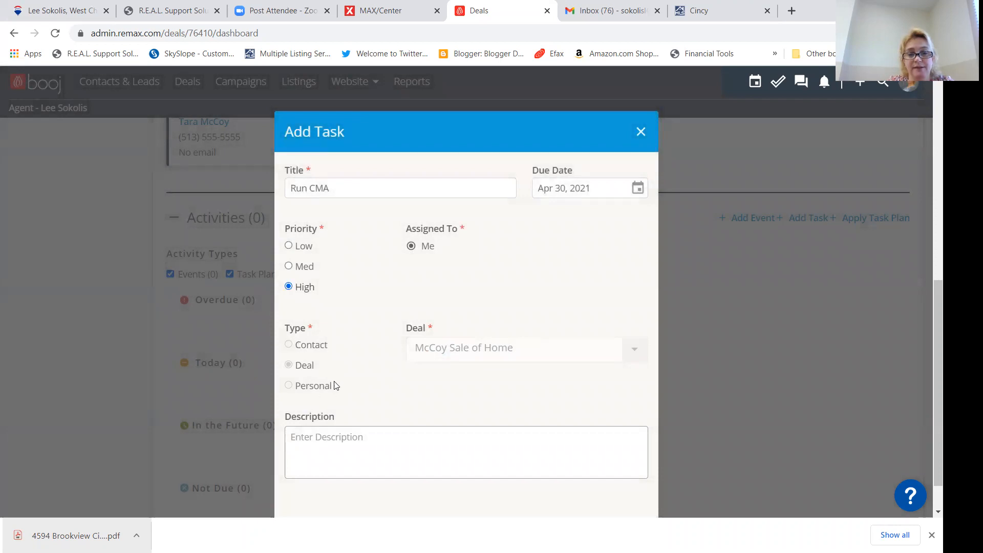
Describe the task as running the CMA before the May 4 seller meeting, and save it
scroll(331, 389, down, 1)
click(335, 398)
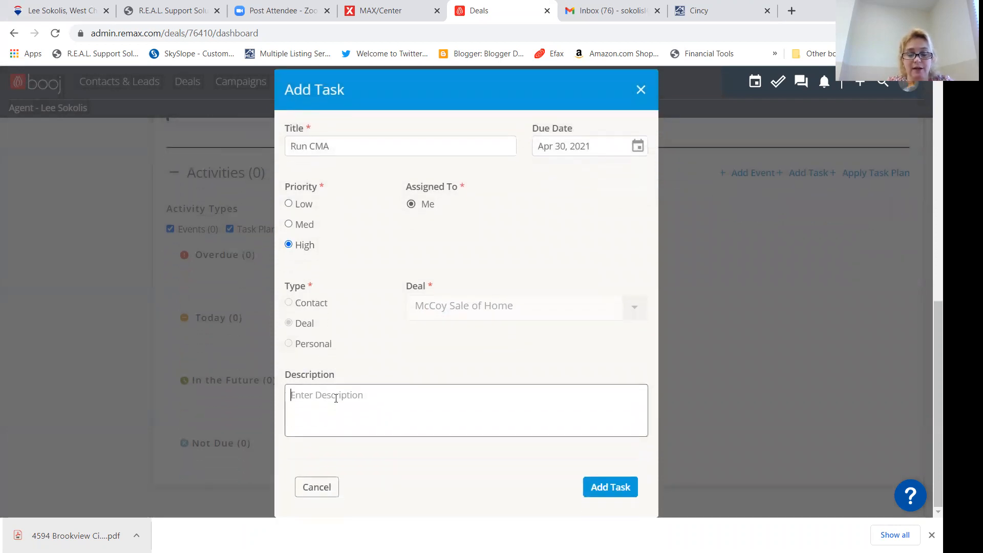
text(ru)
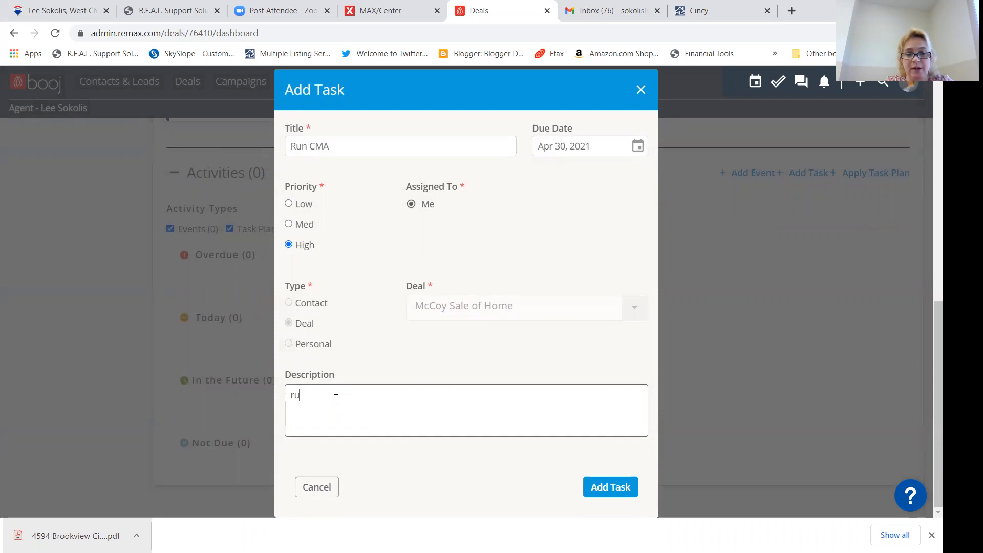
text(n cma prior to meeting with T)
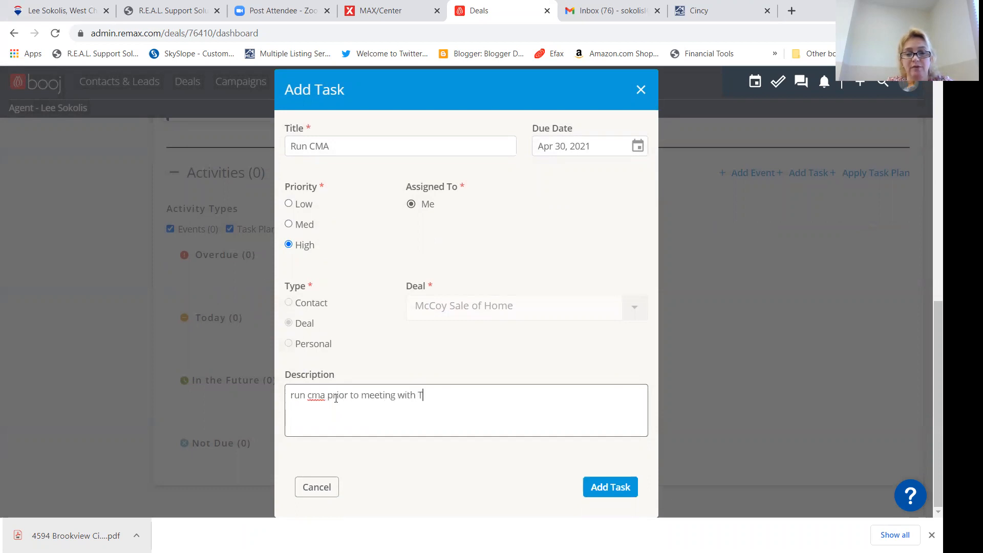
text(ara on May k4)
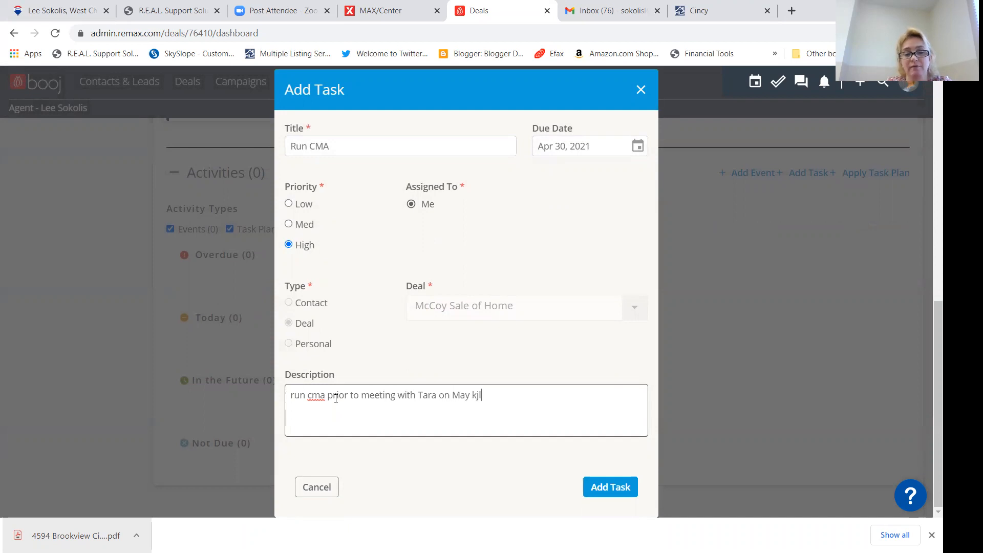
key(BackSpace)
key(BackSpace)
text(4)
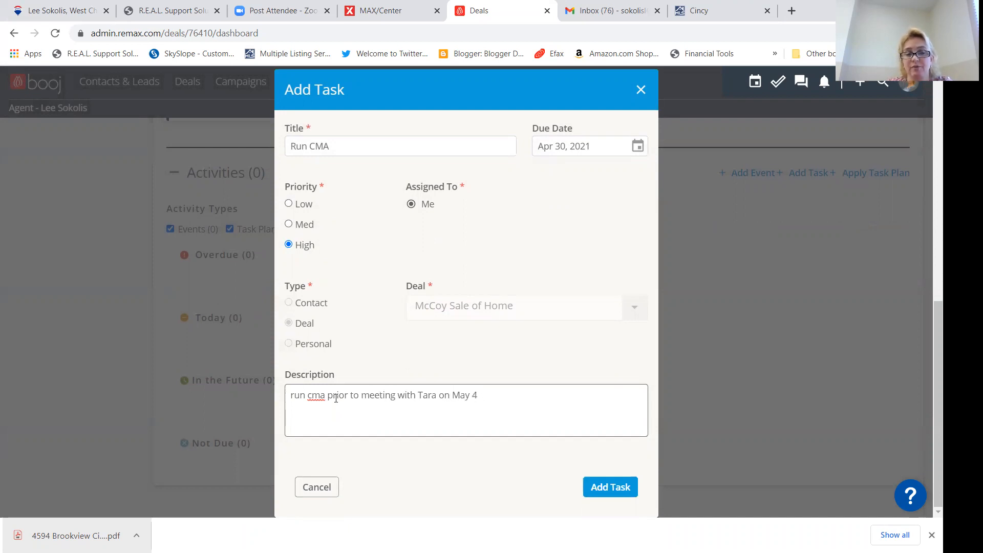
key(Tab)
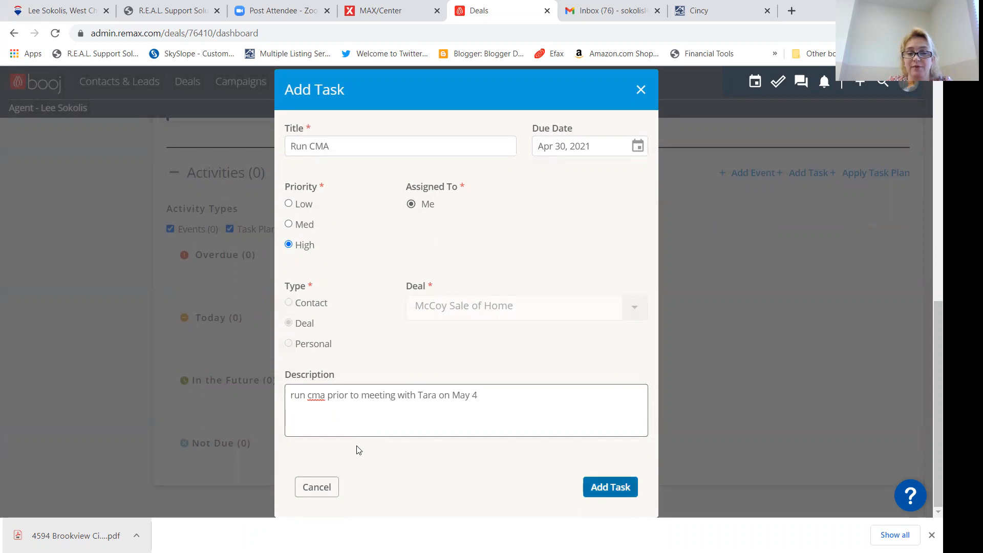
key(Return)
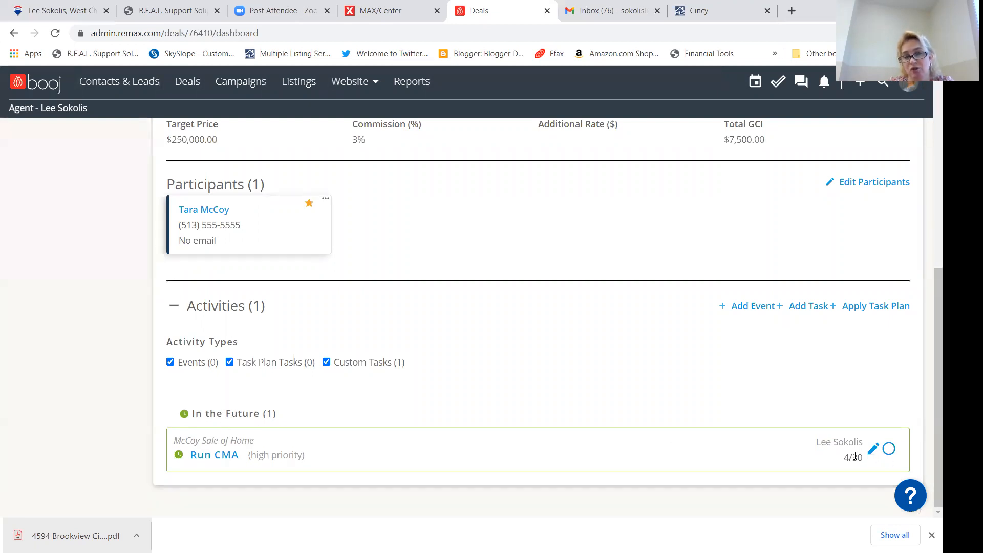
Open the Deals pipeline and drag the Sale of Home deal from Prospect toward Active
scroll(640, 374, up, 7)
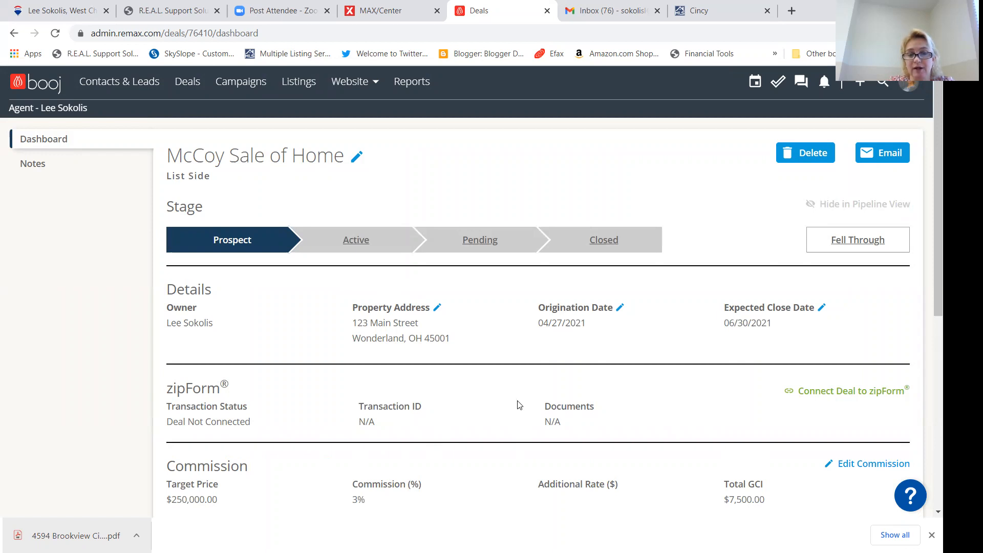
scroll(520, 408, down, 1)
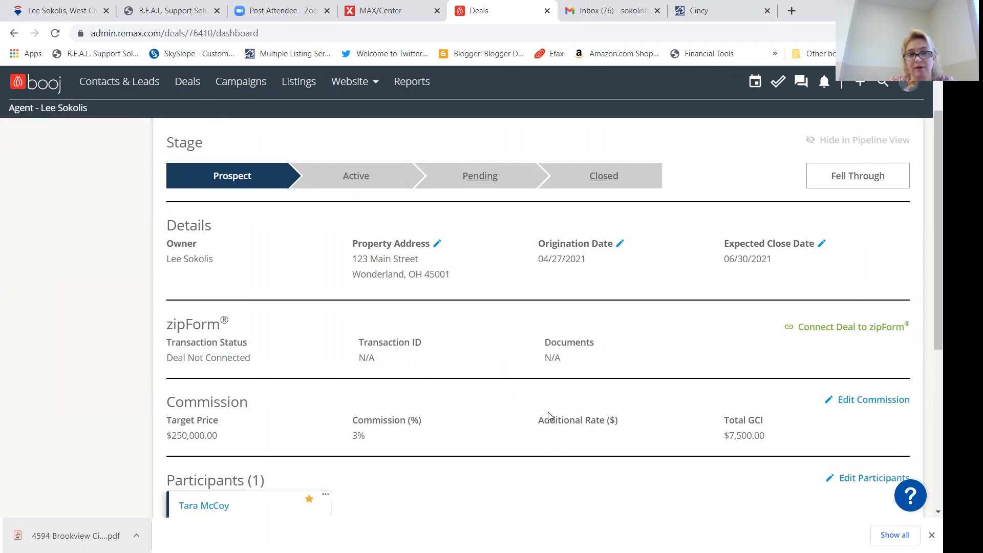
scroll(548, 416, up, 1)
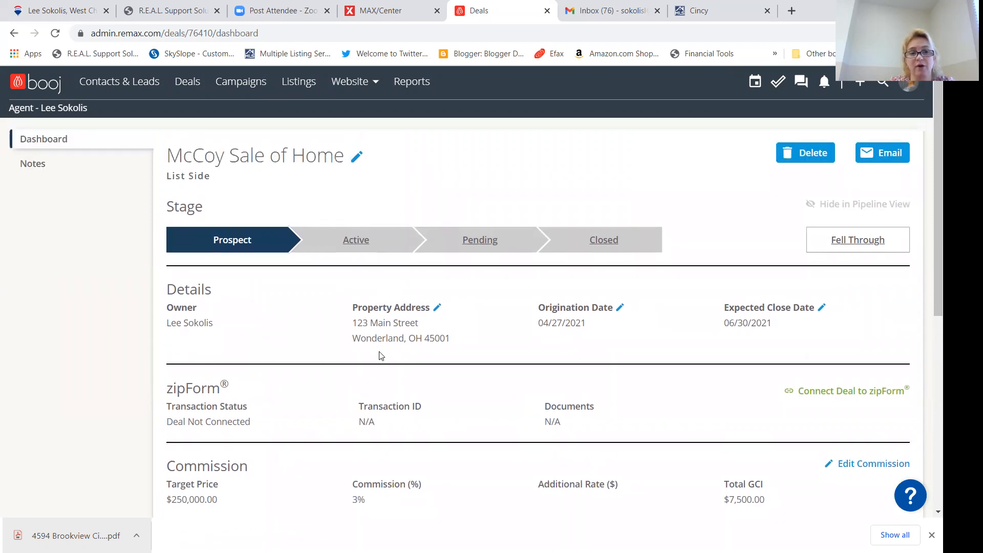
click(191, 88)
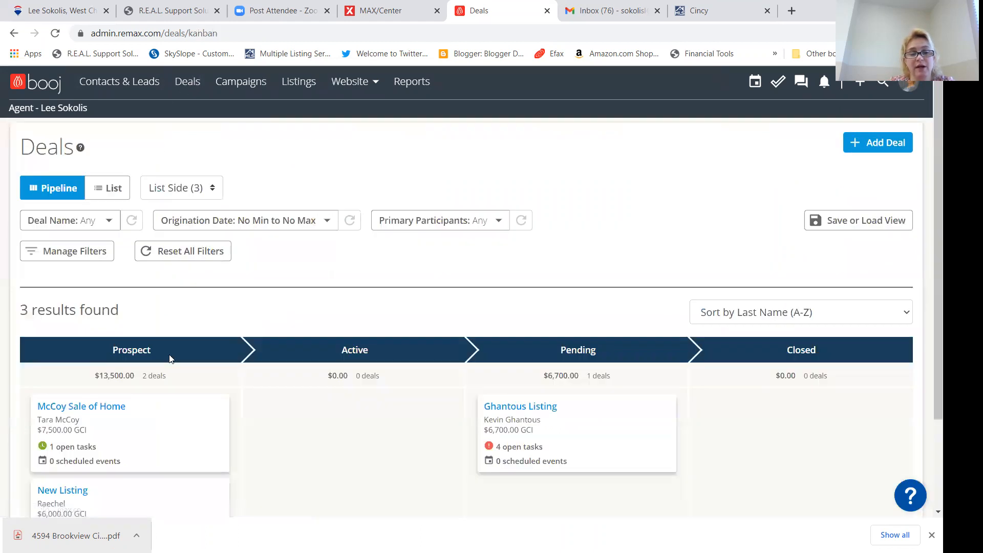
scroll(166, 352, down, 1)
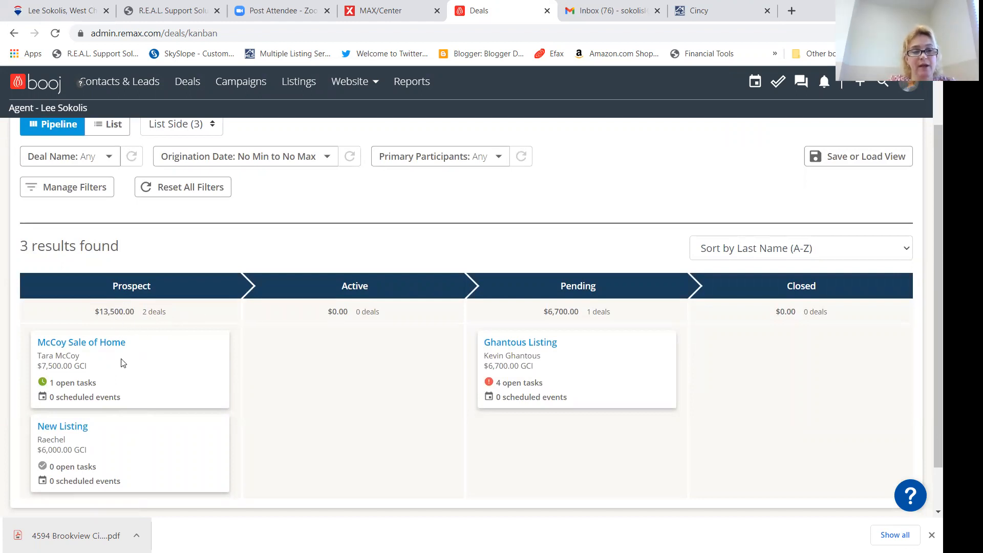
drag(121, 352, 342, 373)
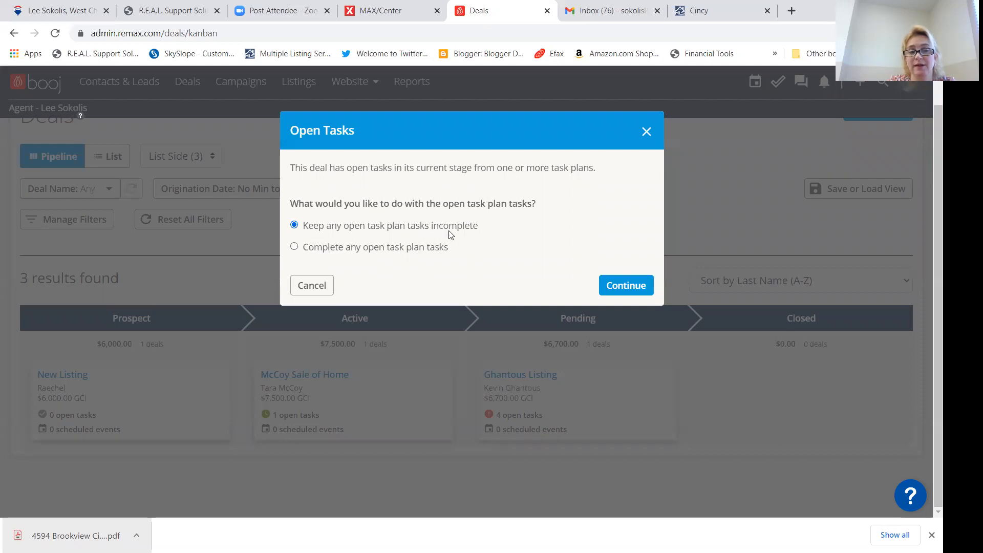
Keep the open task plan tasks incomplete and confirm moving the deal to Active
click(610, 285)
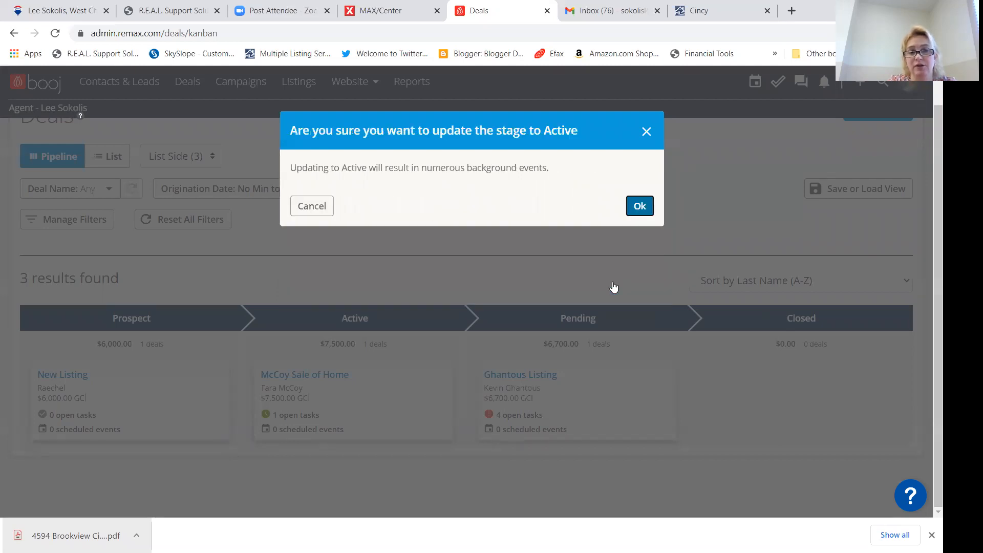
click(638, 208)
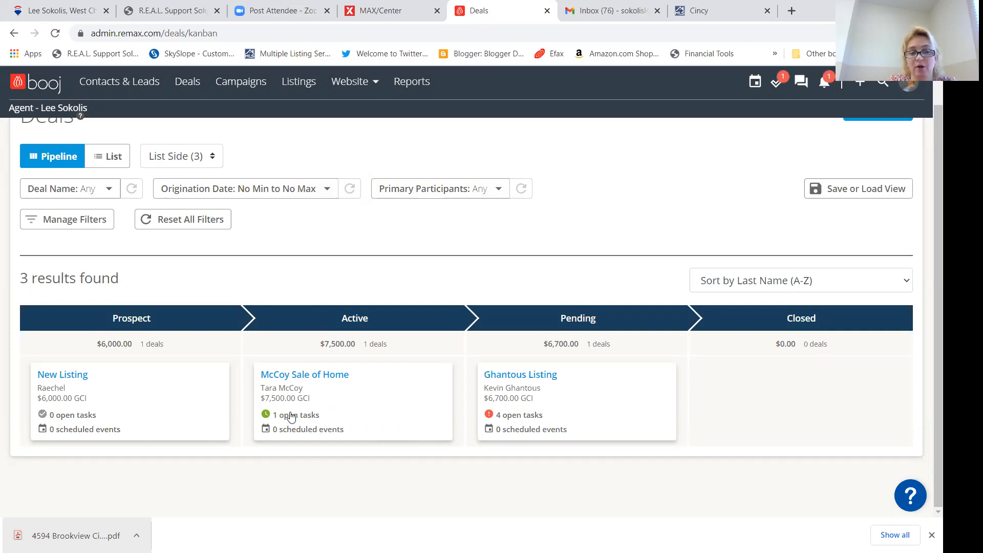
View the deal's open Run CMA task details, then close them without changes
click(290, 415)
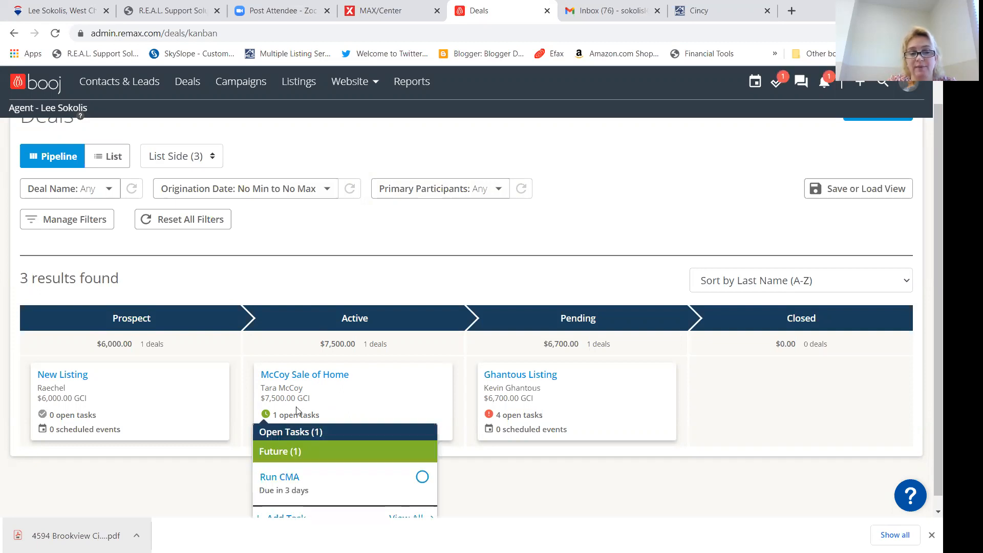
scroll(294, 409, down, 1)
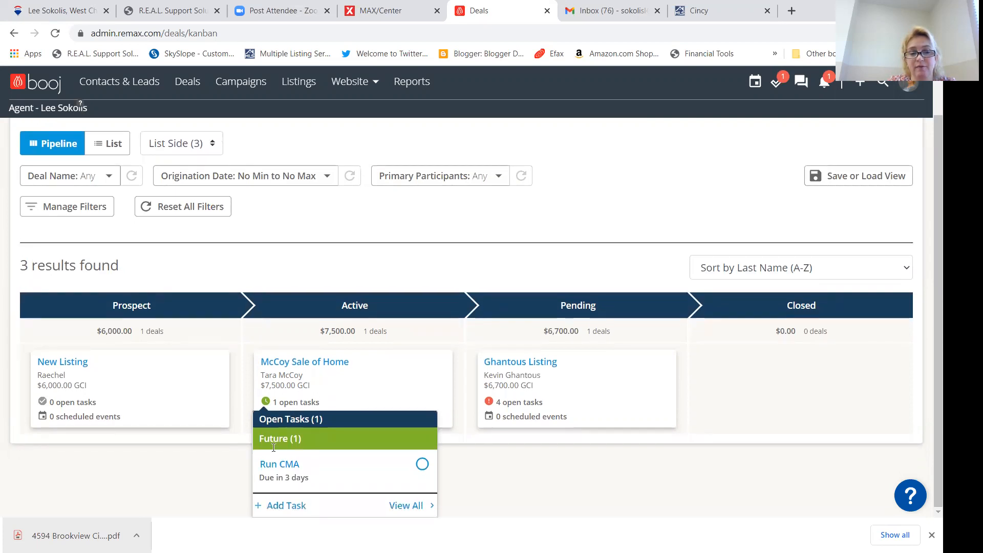
click(276, 462)
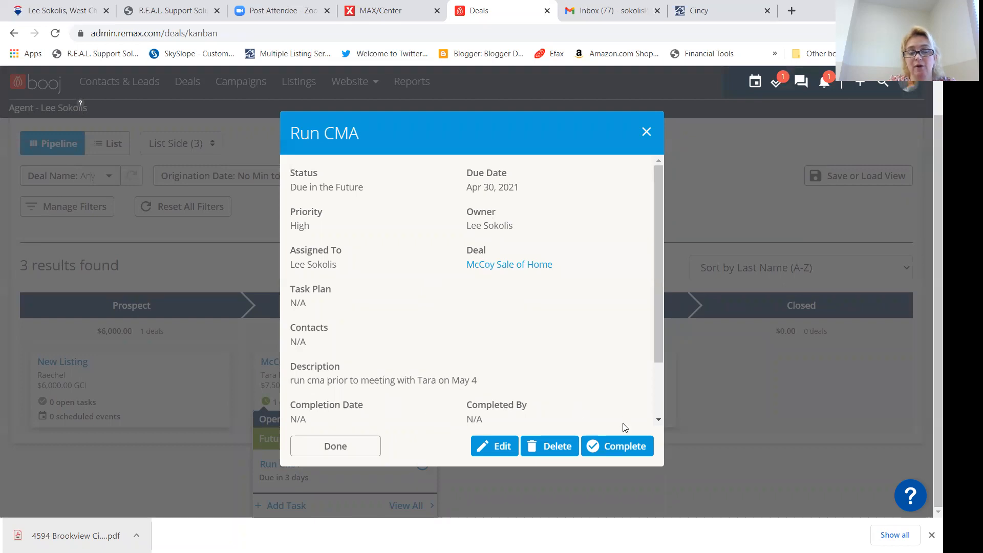
click(615, 448)
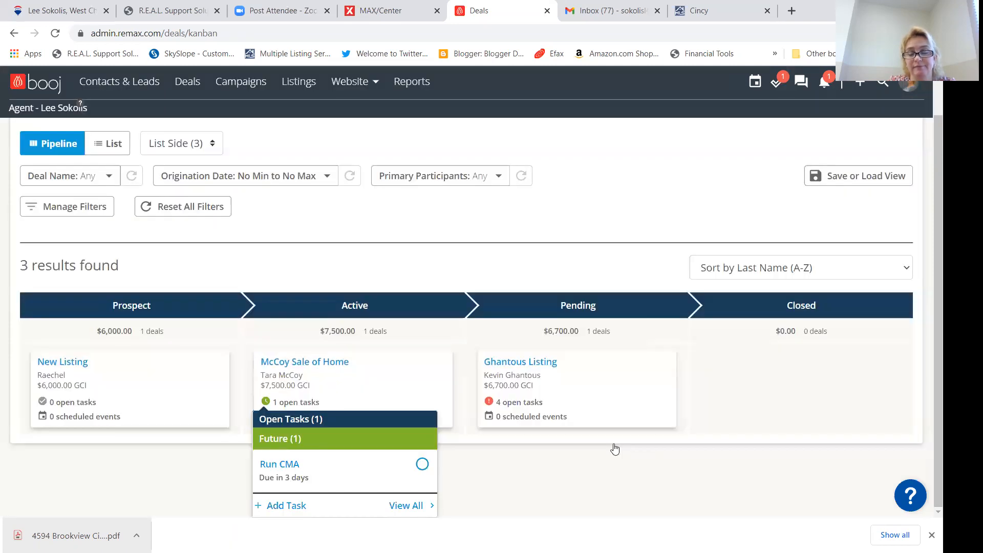
Open the Sale of Home deal's dashboard and bring up its Edit Commission dialog
click(320, 363)
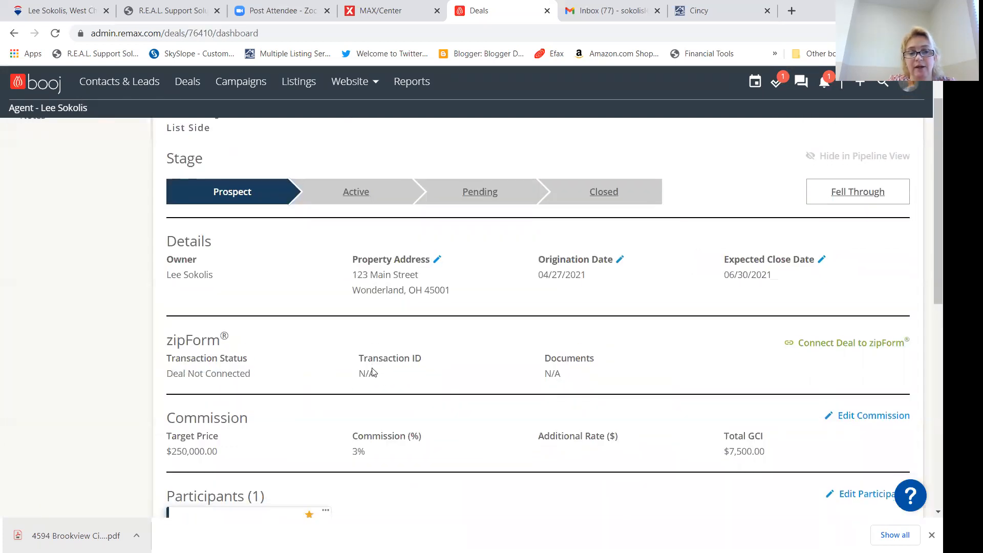
scroll(372, 356, down, 3)
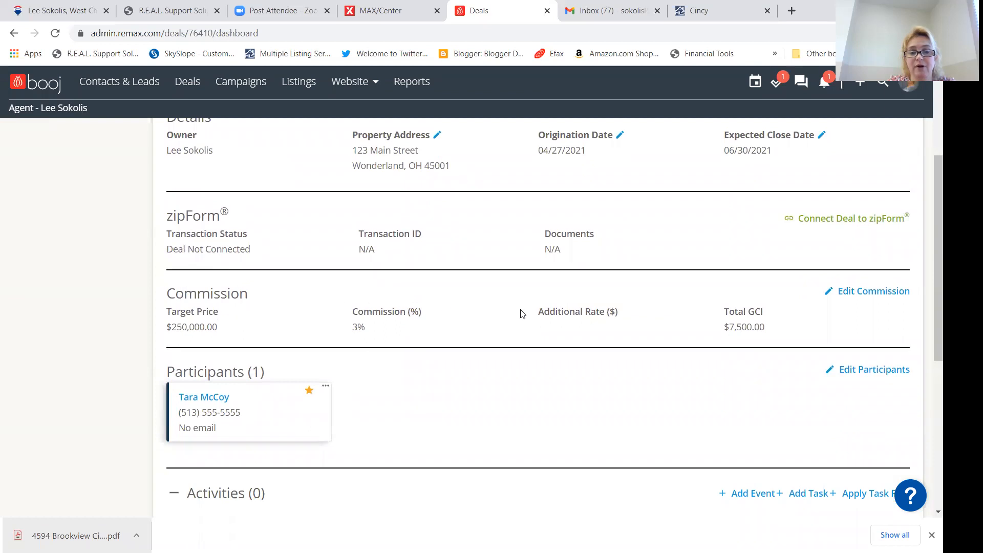
click(865, 292)
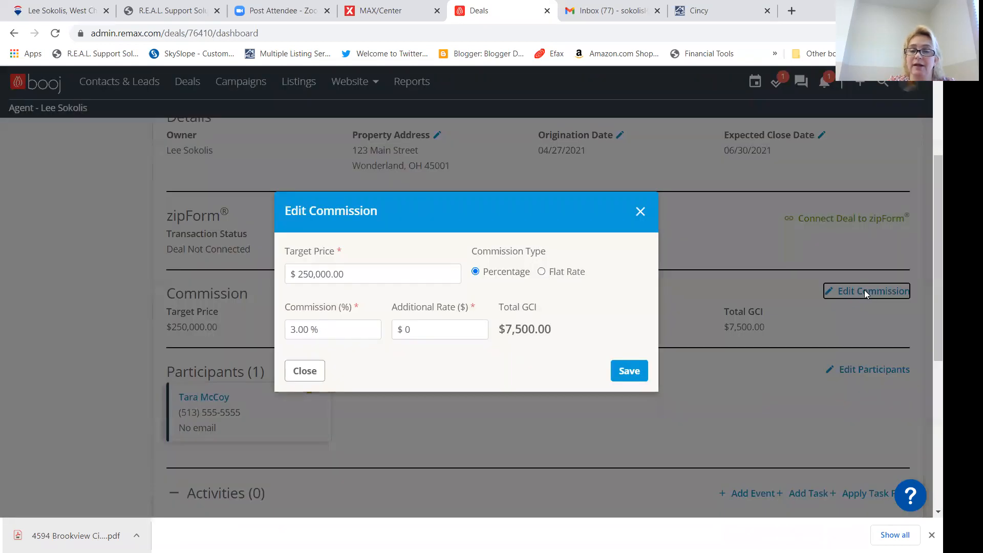
Change the target price to 237000 and save, giving $7,110.00 GCI at 3%
drag(346, 275, 236, 277)
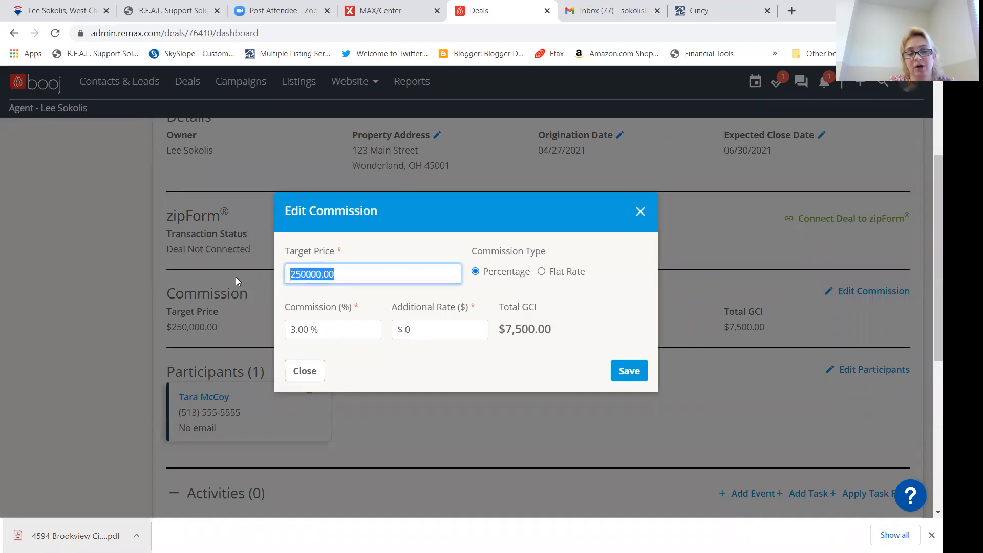
text(237000)
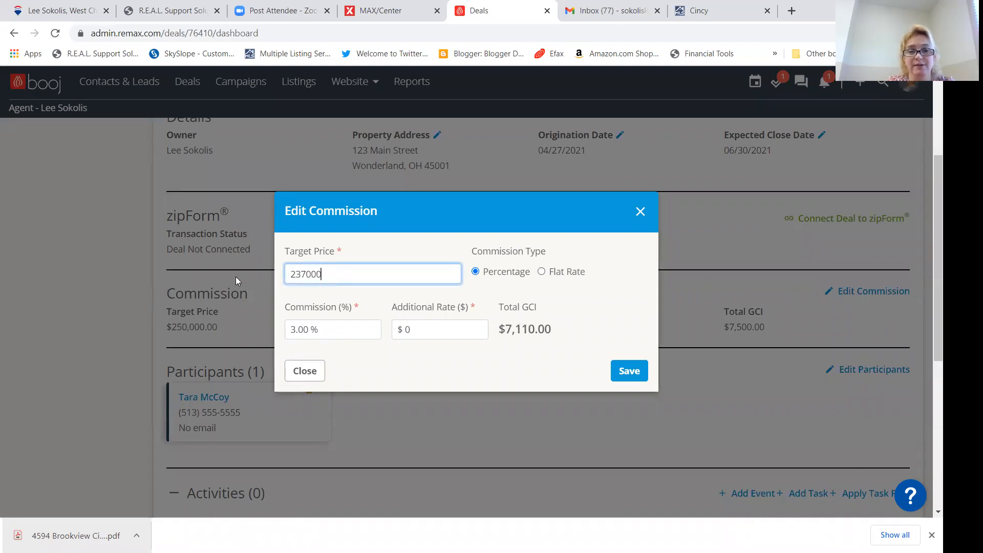
key(Tab)
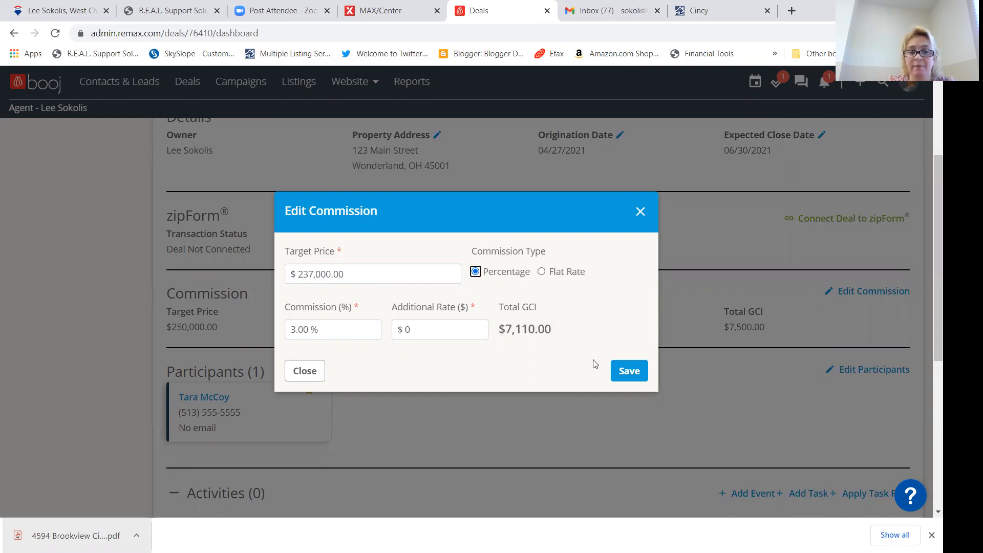
click(626, 376)
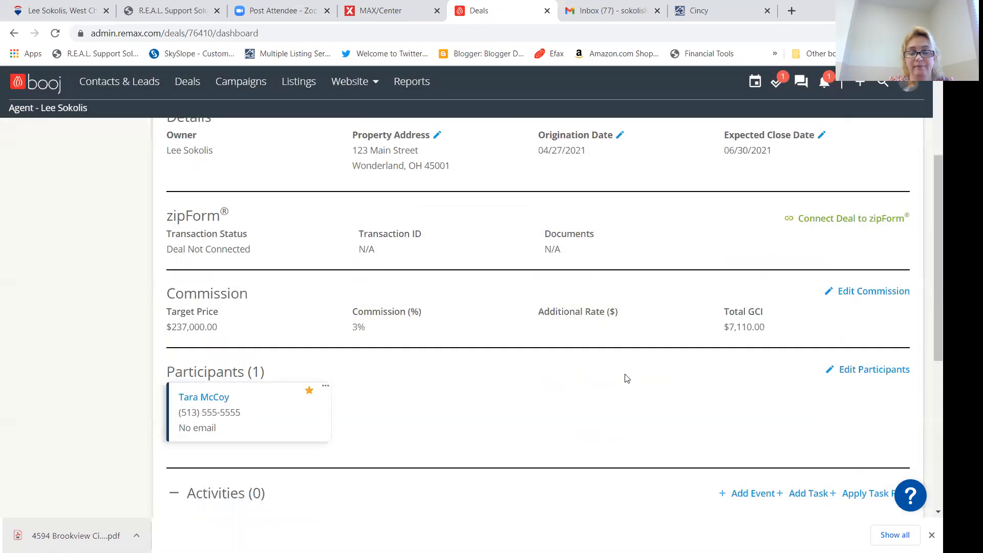
scroll(626, 377, down, 5)
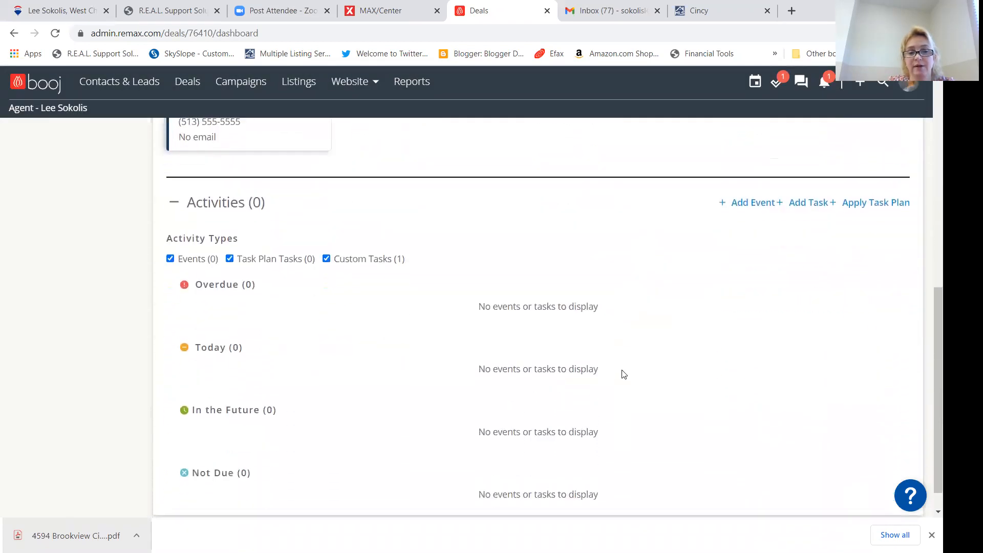
scroll(862, 285, up, 2)
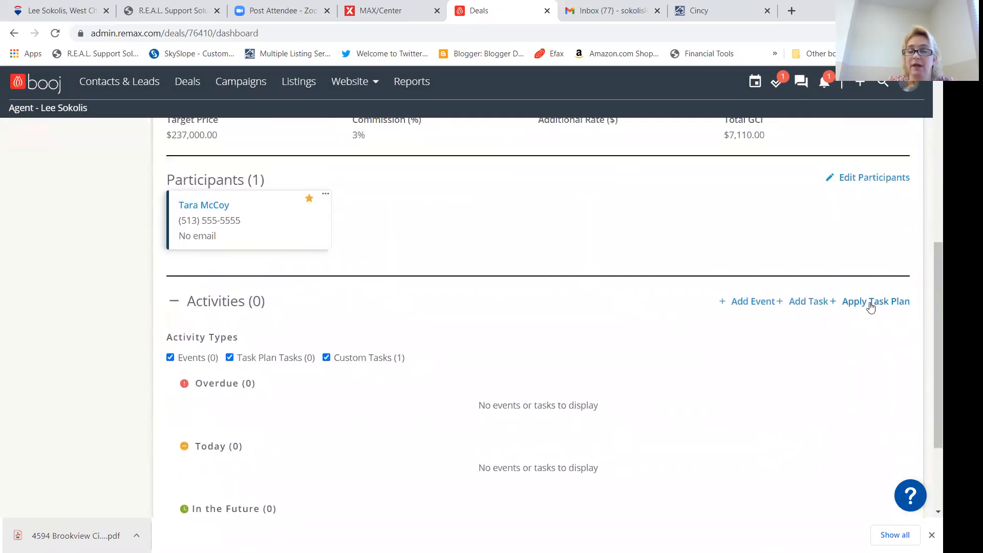
click(869, 302)
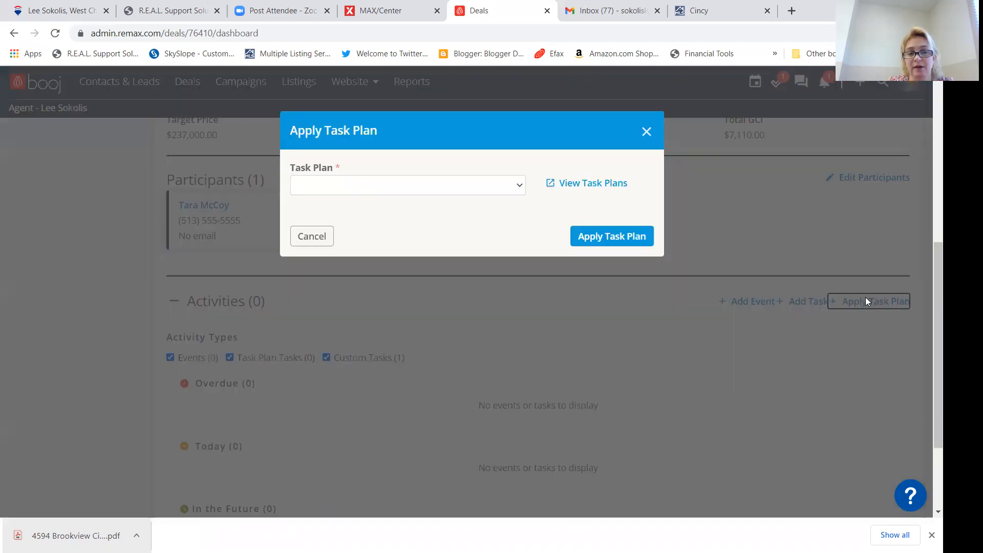
click(460, 187)
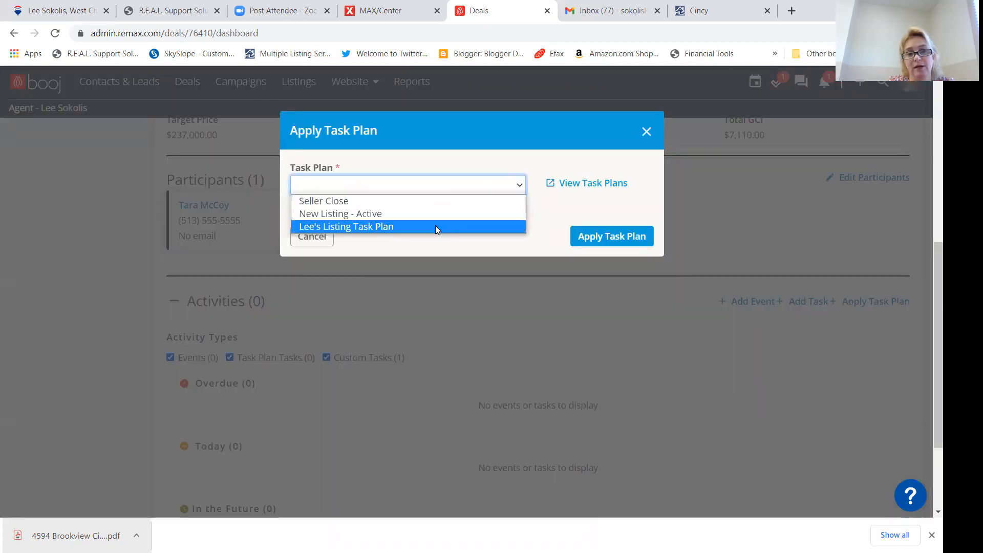
click(437, 226)
click(614, 236)
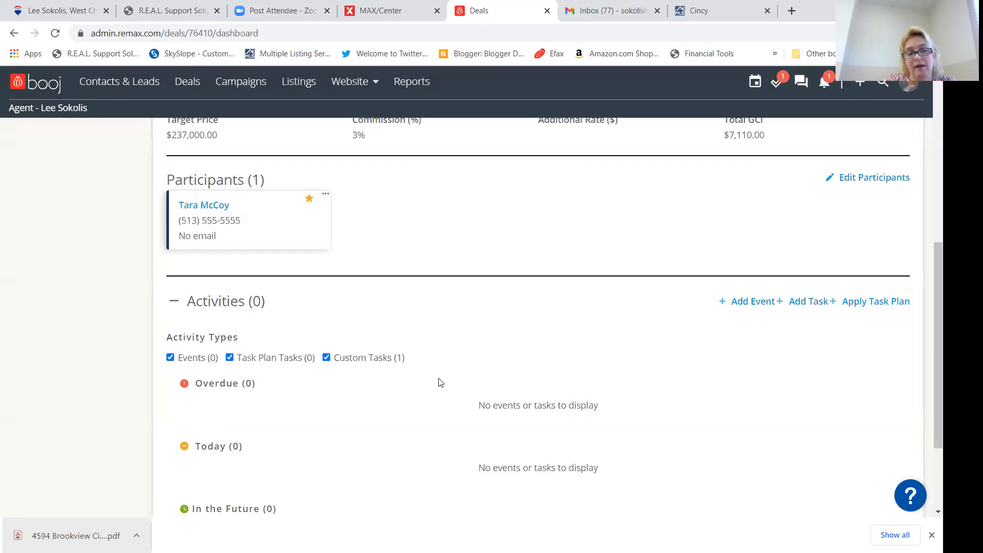
scroll(429, 386, down, 3)
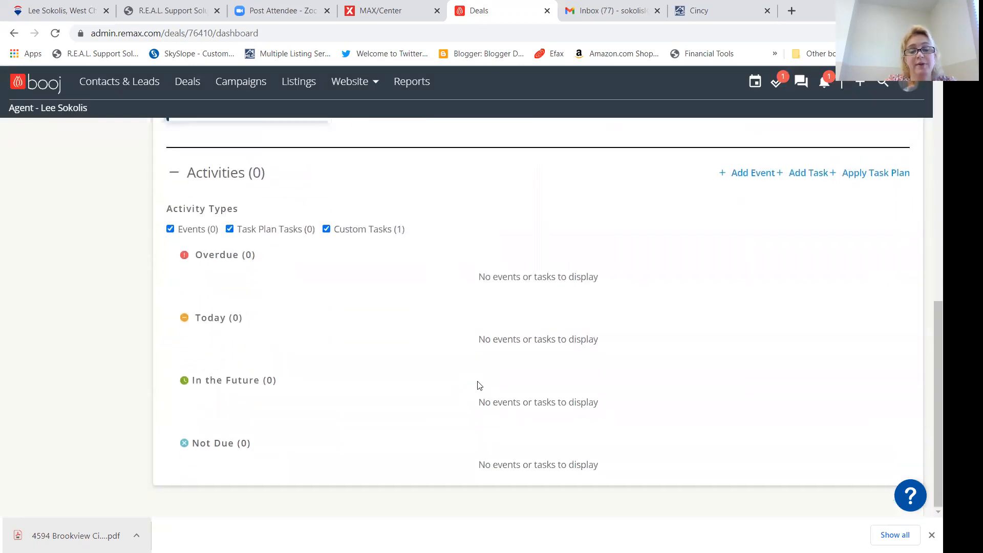
scroll(671, 404, up, 10)
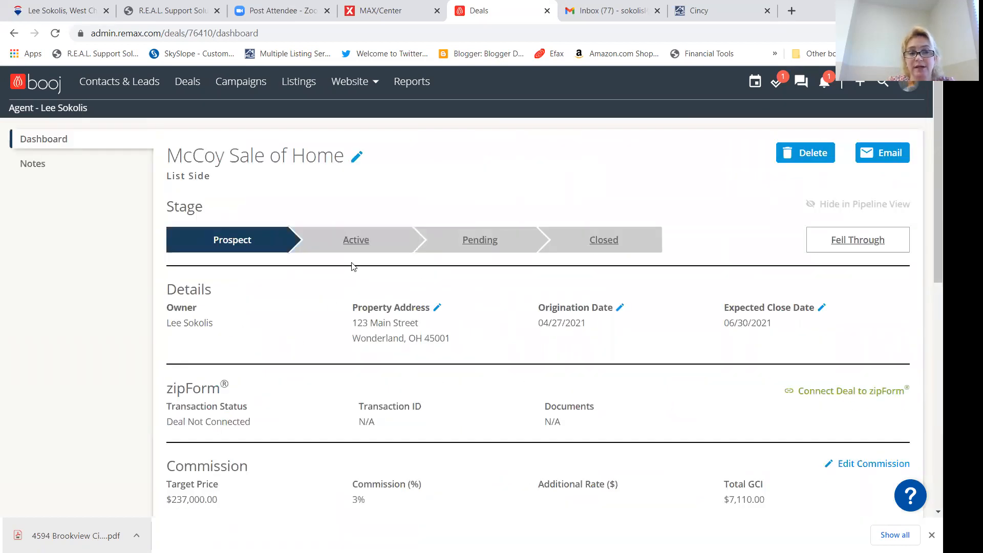
click(351, 240)
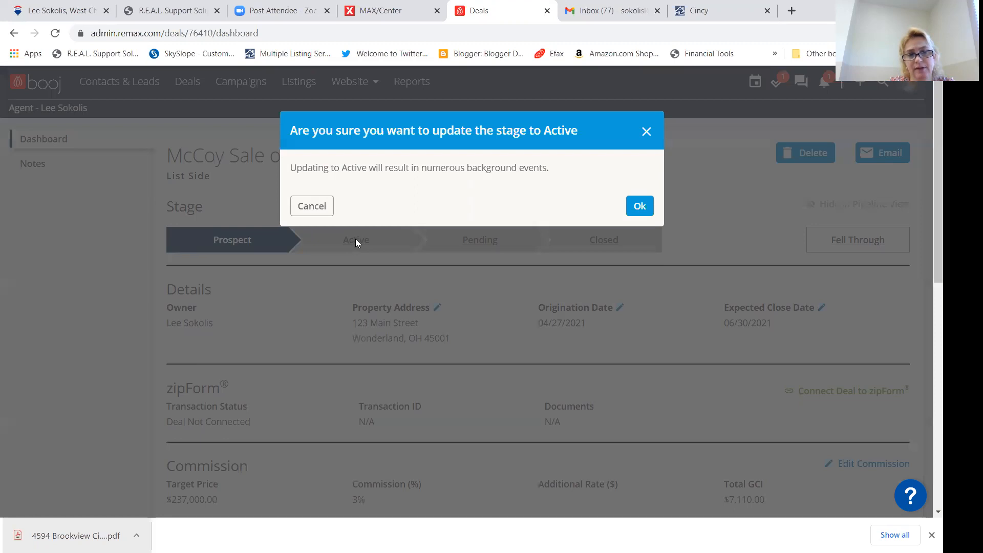
click(635, 210)
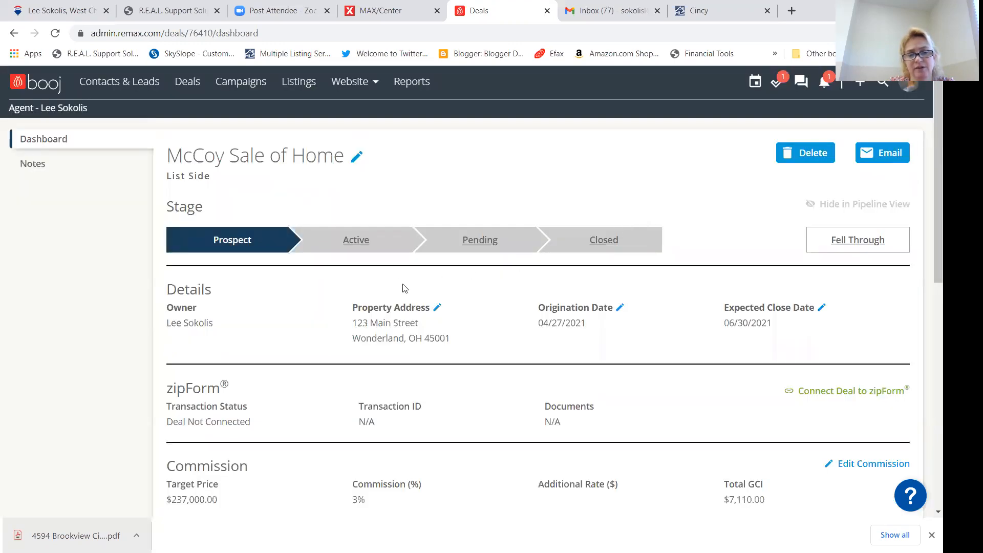
click(351, 240)
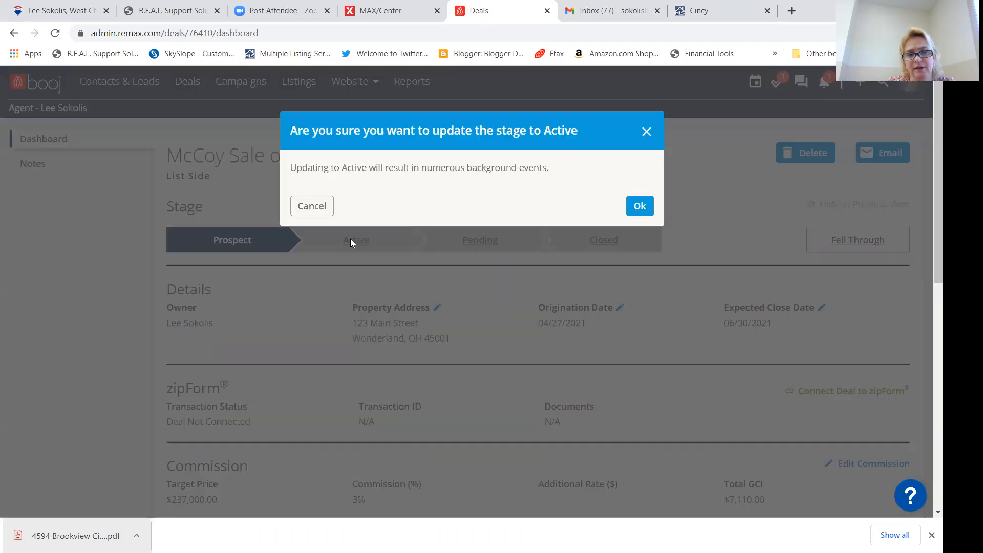
click(637, 205)
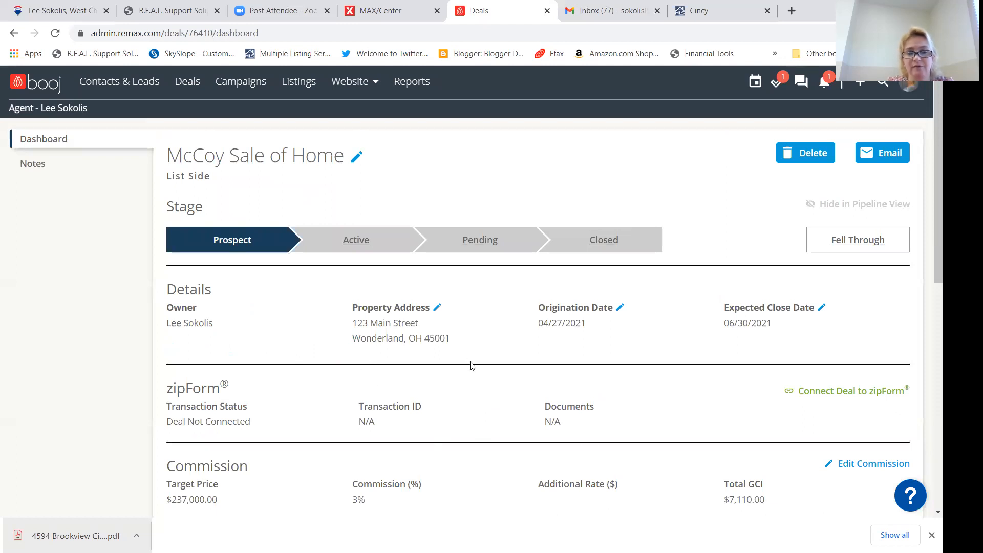
Open Apply Task Plan from the deal's Activities and go to the full task plan list
scroll(478, 339, down, 5)
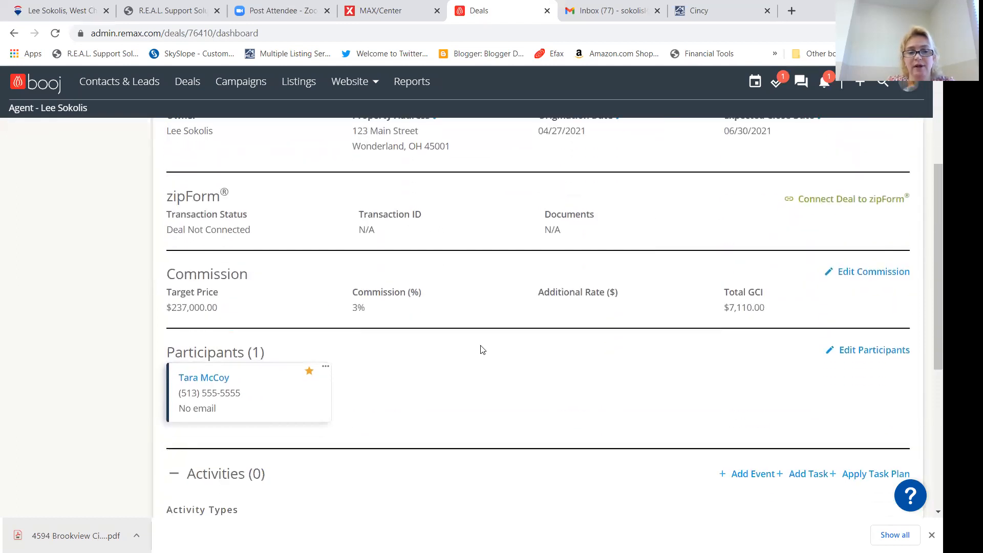
scroll(485, 358, down, 2)
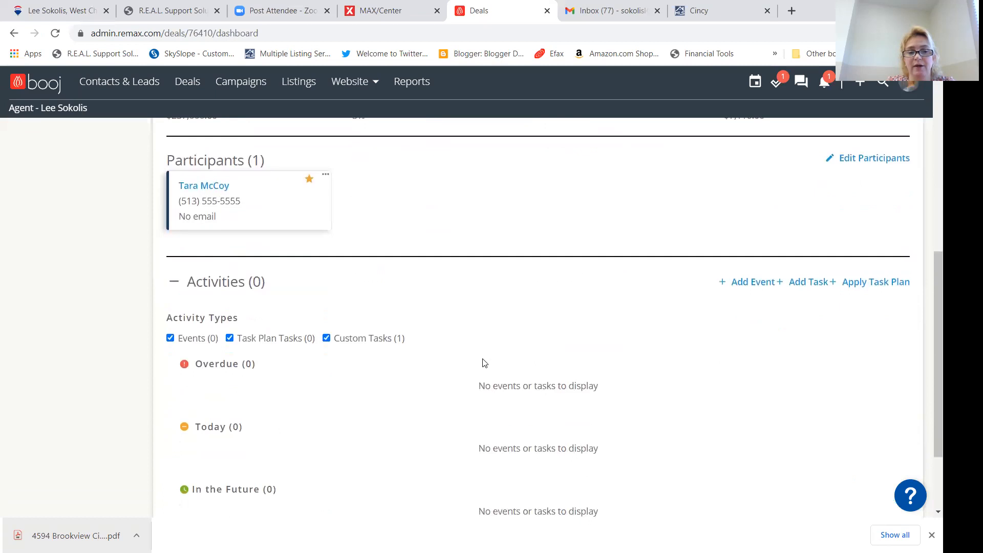
click(872, 290)
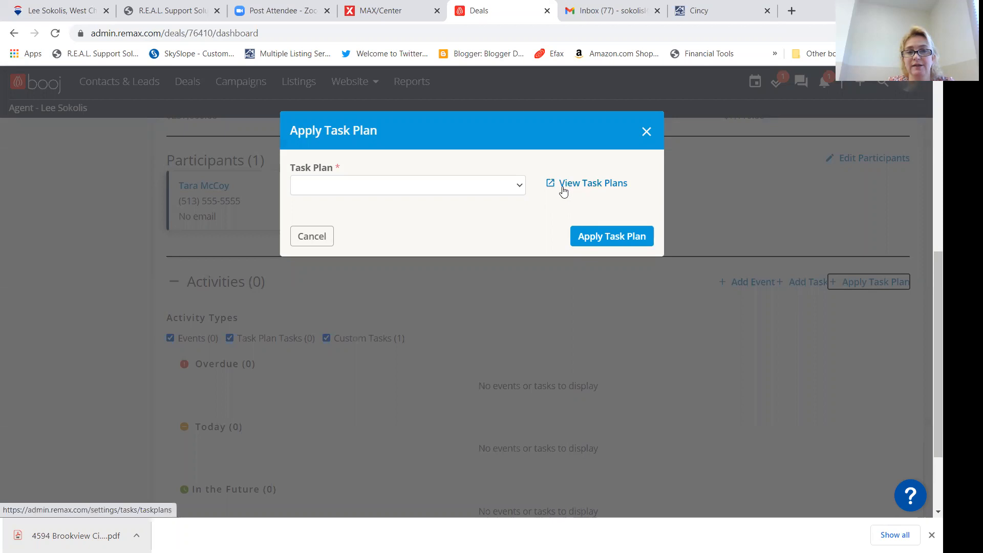
click(604, 188)
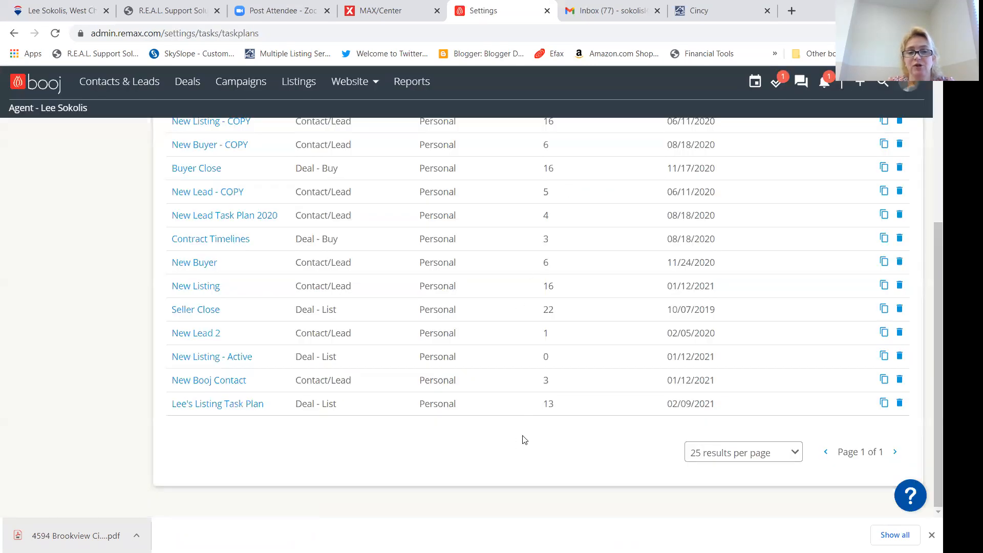
Scroll through the 13 personal task plans, including Seller Close and Buyer Close
scroll(523, 439, up, 4)
scroll(523, 440, down, 1)
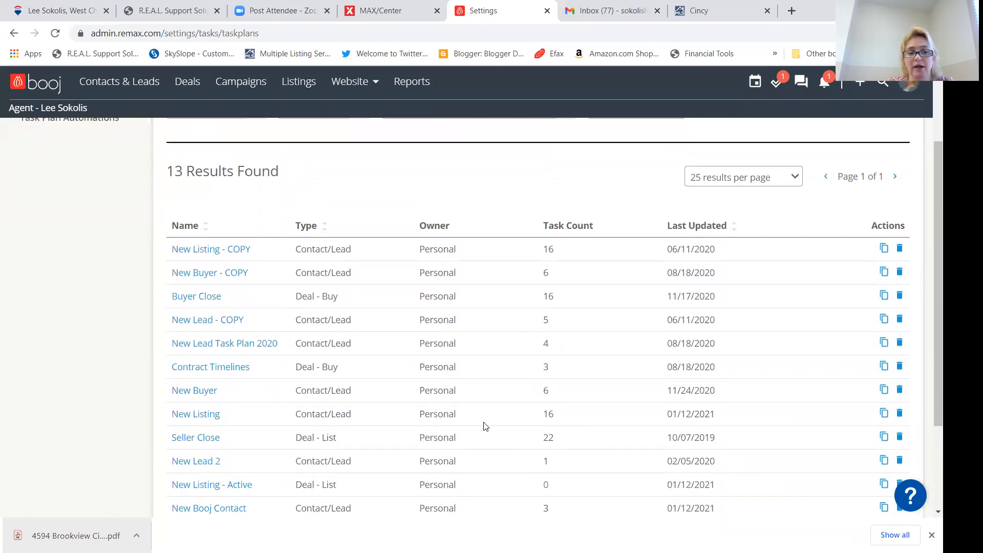
scroll(442, 392, down, 1)
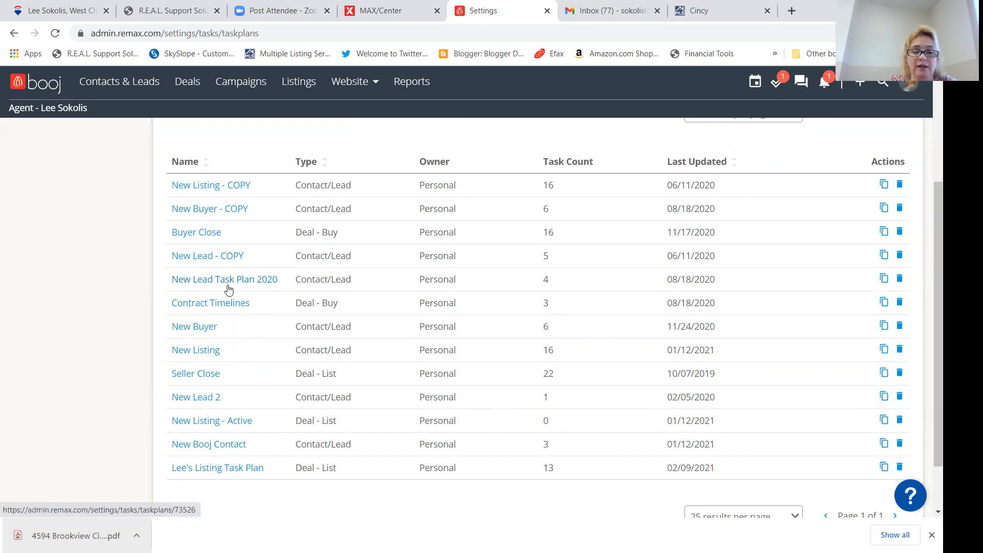
Open Lee's Listing Task Plan and scroll through its three Prospect and three Active tasks
click(194, 442)
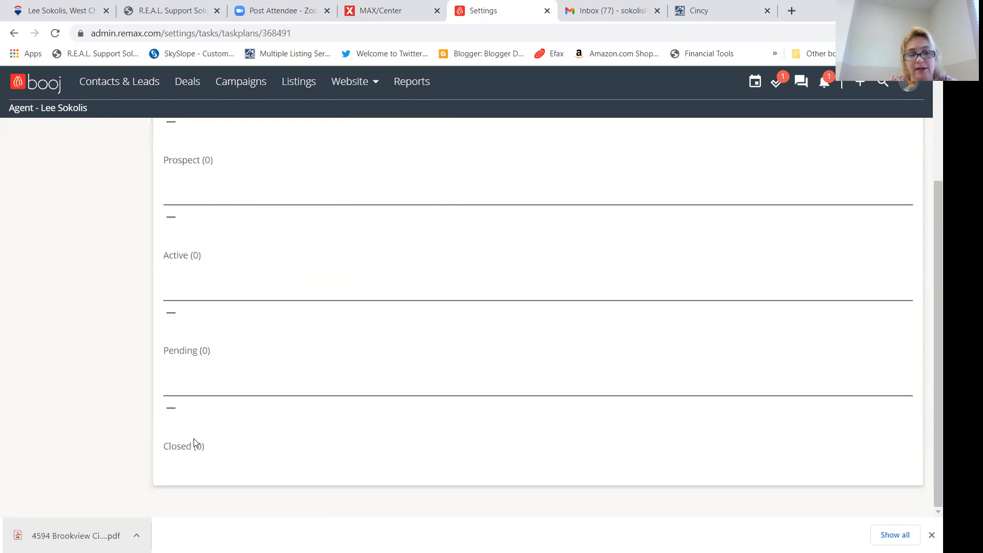
scroll(378, 450, up, 3)
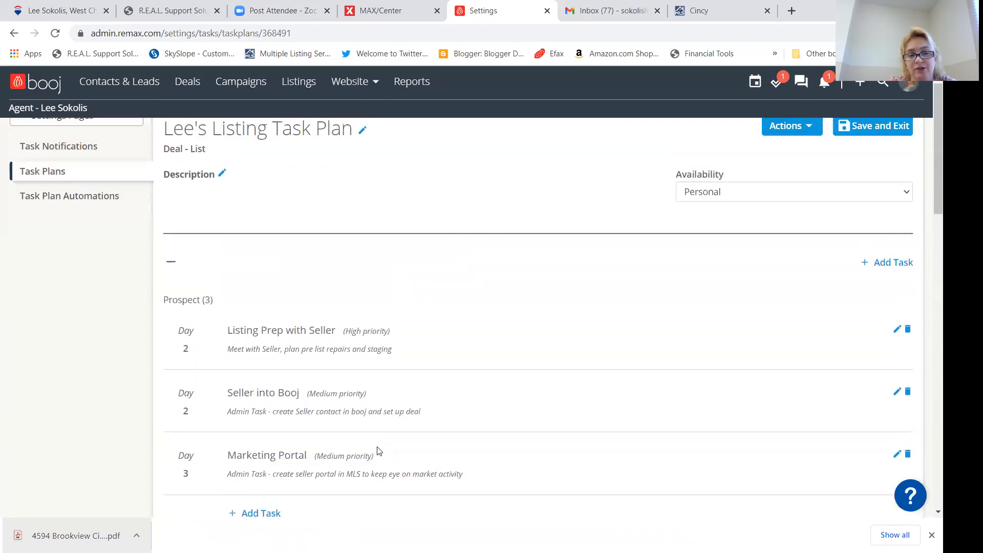
scroll(377, 450, up, 1)
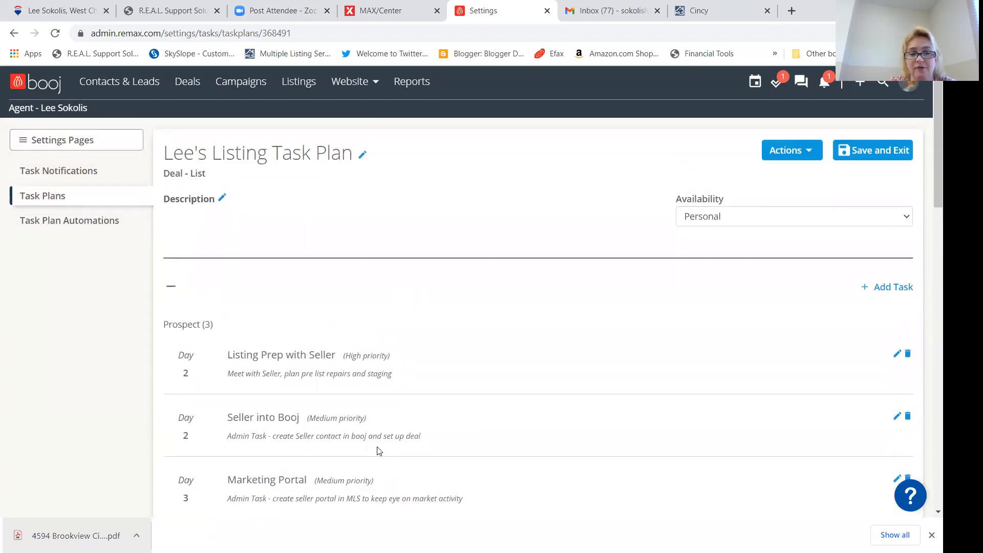
scroll(377, 450, down, 3)
scroll(360, 401, up, 3)
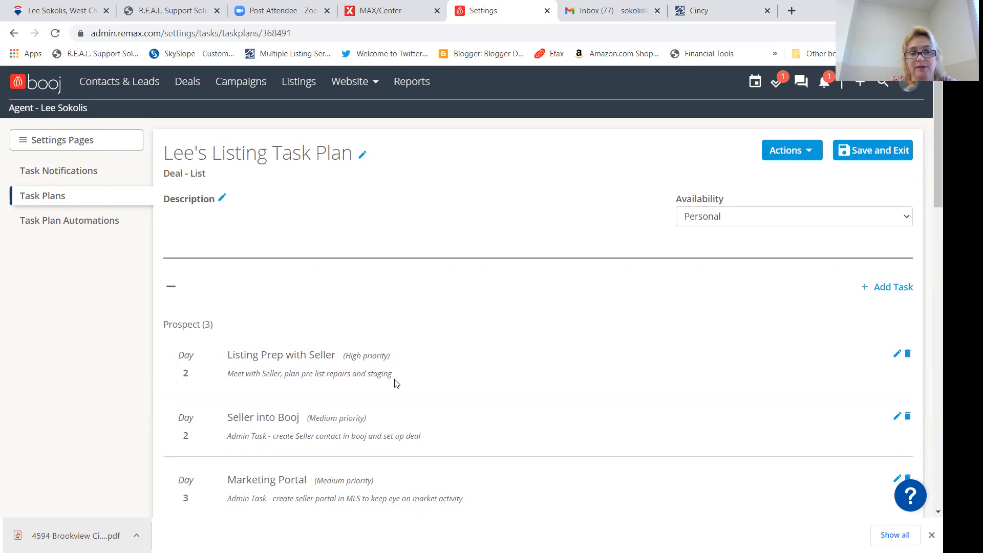
scroll(261, 396, down, 1)
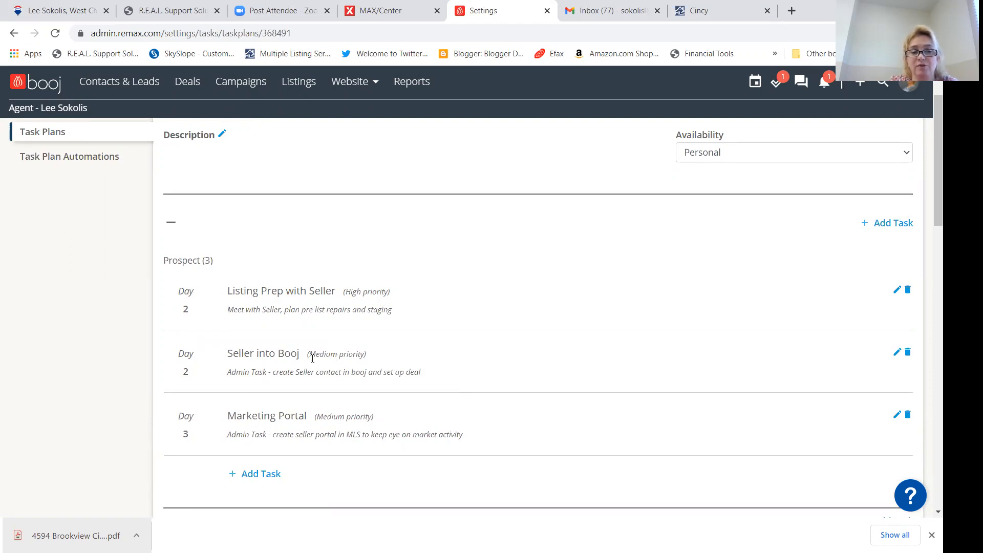
scroll(311, 360, down, 1)
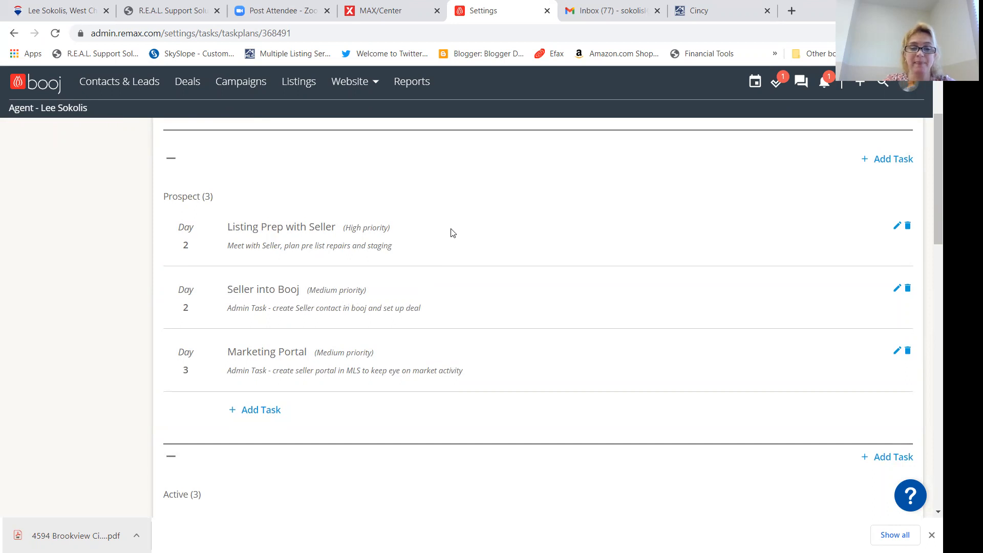
scroll(436, 294, down, 1)
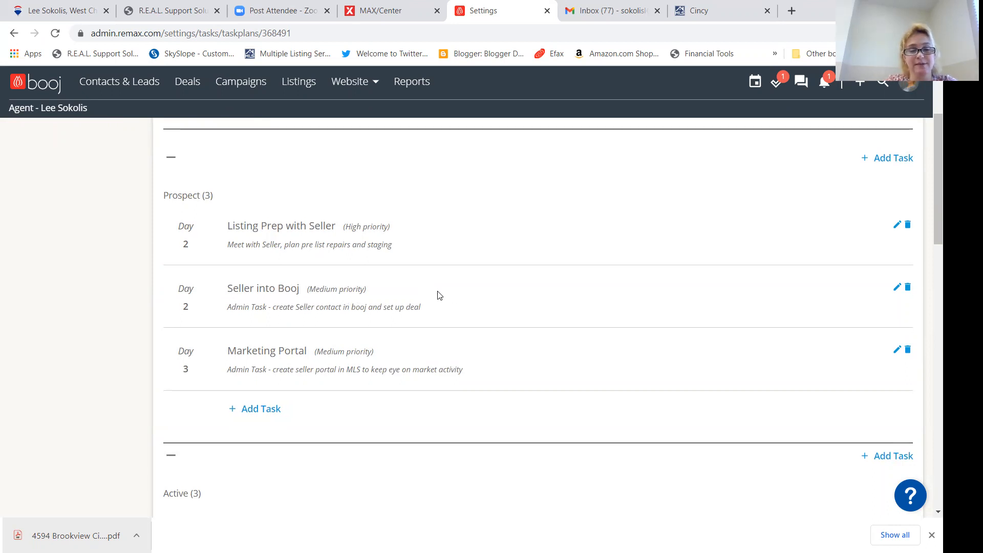
scroll(437, 303, down, 1)
scroll(437, 307, down, 1)
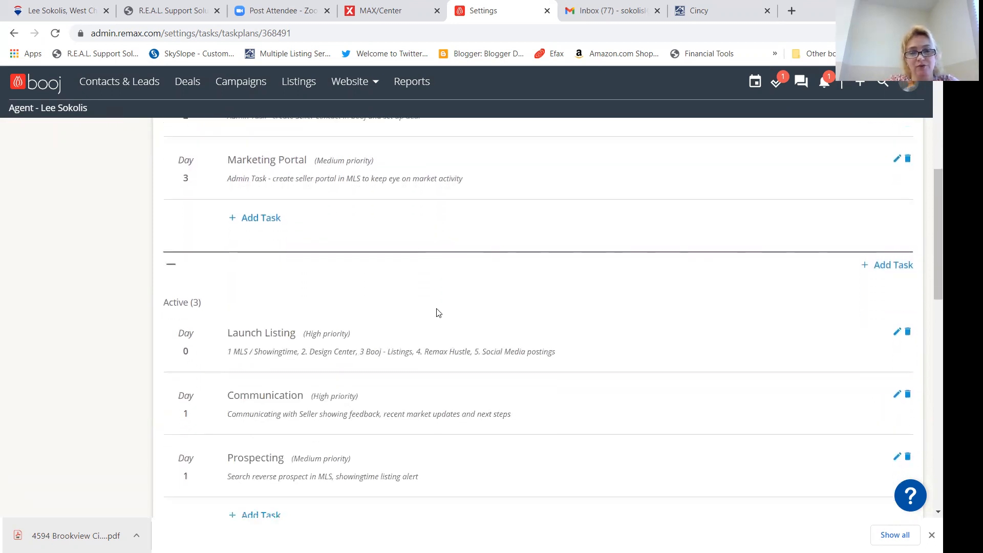
scroll(437, 309, down, 1)
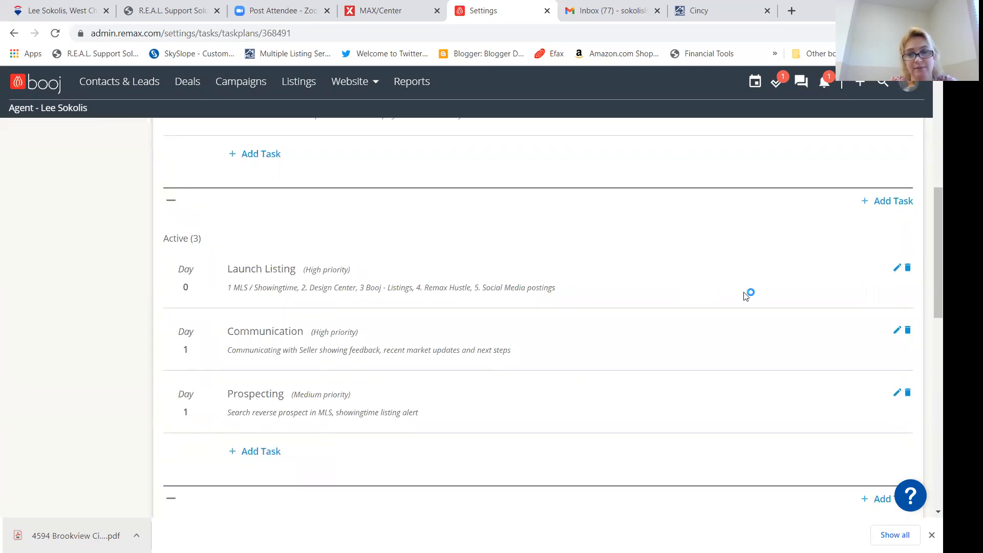
Replace 'Design Center' with 'Megaphone' in the Launch Listing task description and save it
click(897, 269)
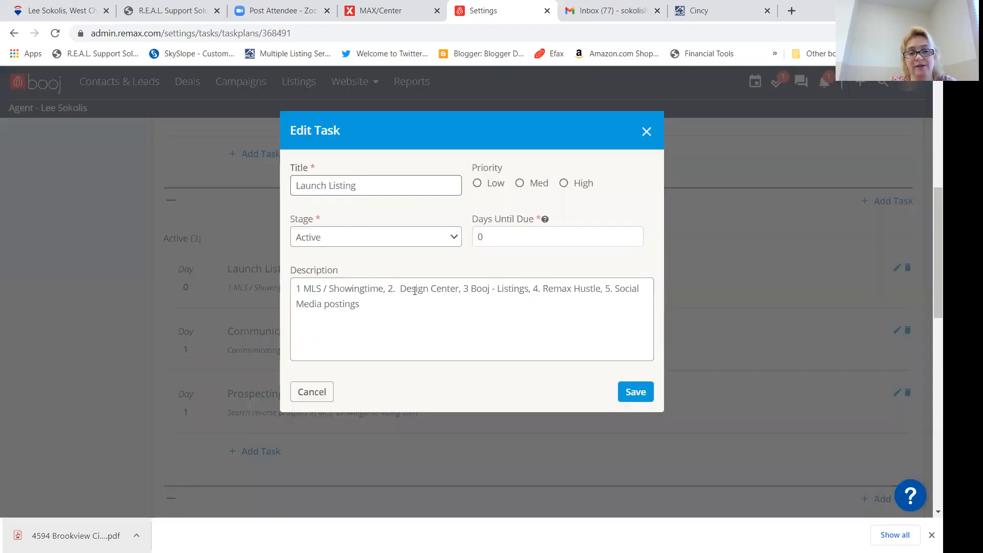
drag(457, 290, 463, 290)
key(BackSpace)
key(BackSpace)
key(BackSpace)
key(BackSpace)
key(BackSpace)
key(BackSpace)
key(BackSpace)
key(BackSpace)
key(BackSpace)
key(BackSpace)
key(BackSpace)
key(BackSpace)
key(BackSpace)
text(Megaphone)
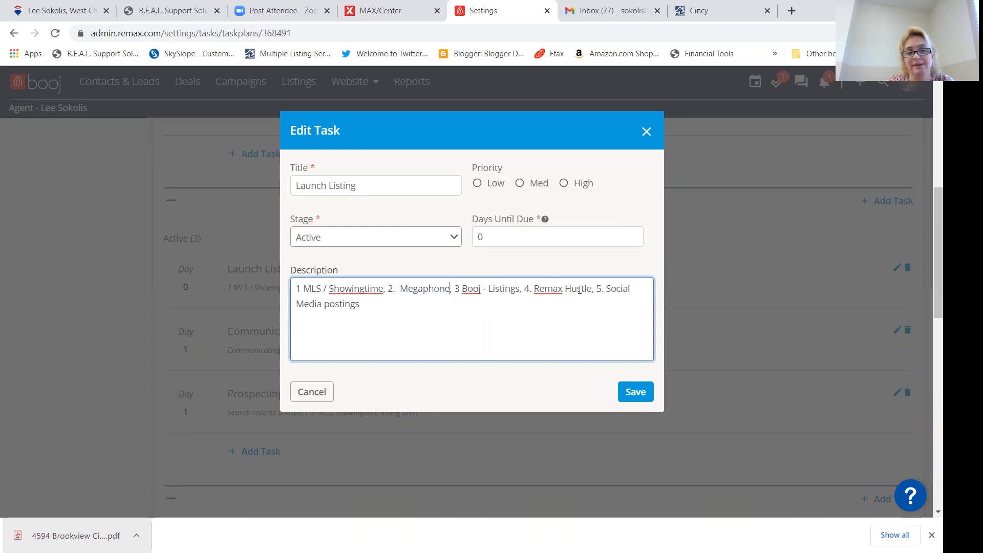
click(633, 392)
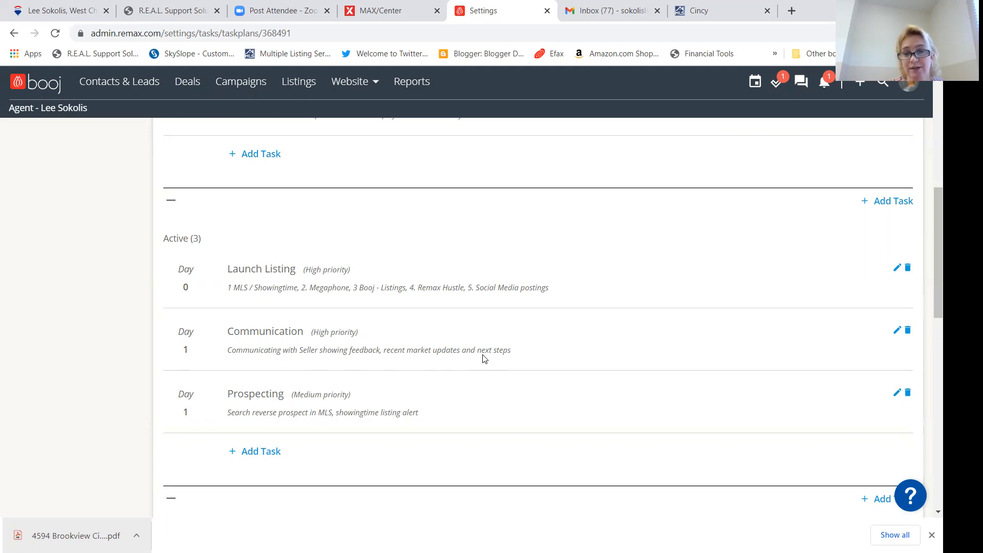
scroll(471, 359, down, 3)
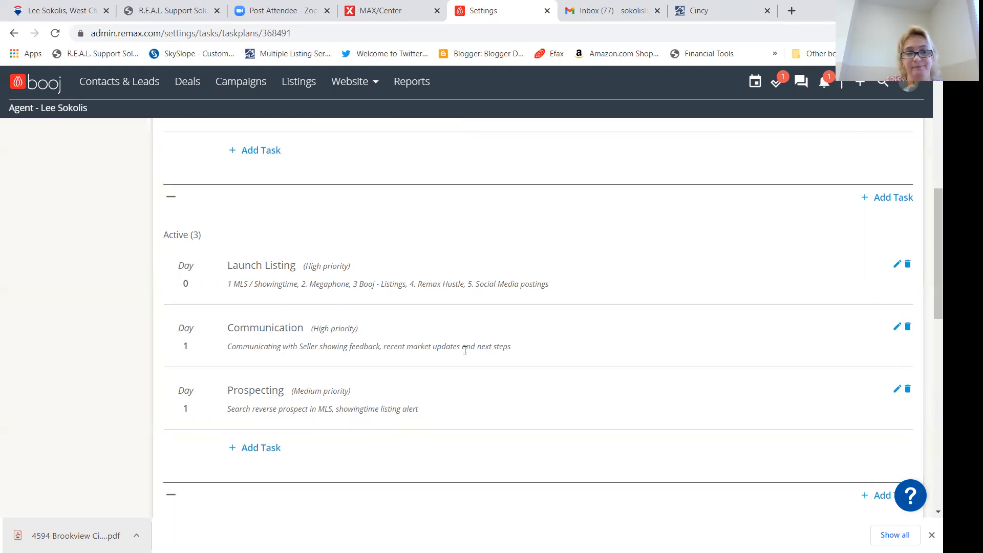
scroll(461, 367, down, 1)
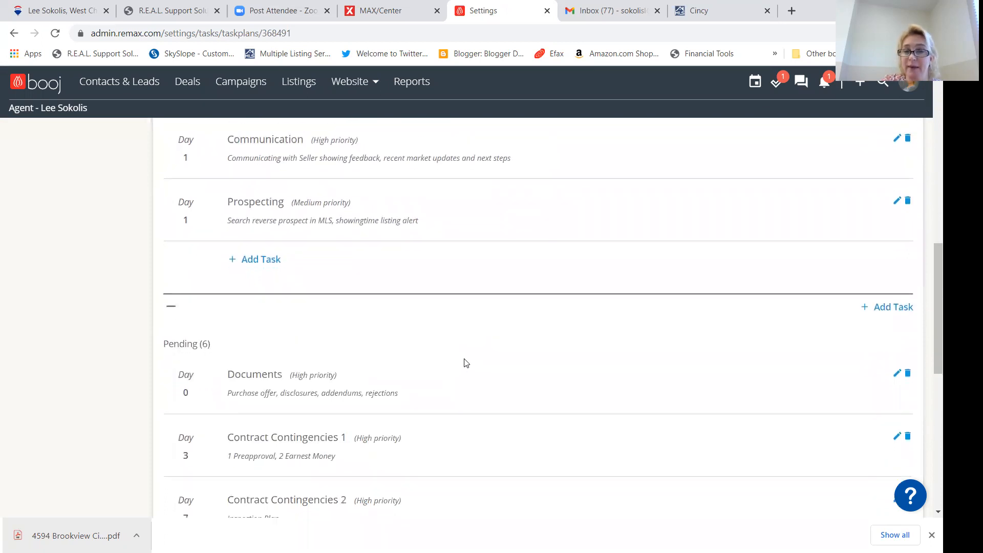
scroll(410, 373, down, 1)
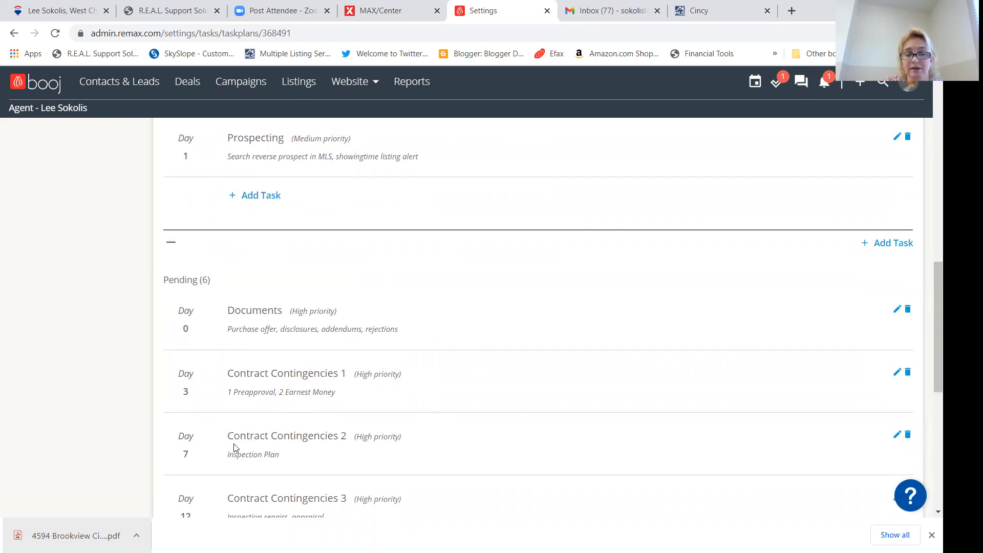
scroll(281, 438, down, 3)
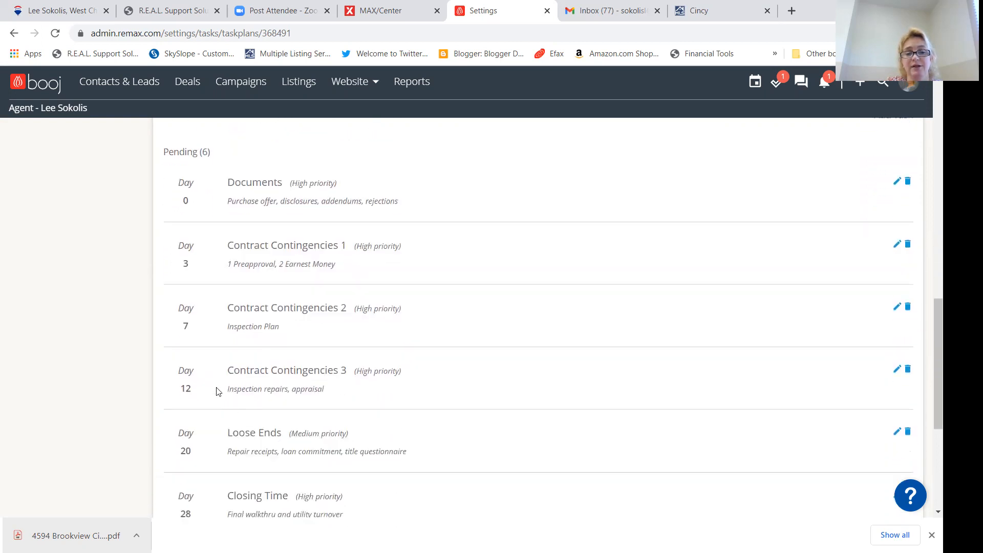
scroll(291, 385, down, 2)
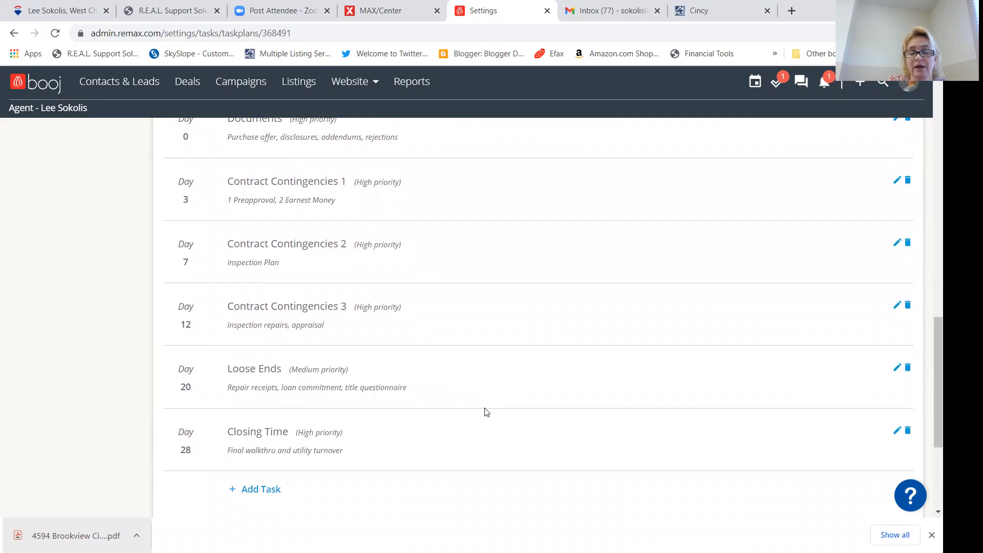
scroll(486, 408, up, 3)
scroll(487, 408, up, 10)
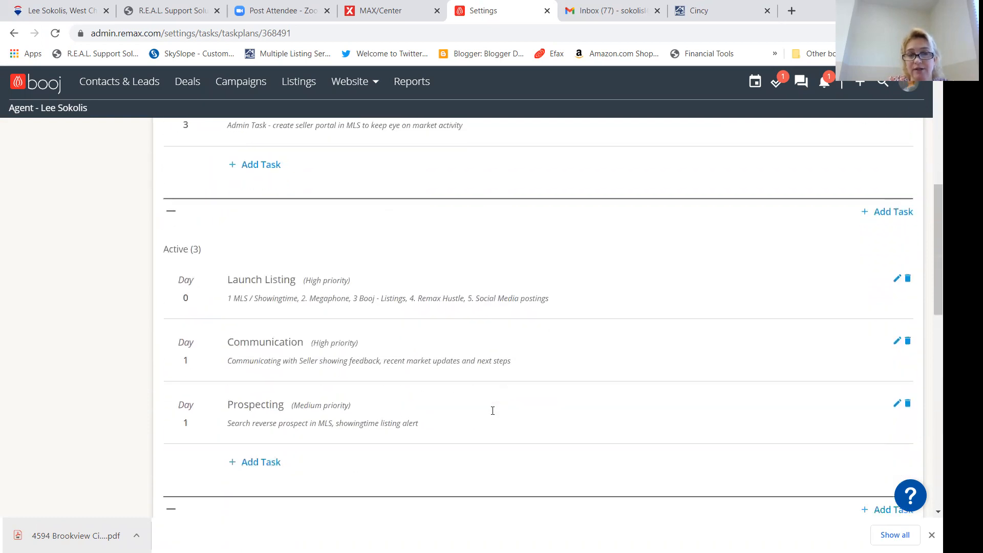
scroll(494, 410, up, 5)
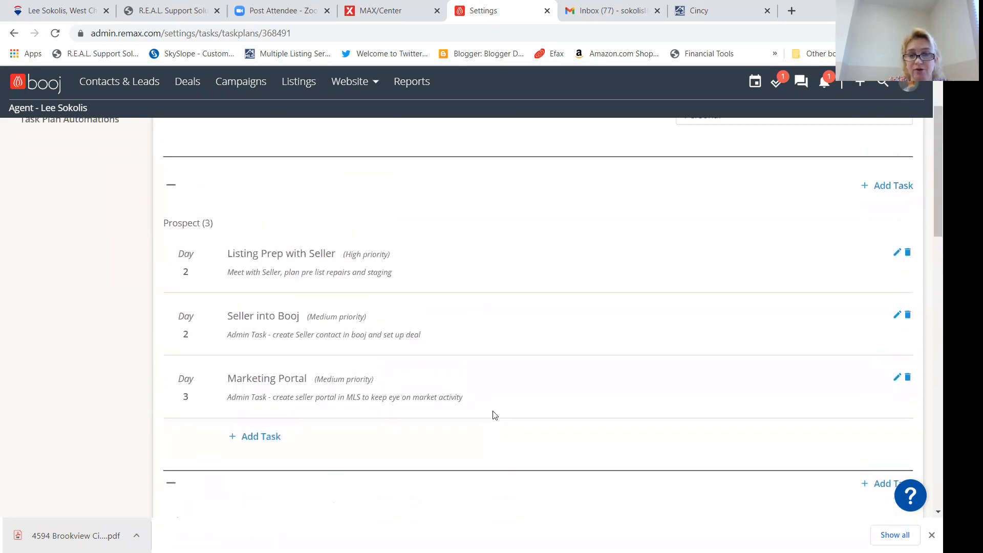
scroll(494, 418, down, 4)
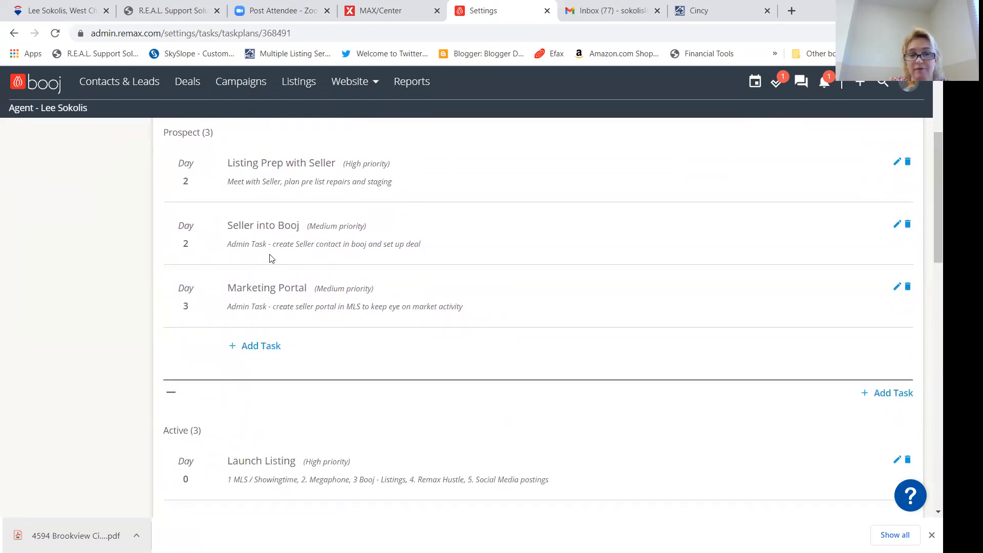
scroll(271, 260, down, 3)
scroll(272, 265, down, 6)
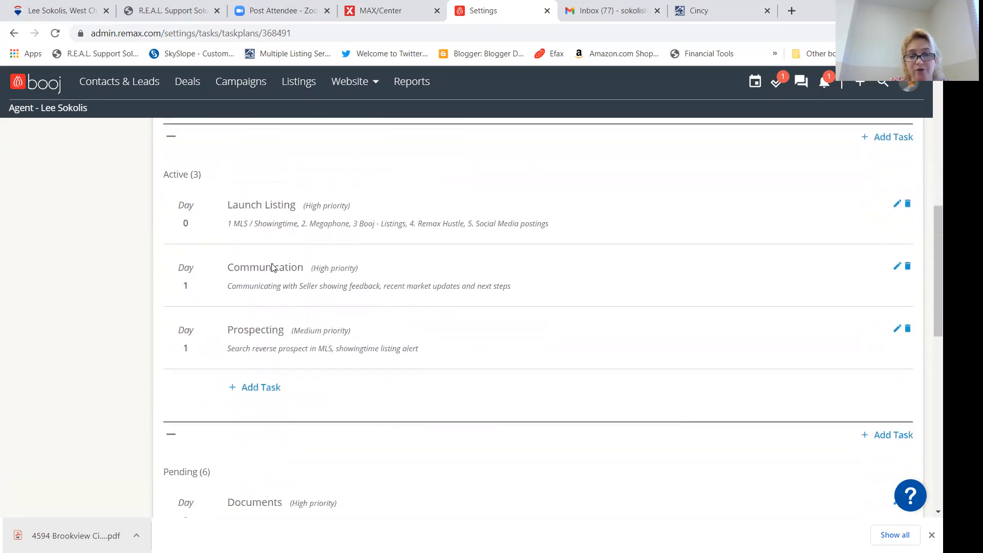
scroll(273, 267, down, 6)
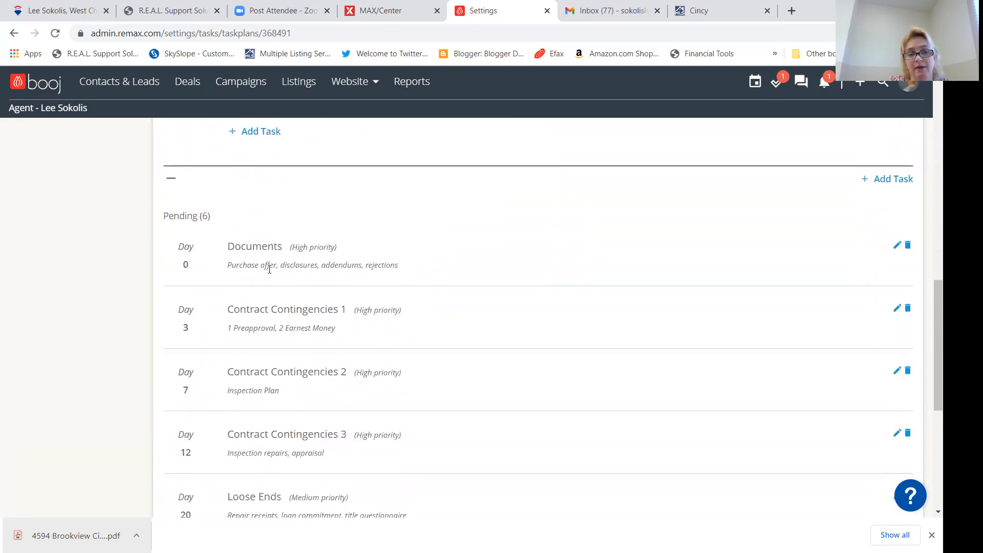
scroll(267, 282, down, 2)
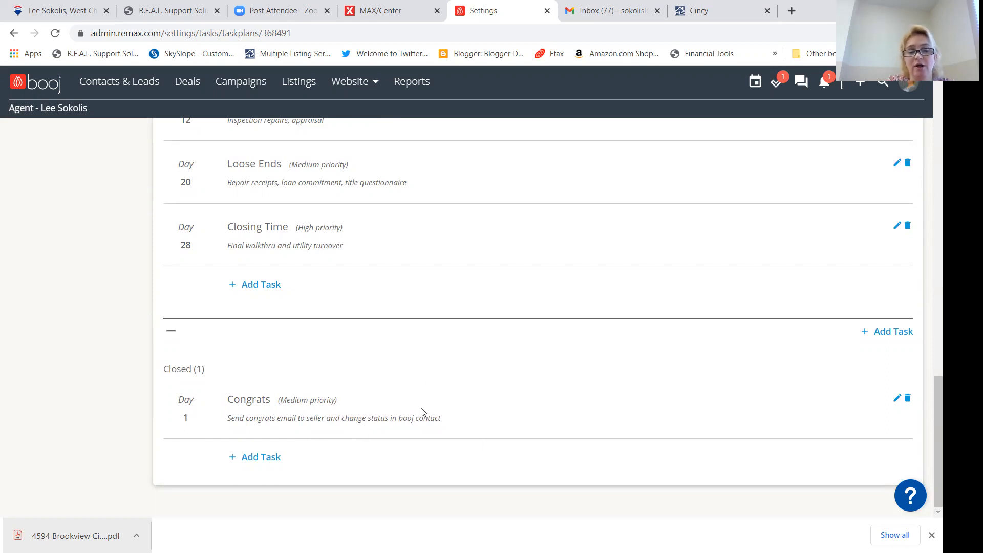
scroll(421, 415, up, 18)
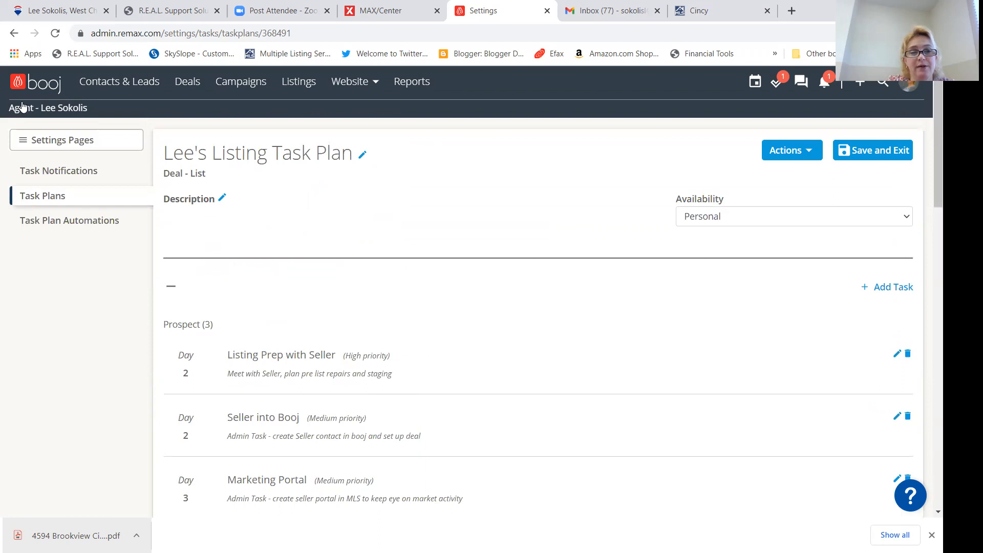
Move the McCoy Sale of Home deal to Active on the Deals board and from its page
click(184, 90)
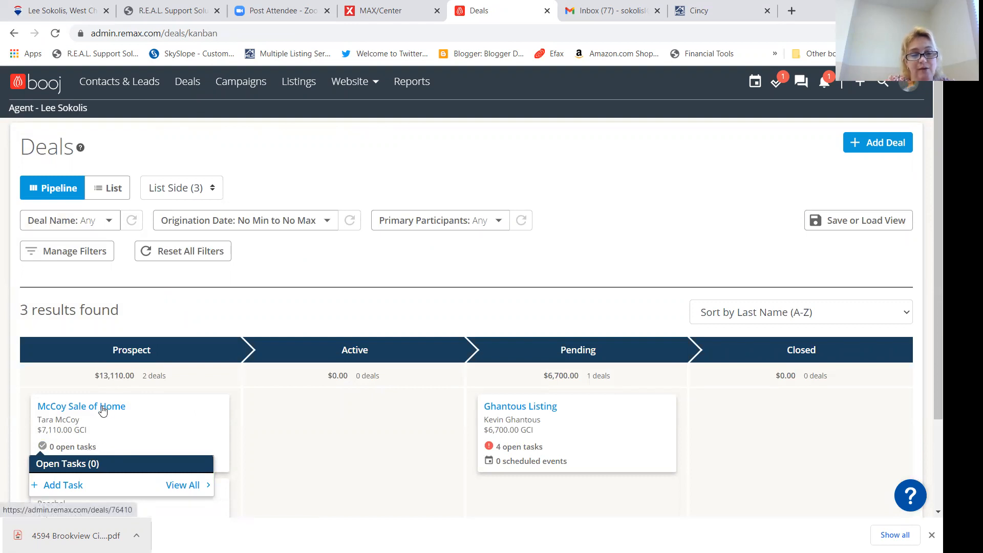
drag(363, 354, 358, 361)
click(640, 205)
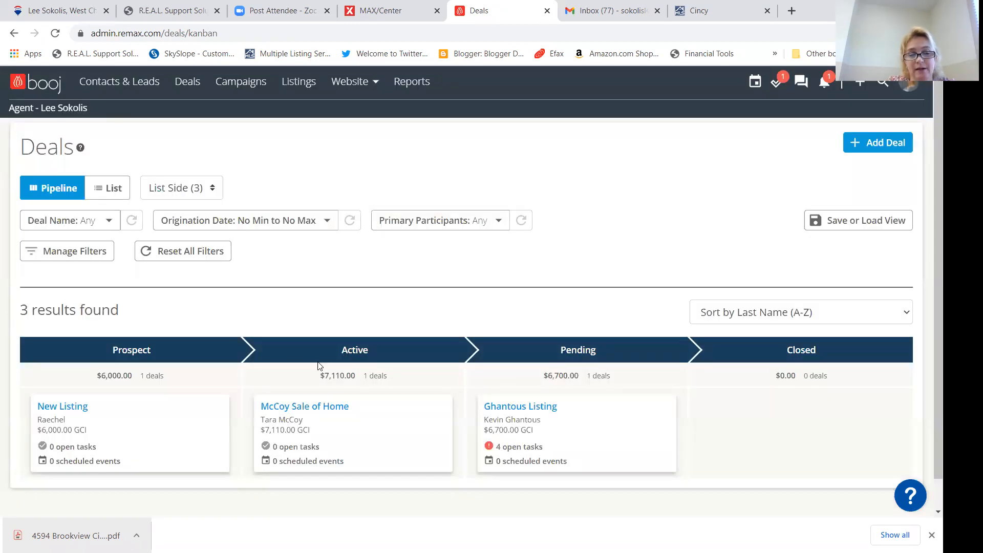
click(334, 407)
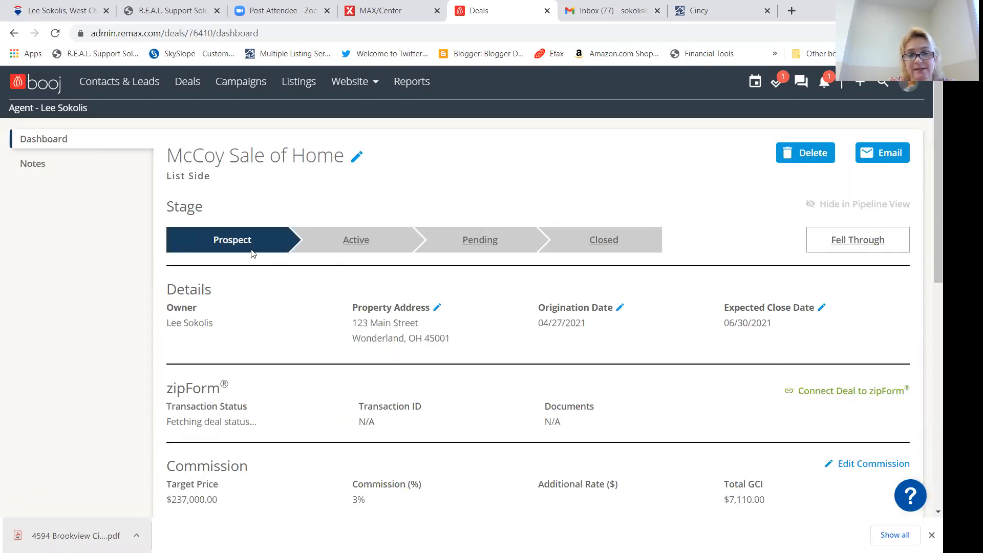
click(361, 243)
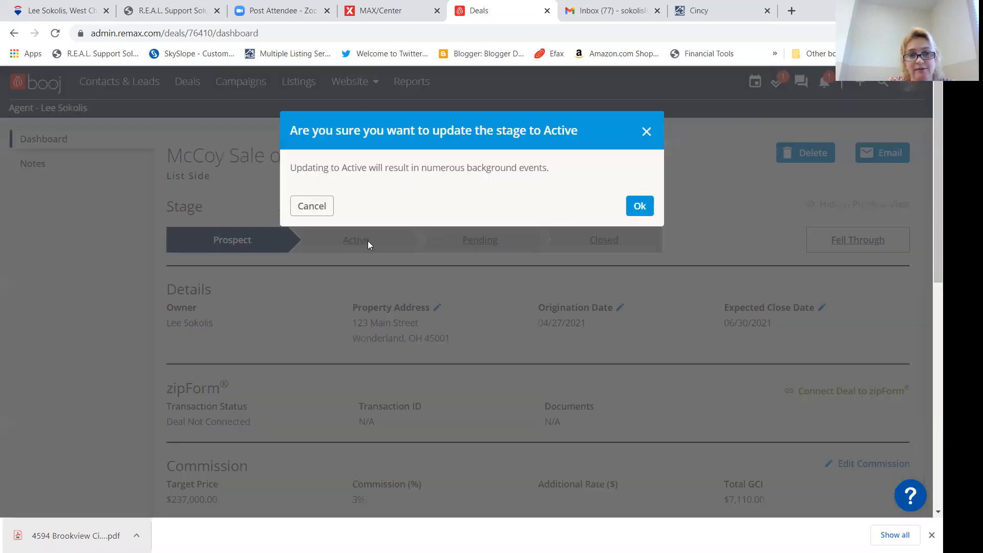
click(639, 207)
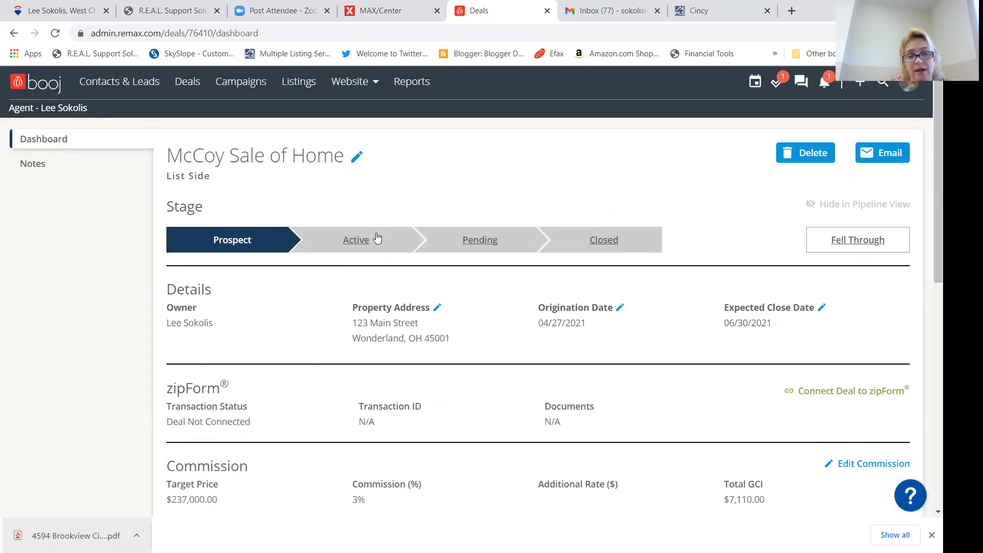
scroll(376, 235, down, 3)
scroll(375, 225, down, 1)
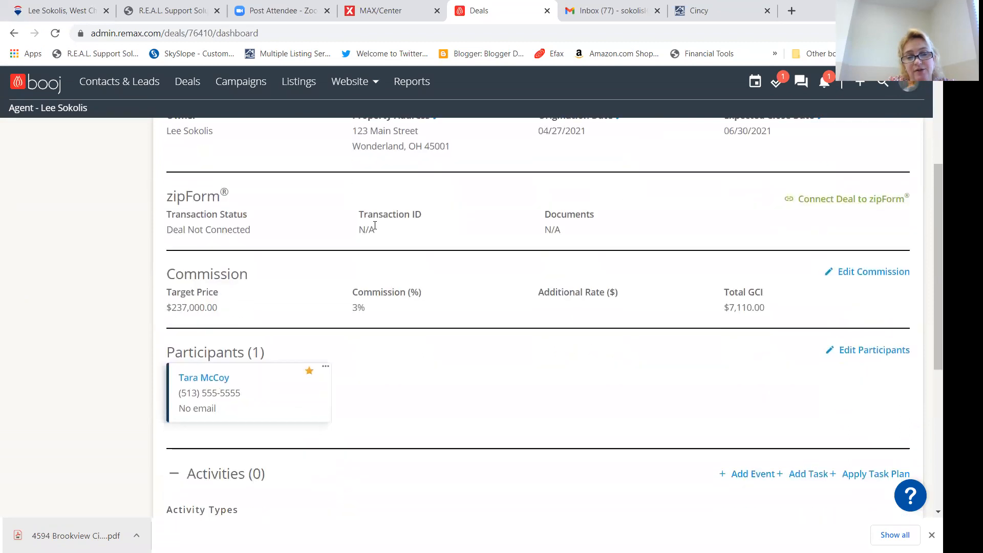
scroll(376, 230, down, 5)
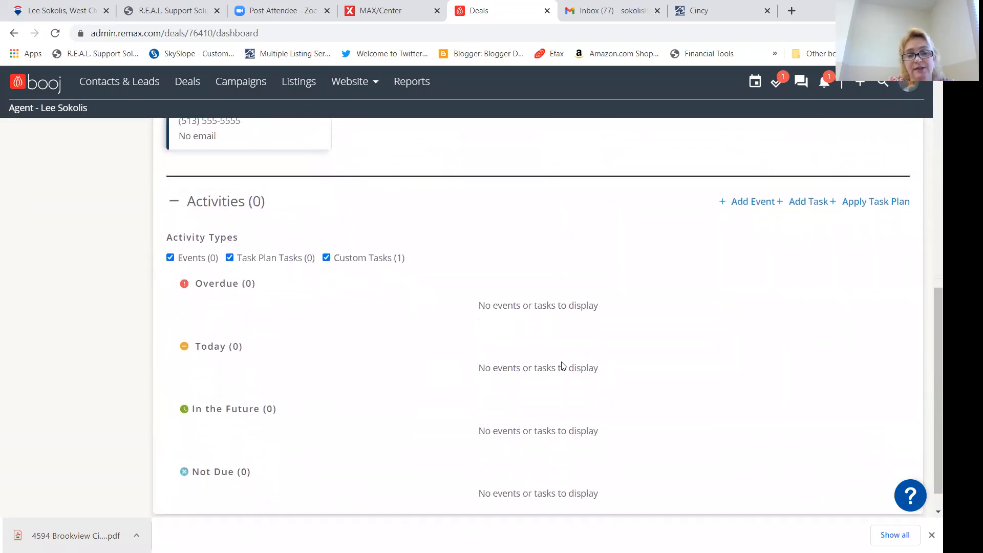
scroll(563, 366, down, 1)
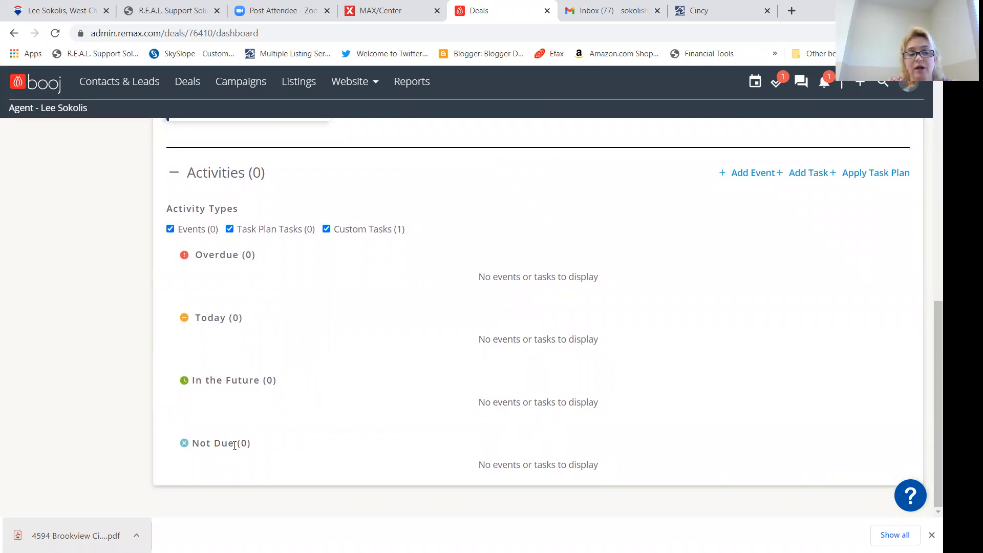
scroll(278, 430, up, 10)
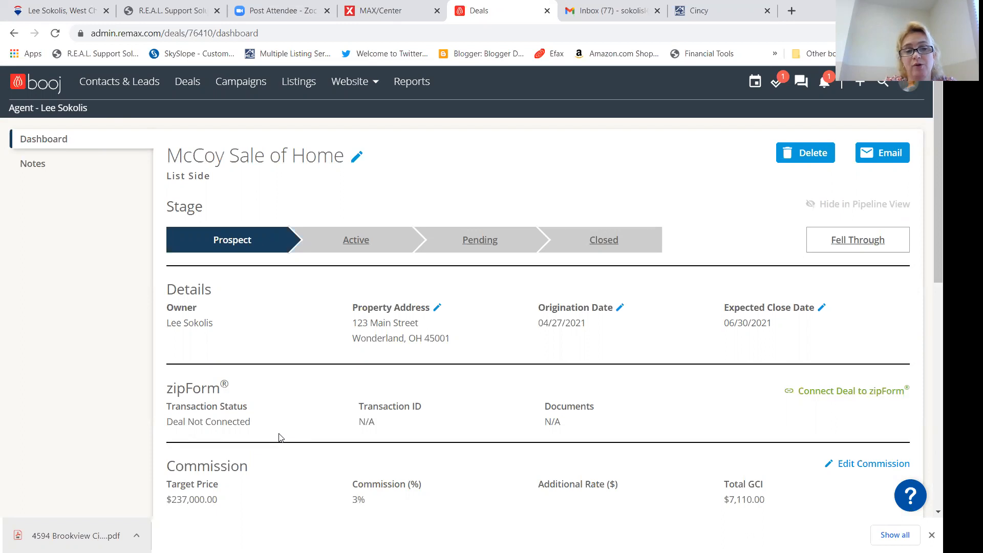
click(873, 245)
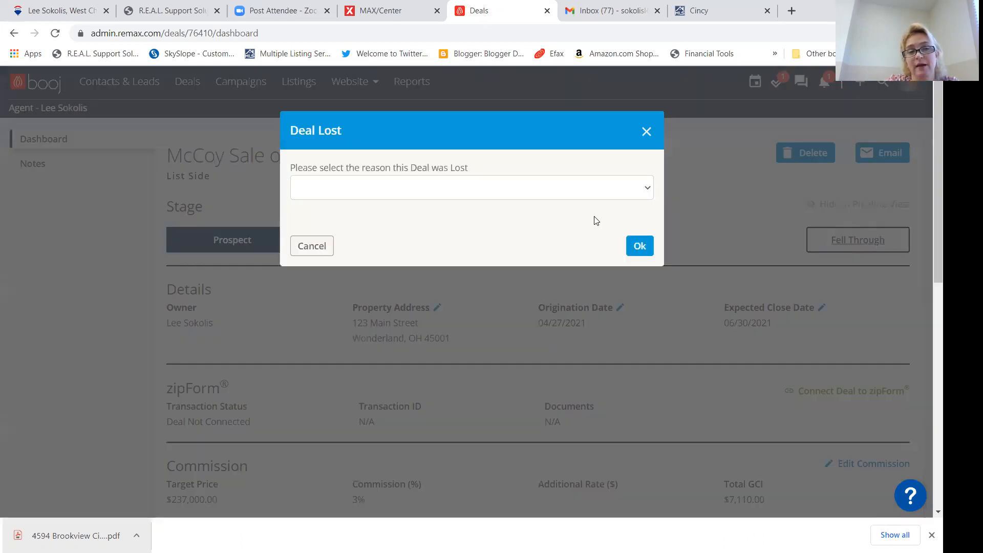
Mark the deal Fell Through with reason Other: 'Job loss', then return to the Deals pipeline
click(528, 192)
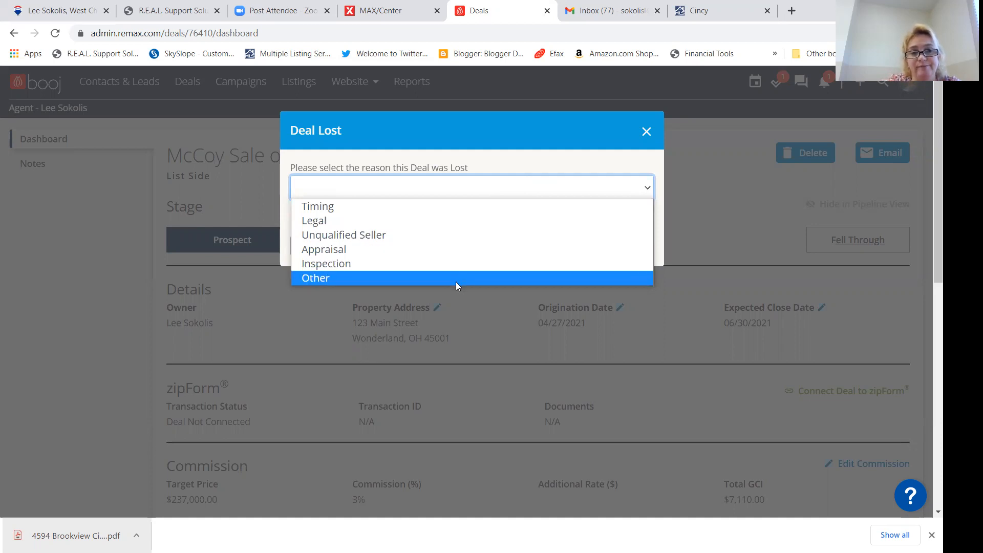
click(456, 281)
click(431, 232)
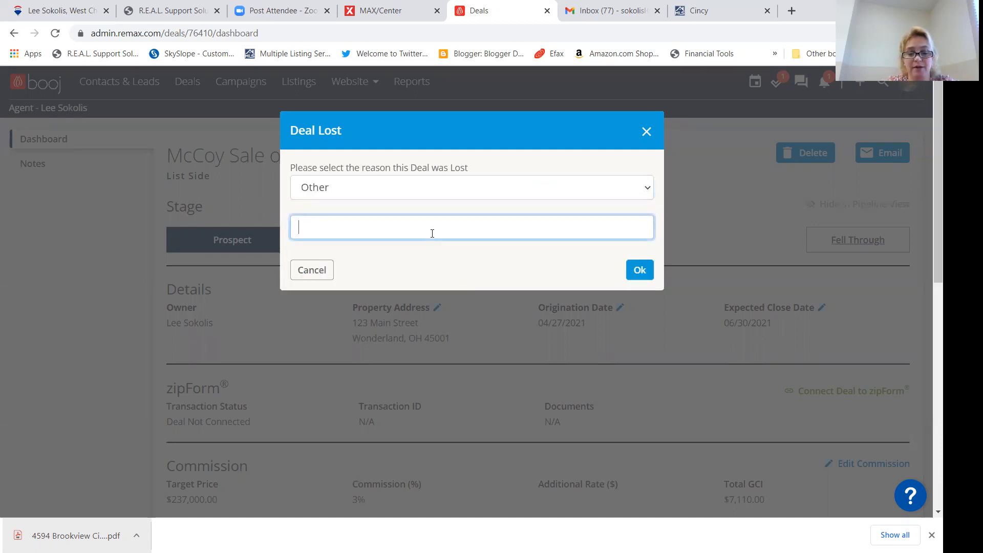
text(Job loss)
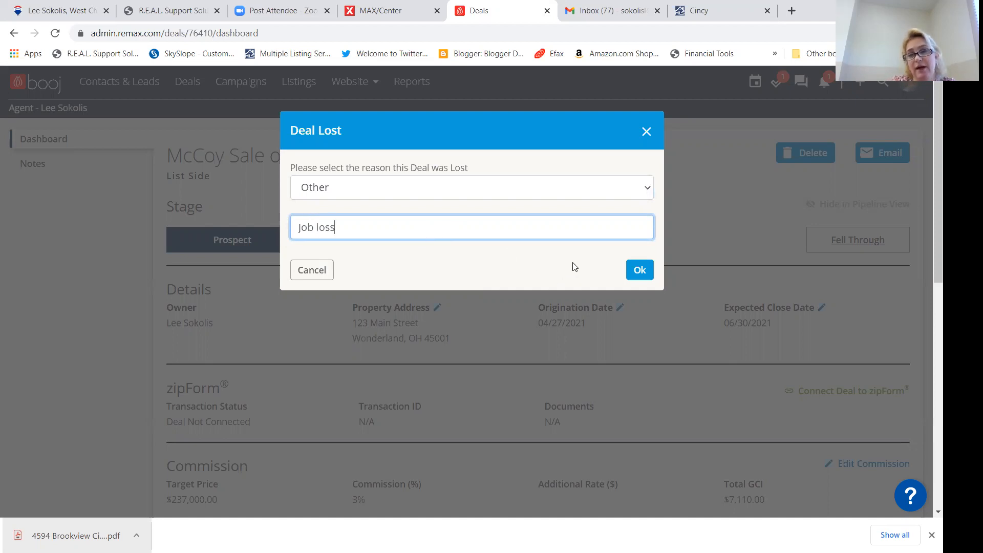
click(638, 271)
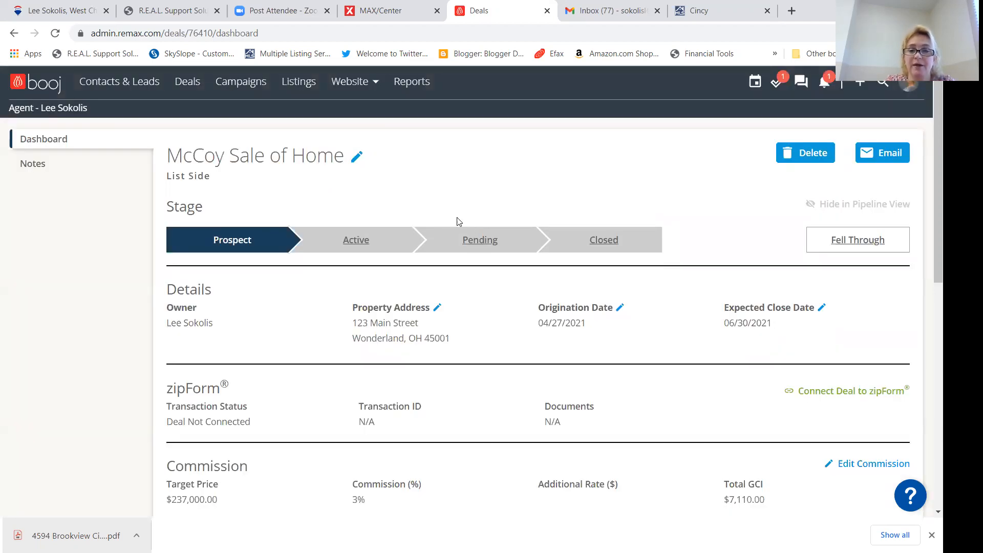
click(187, 82)
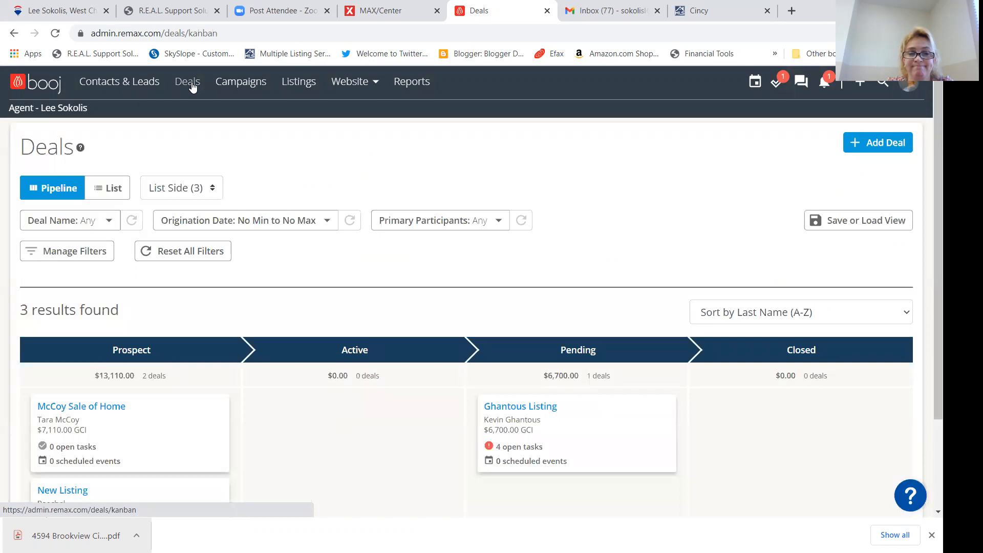
scroll(248, 322, down, 3)
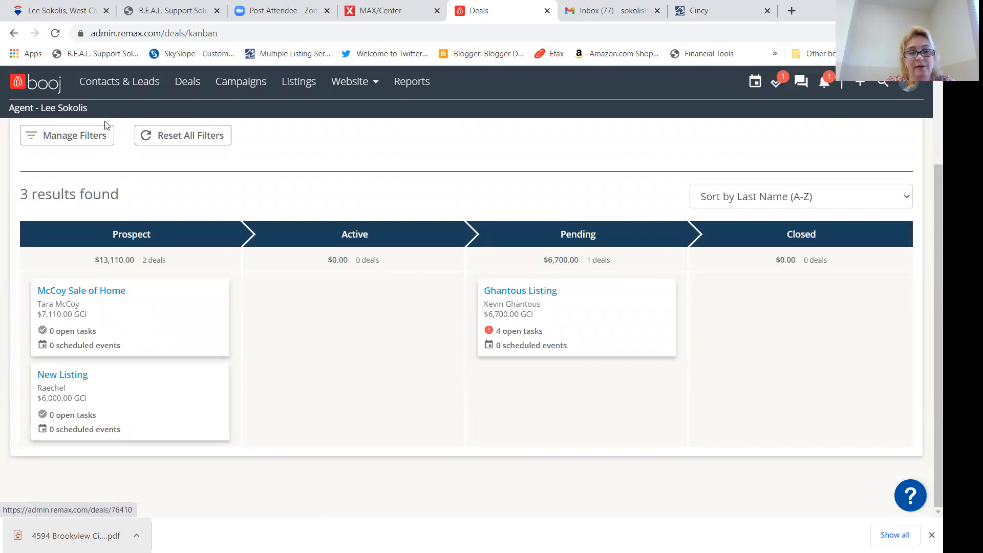
scroll(123, 194, up, 2)
scroll(119, 191, up, 1)
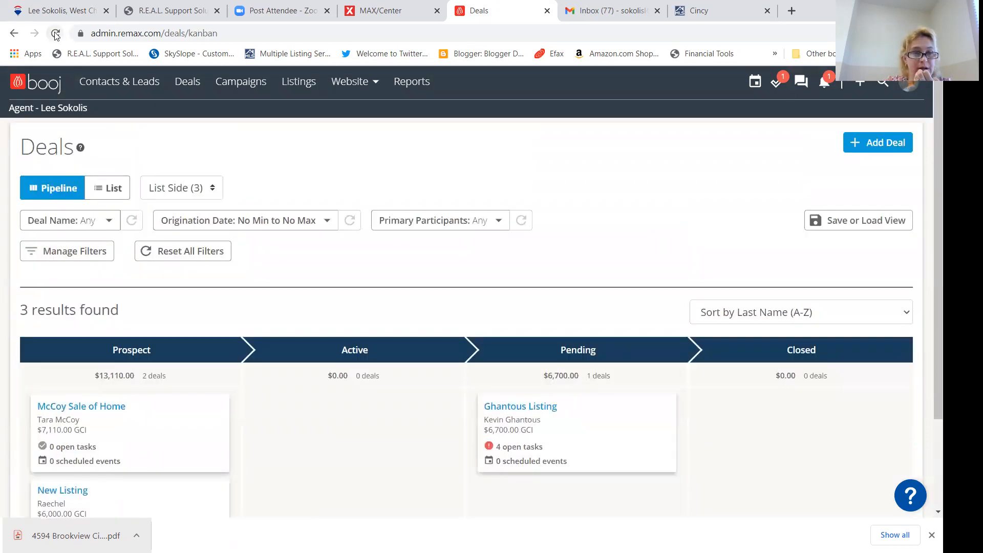
click(56, 34)
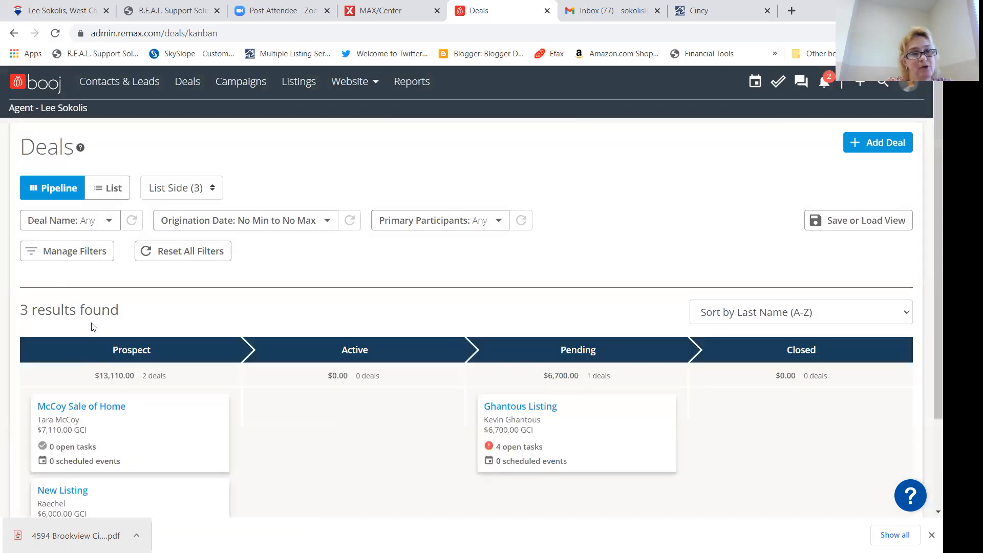
scroll(212, 267, down, 3)
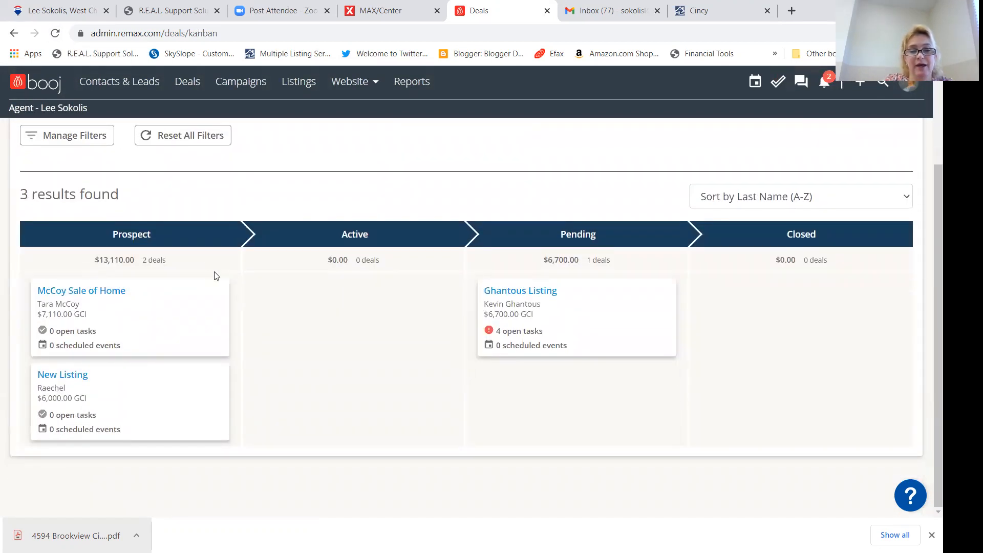
scroll(212, 310, up, 1)
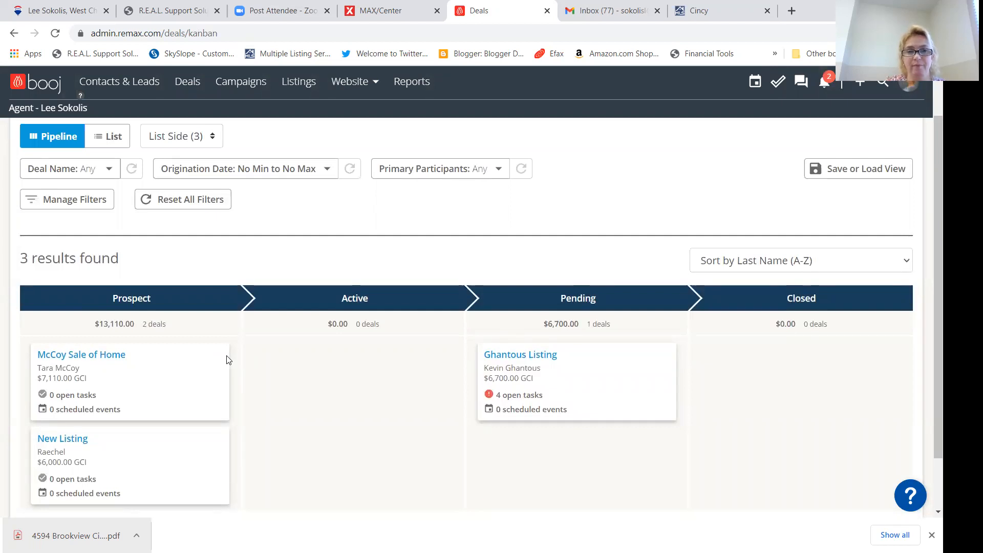
click(396, 11)
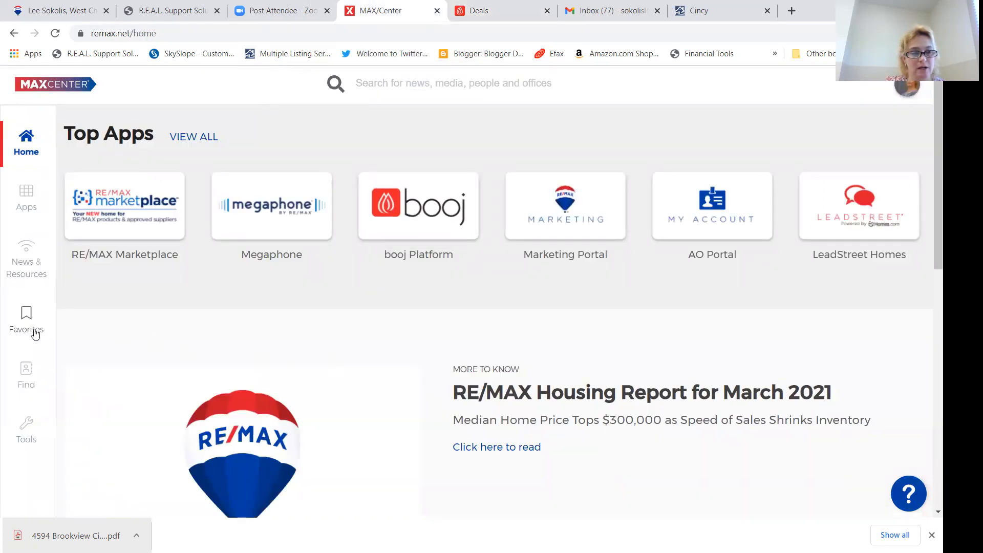
In MAX/Center, go to News & Resources, then Apps, and show all apps instead of only favorites
click(23, 263)
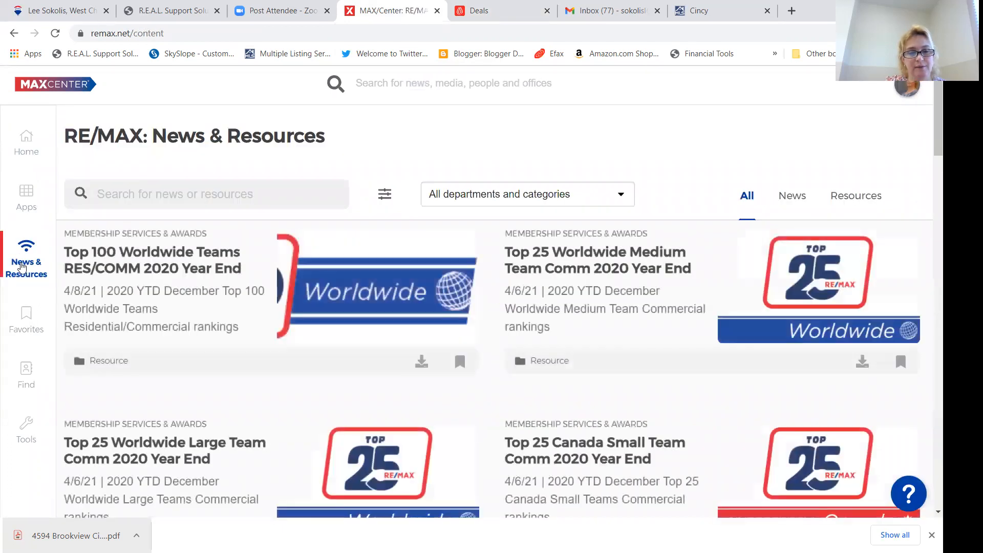
scroll(121, 400, down, 7)
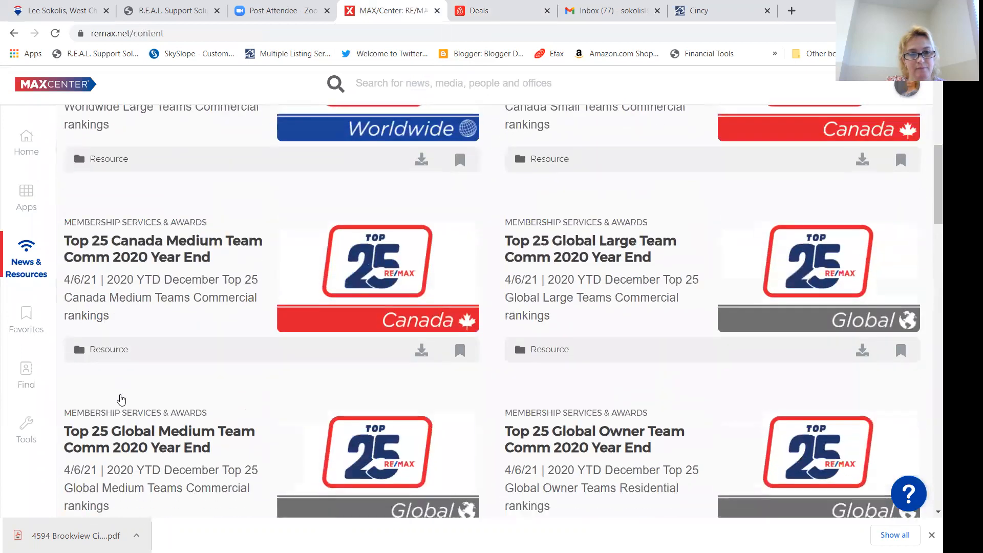
scroll(121, 399, down, 15)
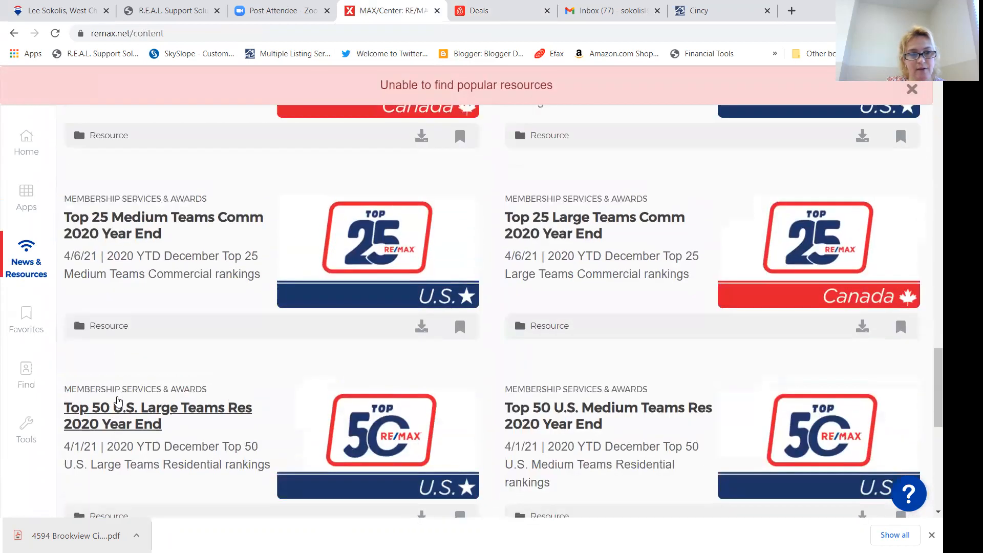
scroll(118, 400, up, 20)
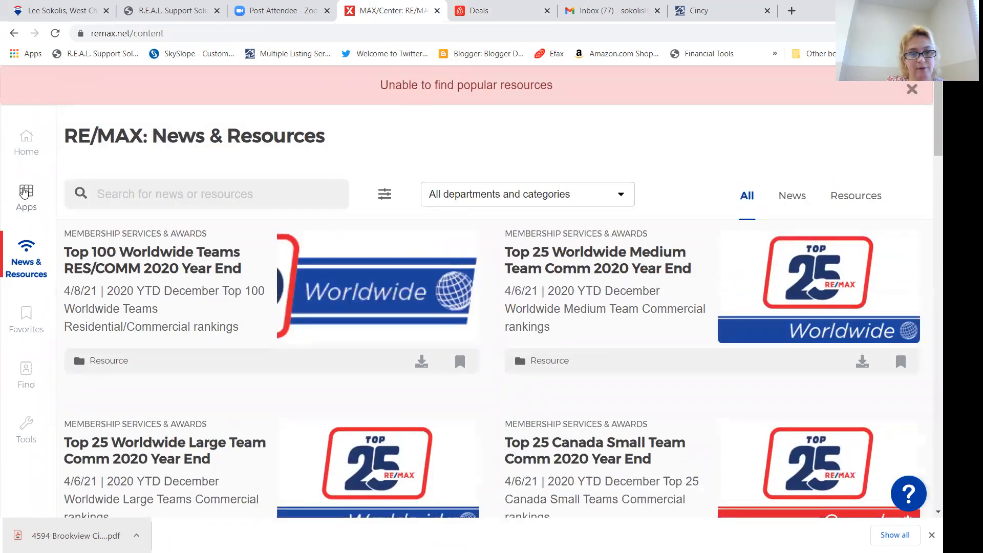
click(24, 192)
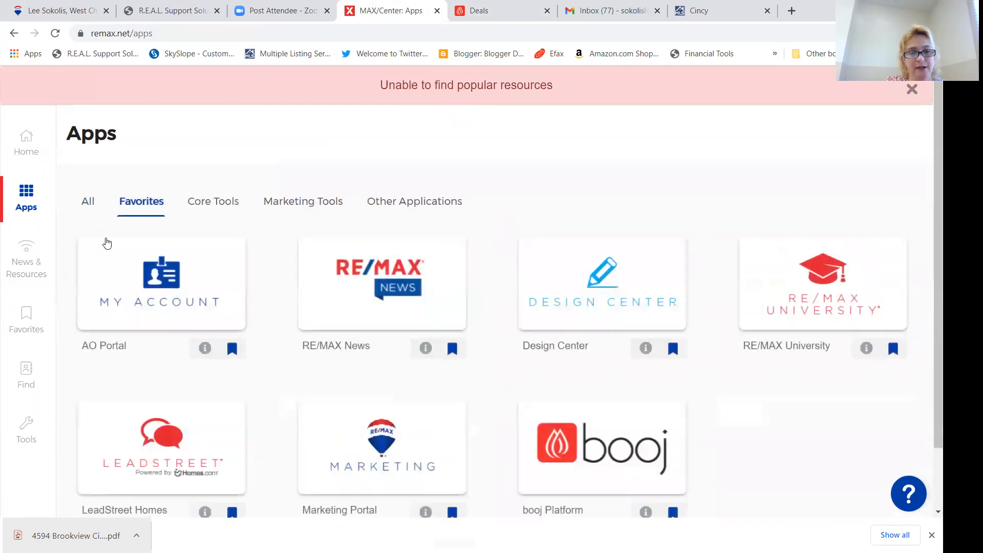
click(88, 201)
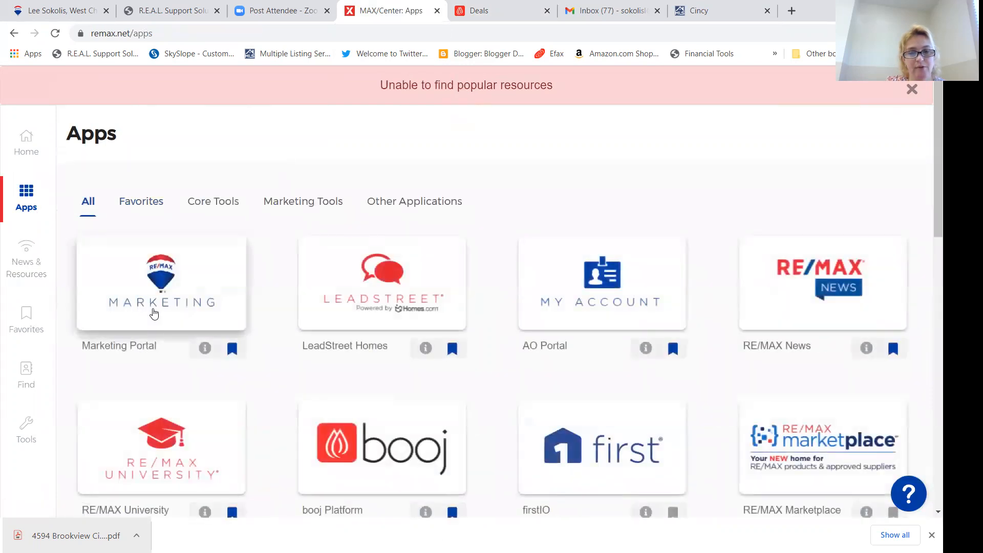
Browse the full apps list and launch RE/MAX University in a new tab
scroll(154, 314, down, 3)
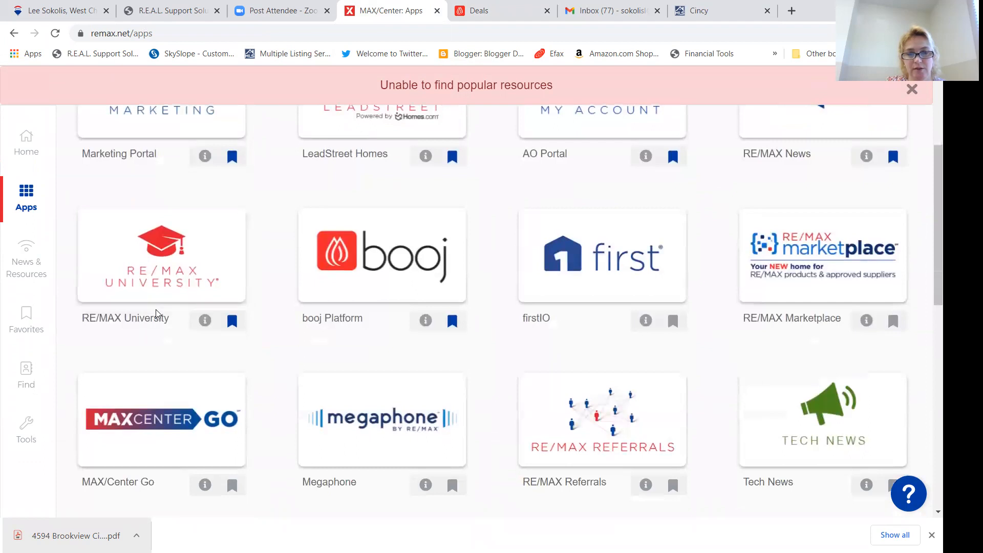
scroll(156, 314, down, 5)
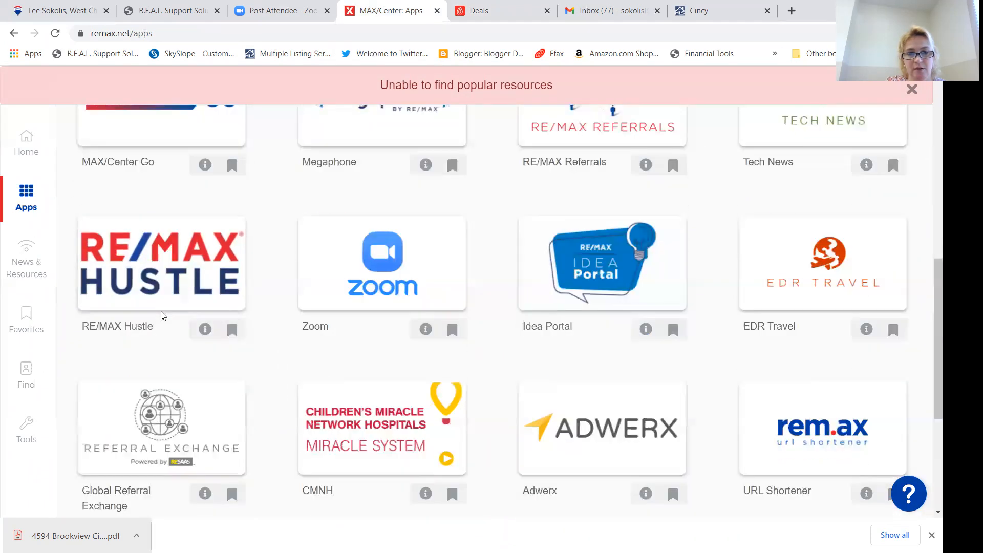
scroll(161, 315, down, 4)
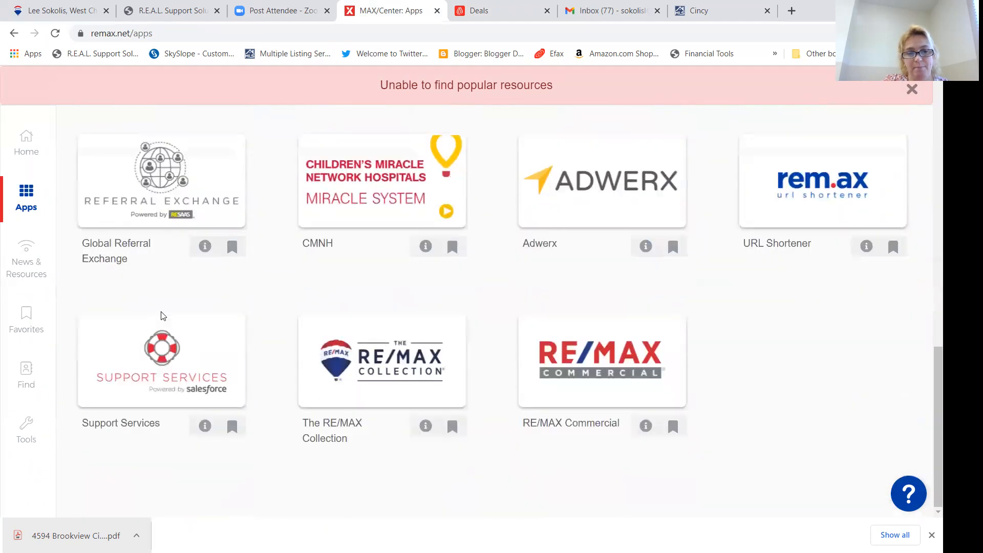
scroll(163, 315, up, 5)
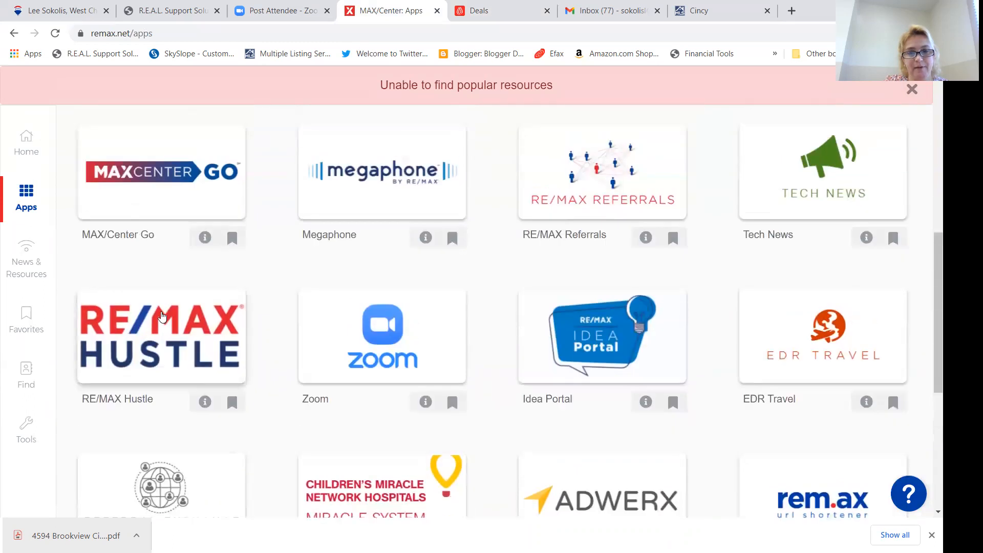
scroll(162, 317, up, 4)
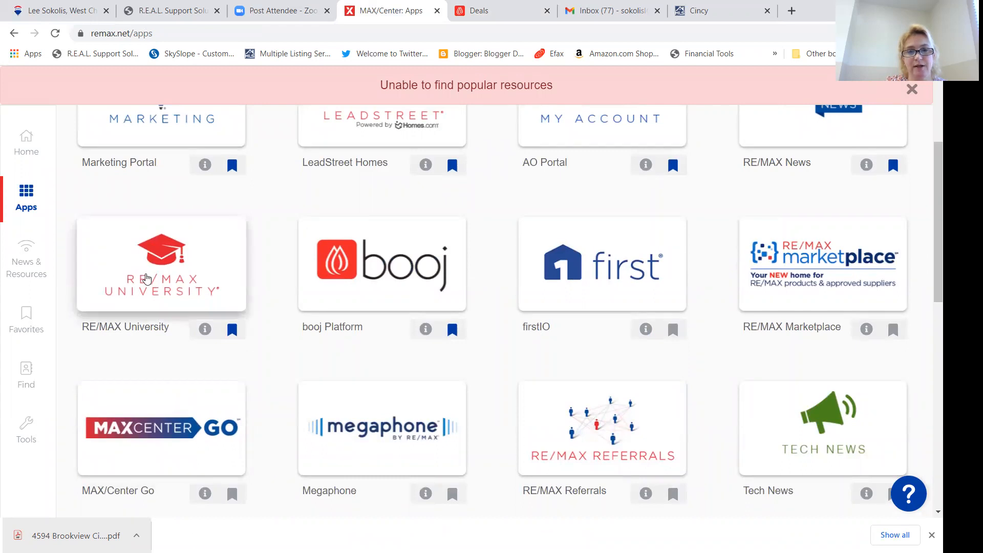
click(163, 268)
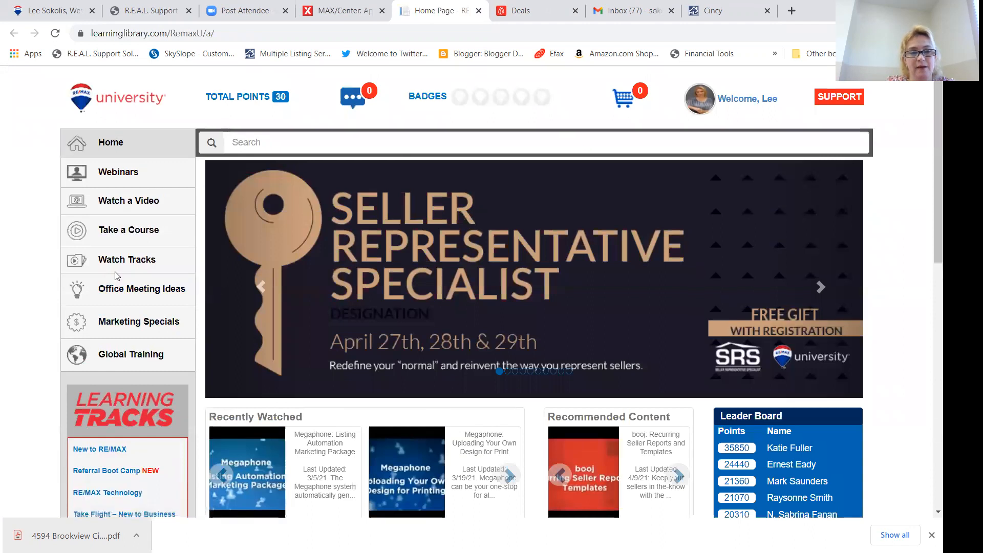
Go to the booj training page from RE/MAX University's home page
scroll(116, 276, down, 3)
scroll(115, 276, down, 5)
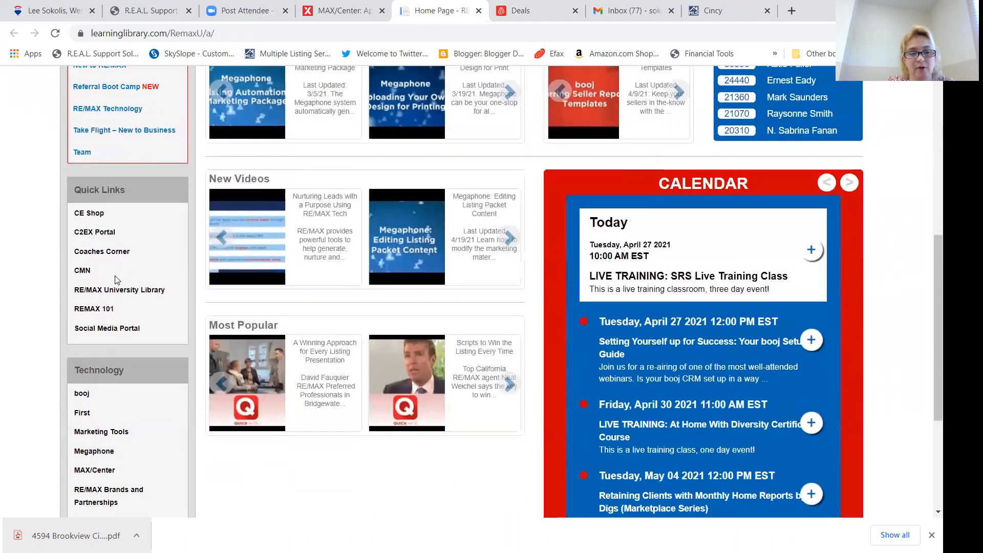
scroll(115, 281, down, 1)
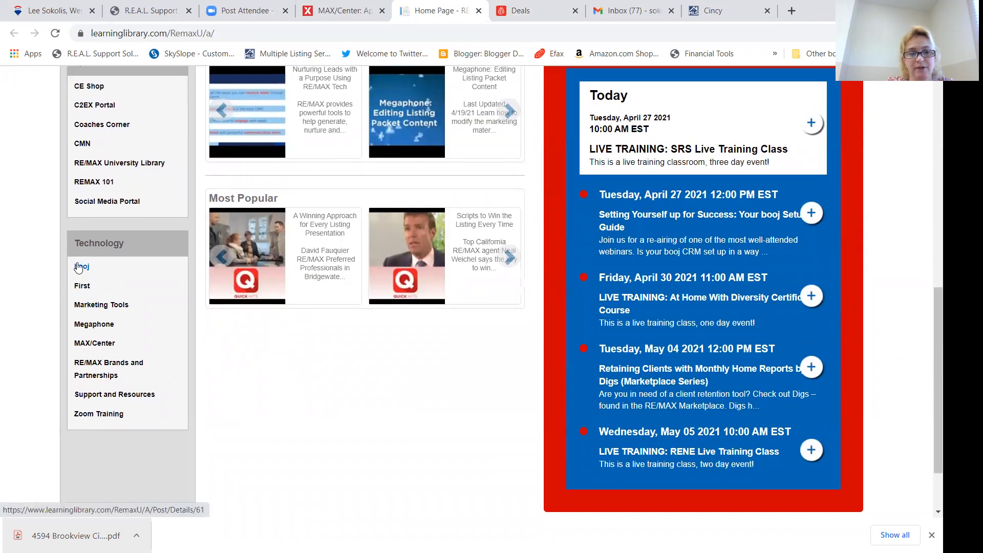
click(80, 265)
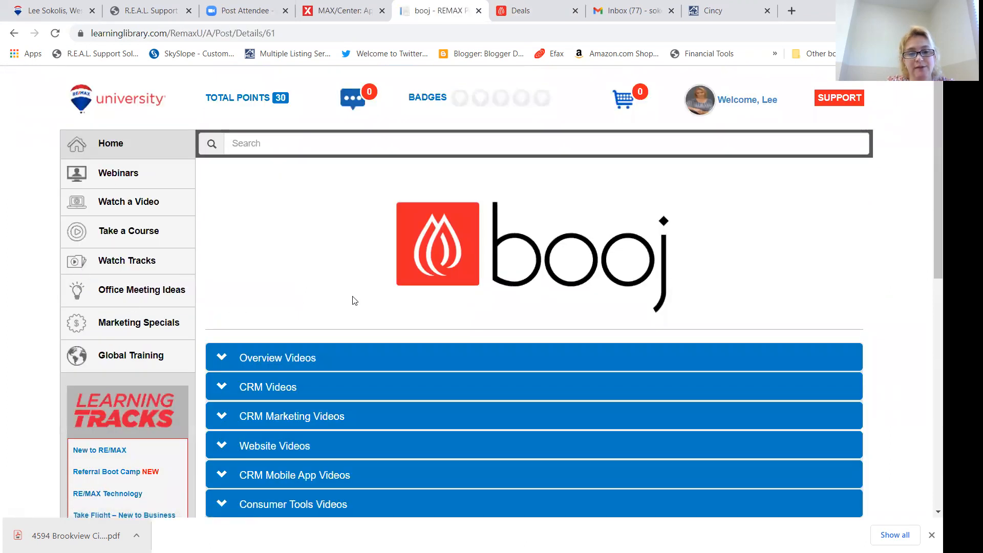
Expand booj Learning Tracks to show courses from booj CRM: Deal Manager to Lead Routing
scroll(356, 302, down, 1)
scroll(357, 306, down, 1)
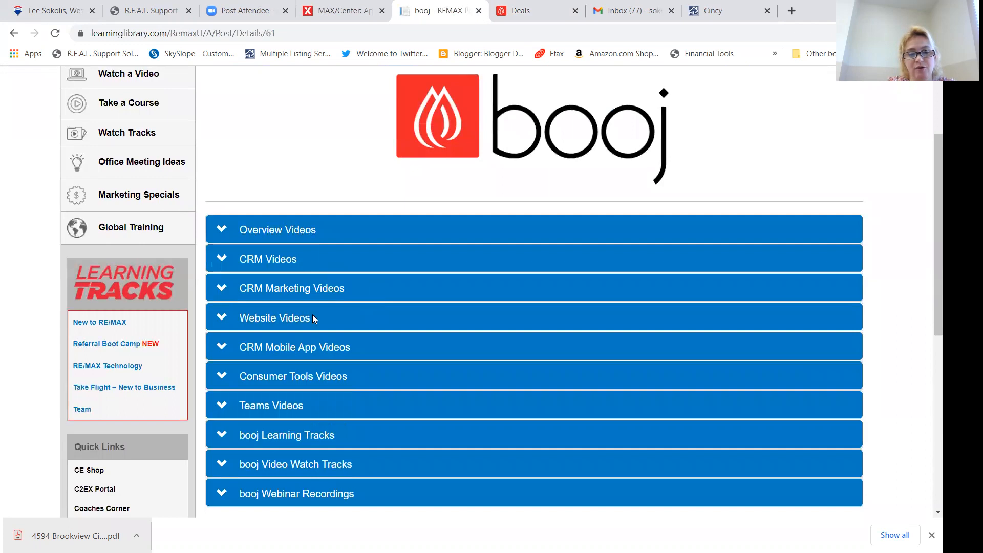
scroll(418, 312, down, 1)
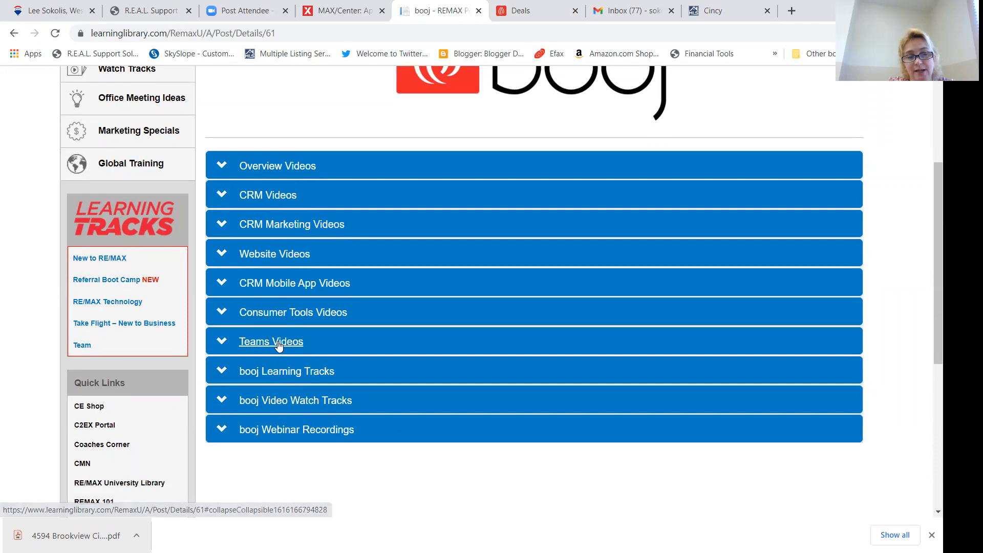
click(264, 373)
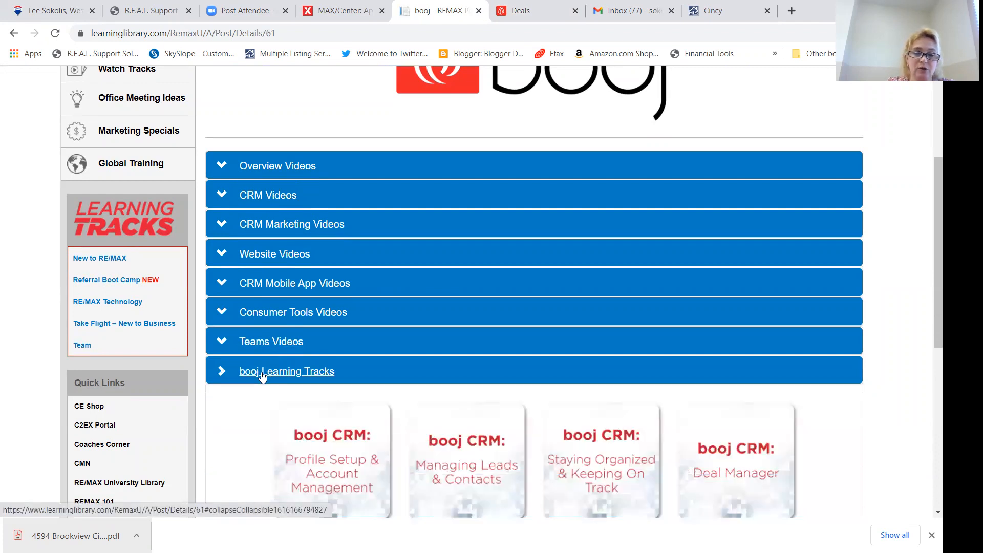
scroll(334, 353, down, 3)
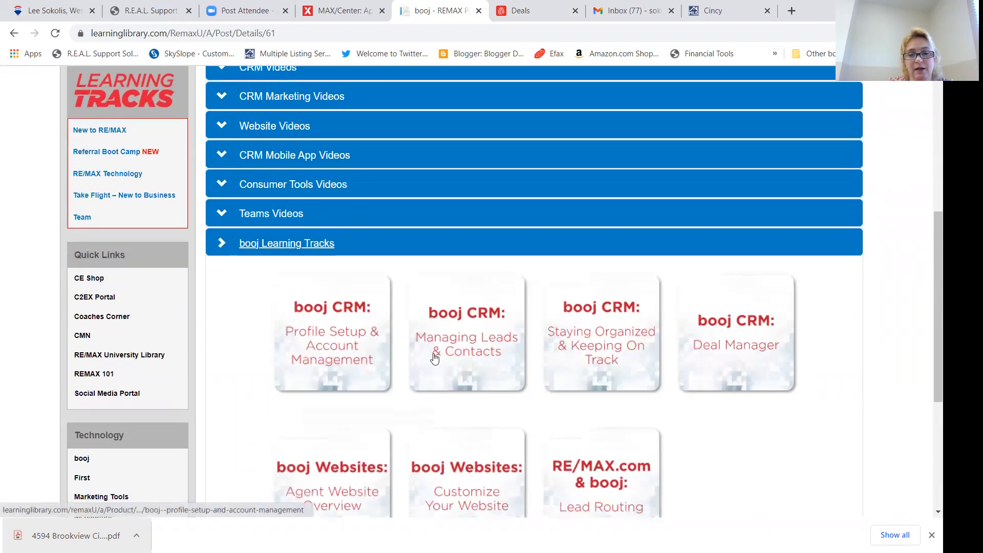
Review the booj CRM: Deal Manager course details in a new tab, then return to the university home page
click(745, 349)
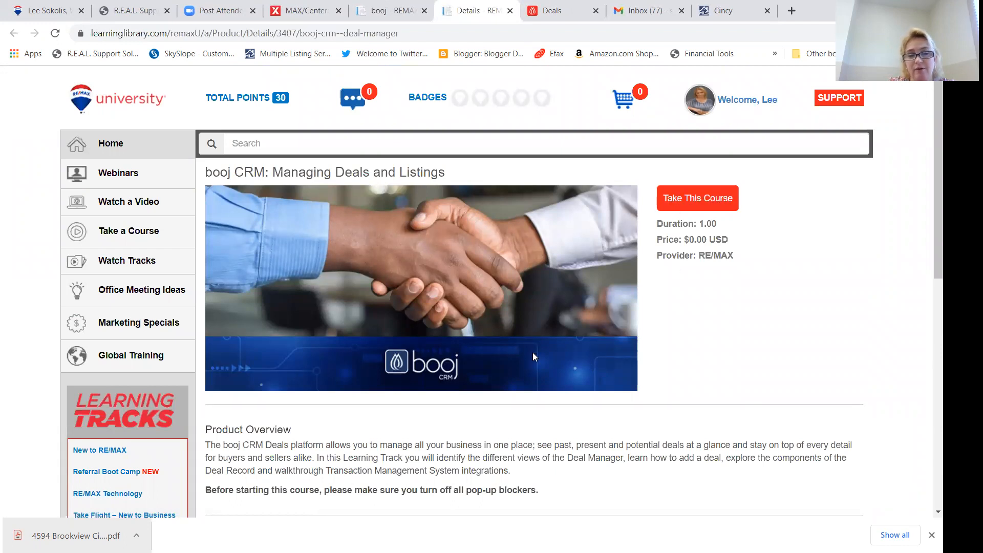
scroll(532, 352, down, 2)
scroll(533, 361, down, 1)
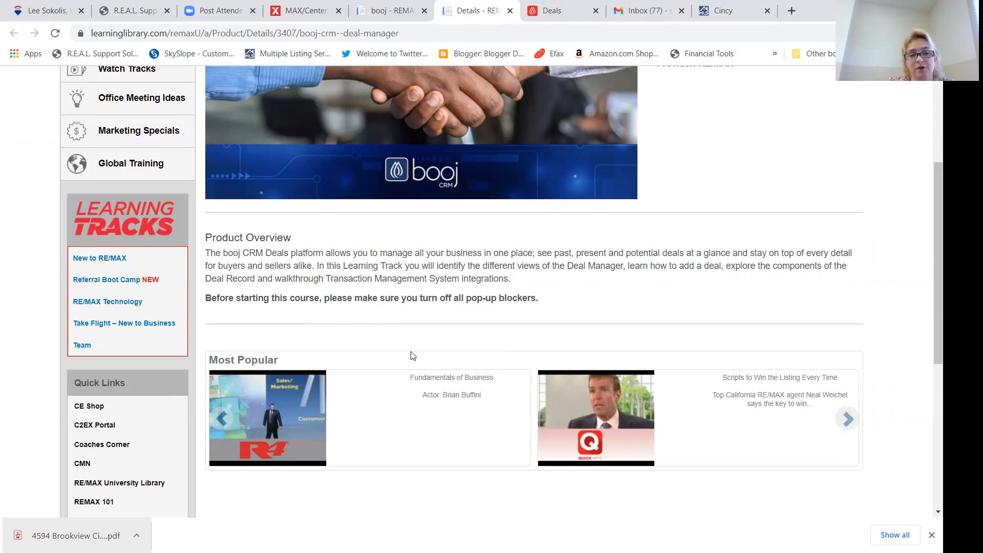
scroll(404, 358, up, 3)
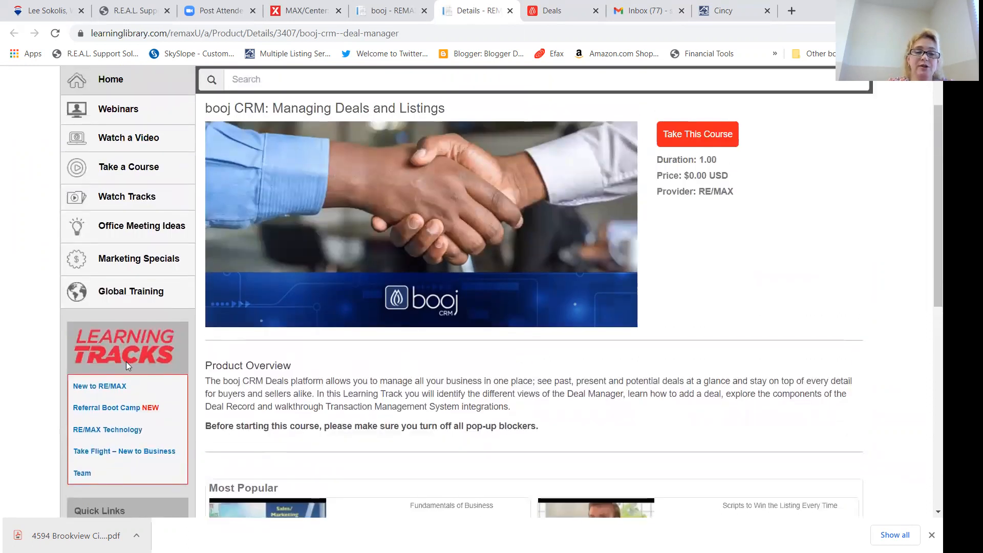
scroll(127, 365, down, 7)
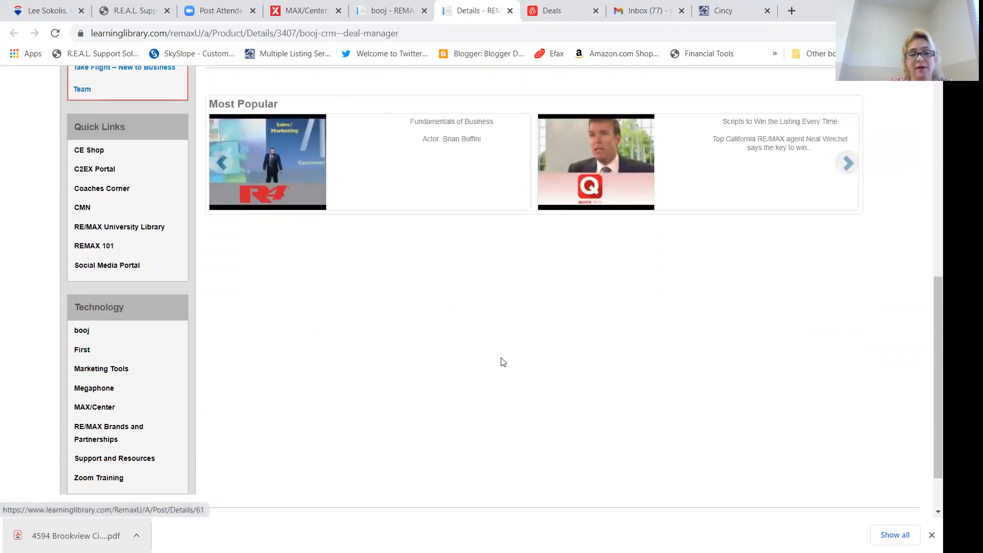
scroll(502, 362, up, 9)
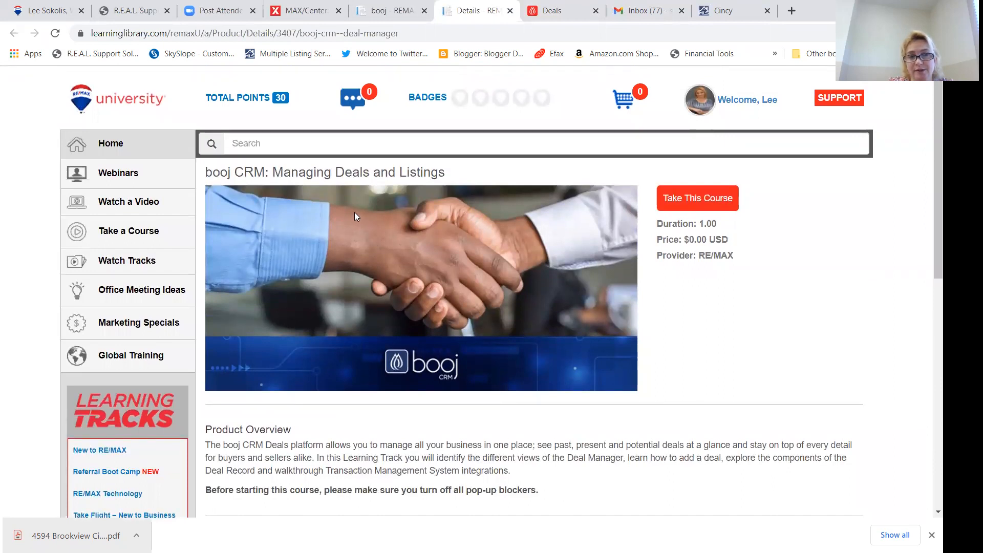
click(100, 101)
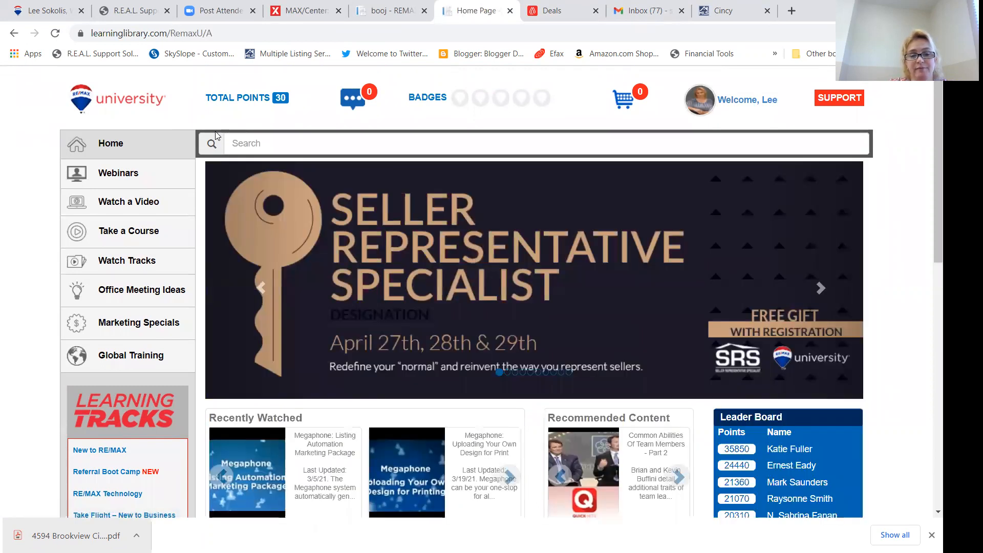
Close the extra Home Page tab and scroll the booj training page back to the top
click(509, 11)
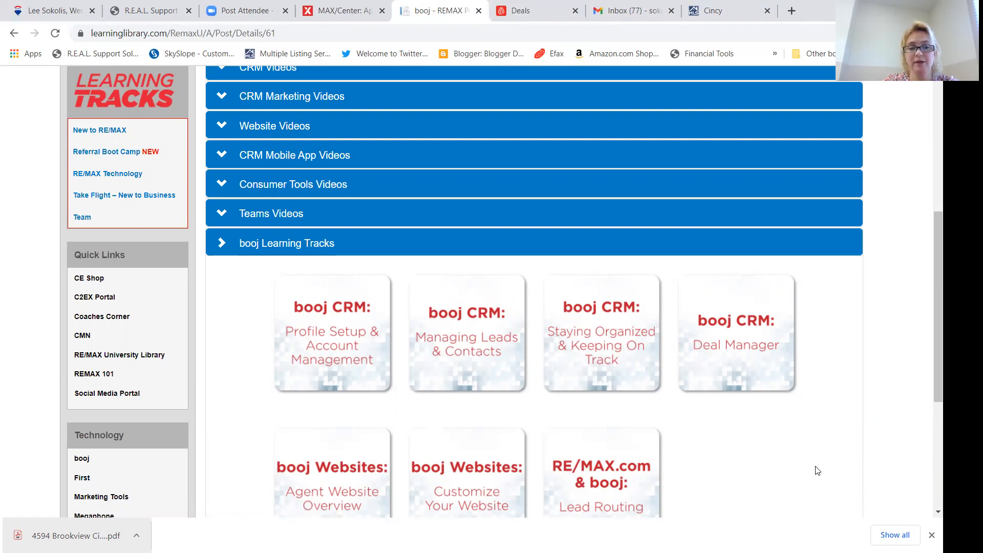
scroll(814, 469, up, 3)
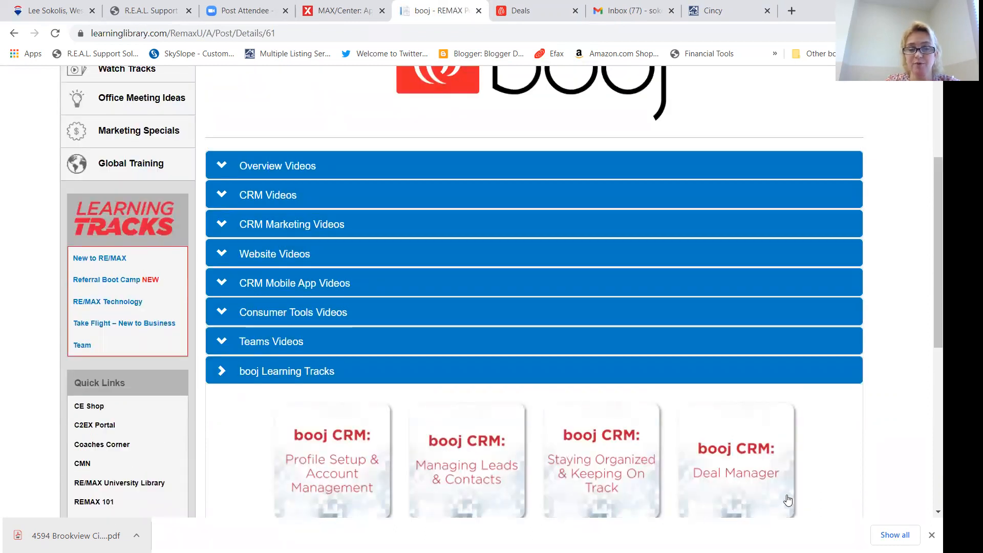
scroll(763, 494, up, 4)
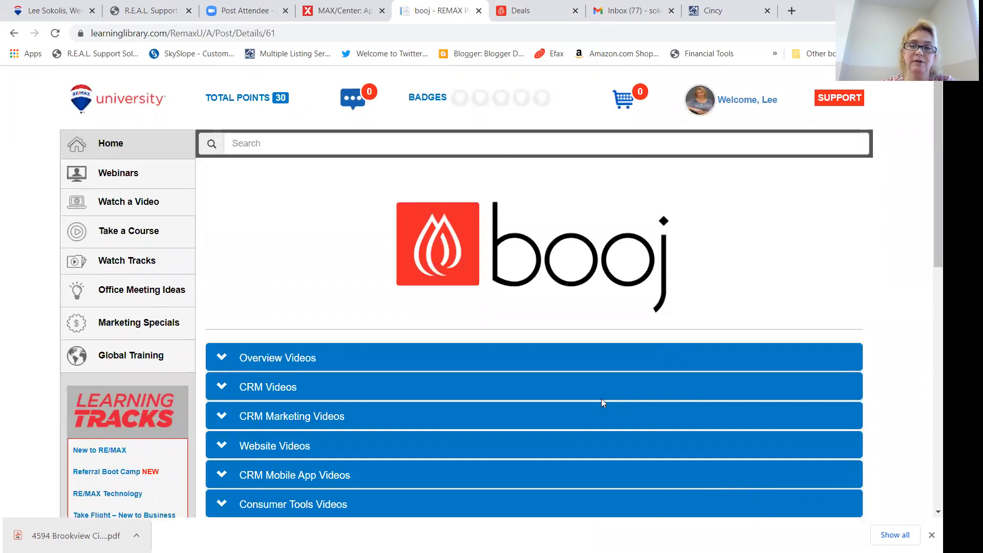